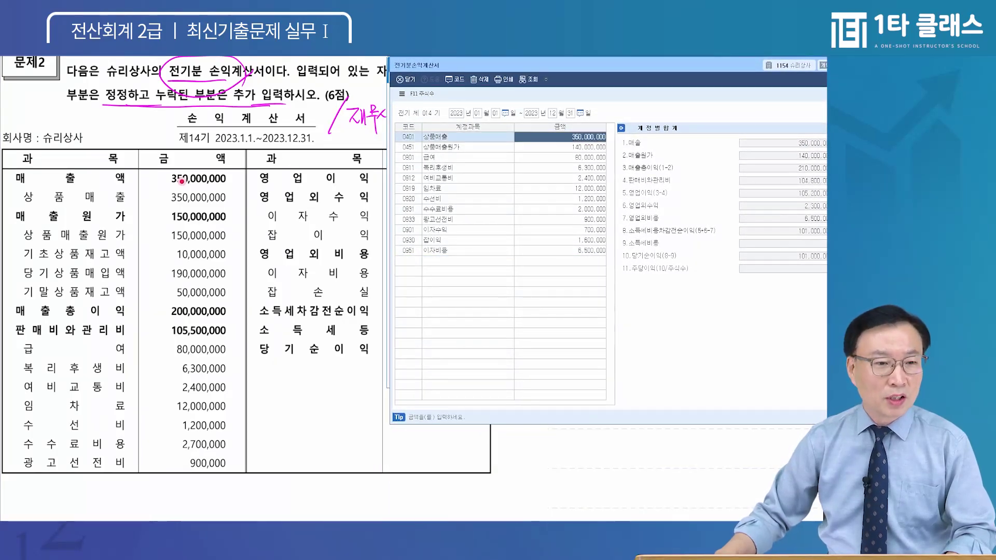
- Open the cost of sales breakdown for 상품매출원가 (0451) in the prior-period income statement and go to 당기상품매입액
left_click(178, 235)
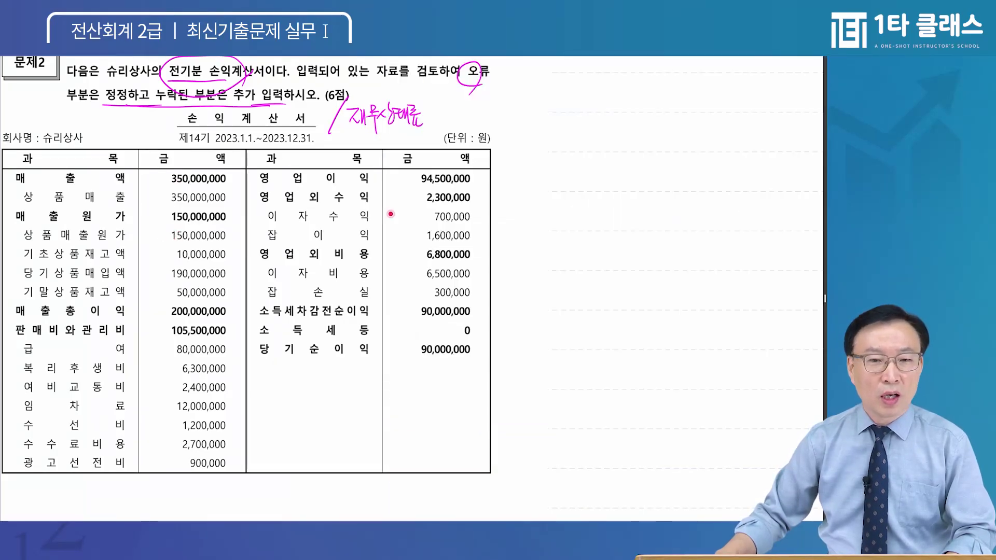
key("alt+Tab")
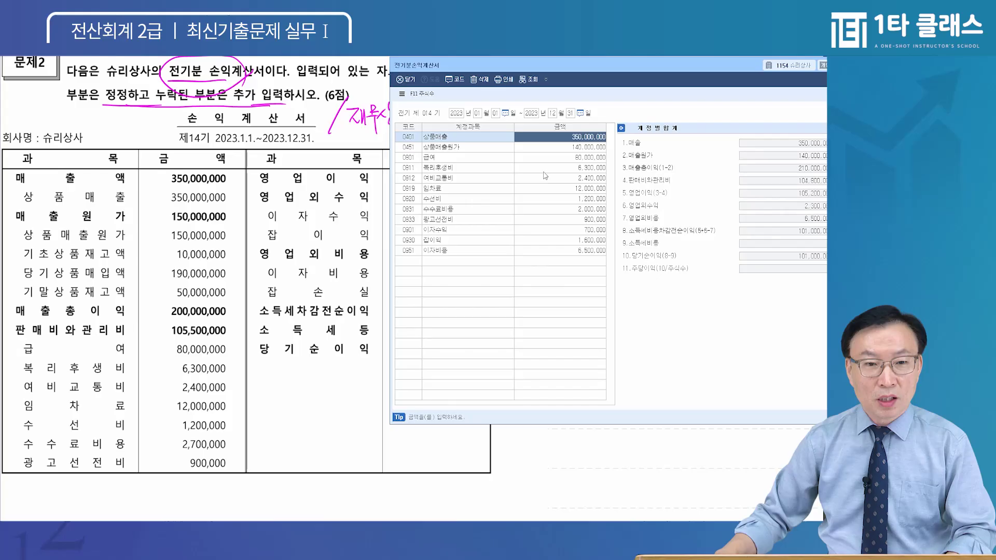
left_click(579, 150)
left_click_drag(618, 169, 588, 163)
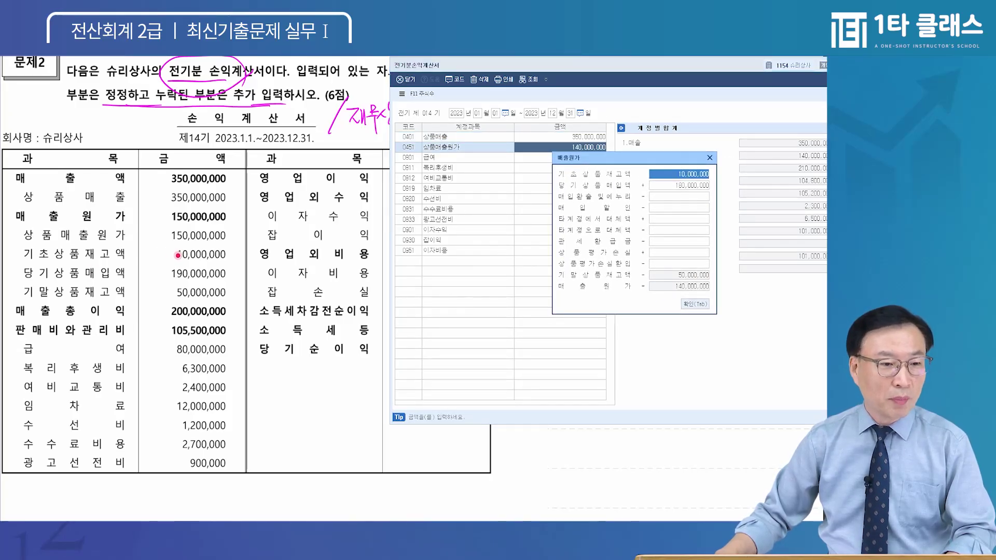
key("ctrl")
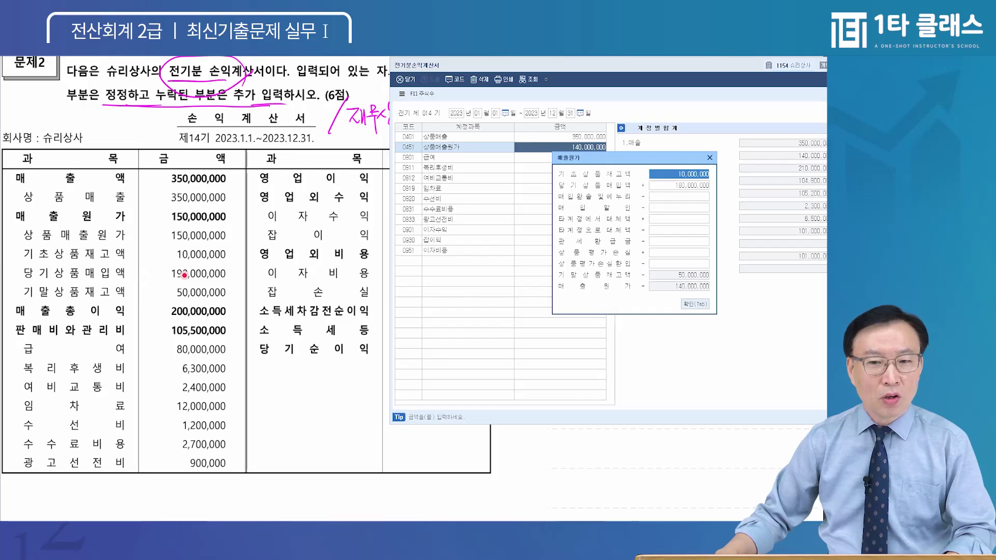
left_click(681, 187)
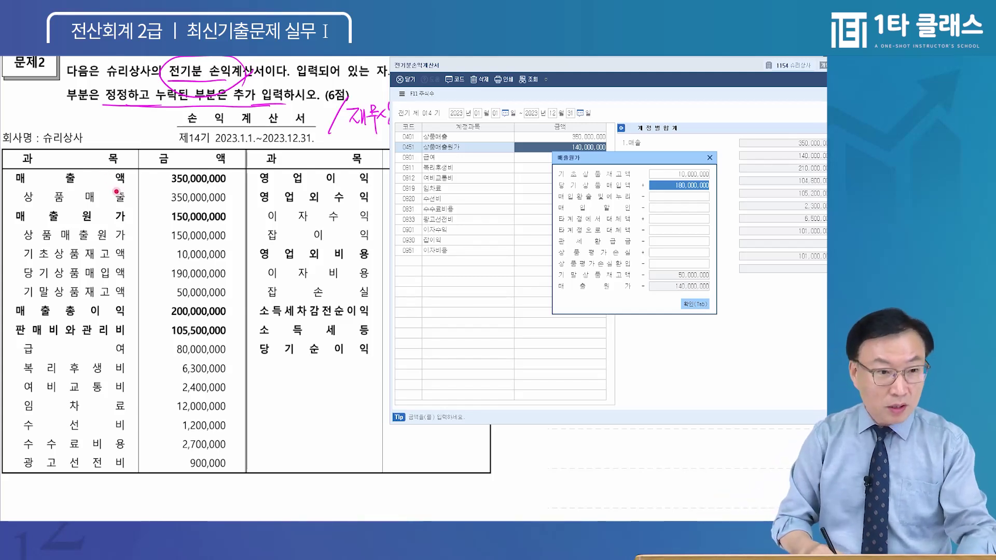
- Mark the 당기상품매입액 amount of 190,000,000 on the problem sheet with a check mark and a circle
left_click(152, 246)
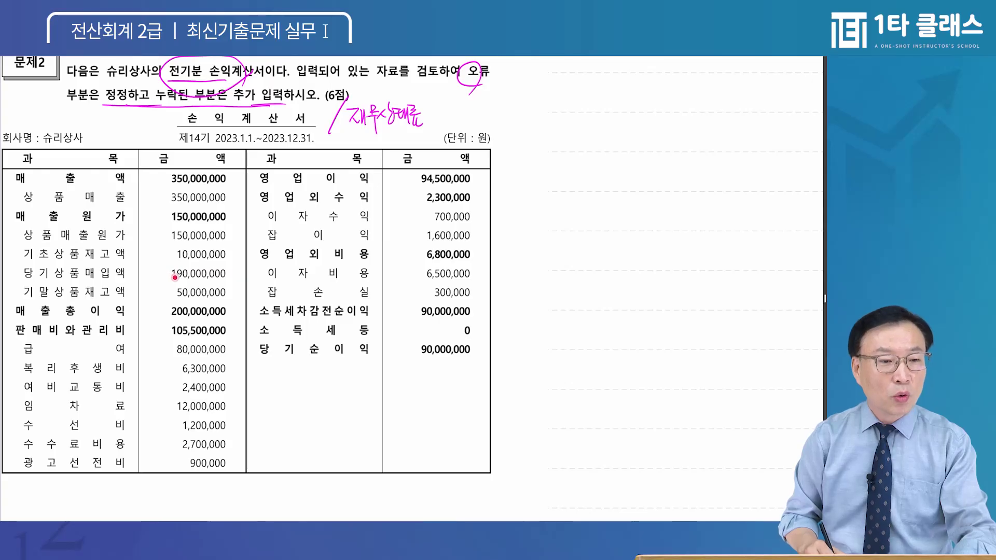
left_click_drag(160, 263, 179, 251)
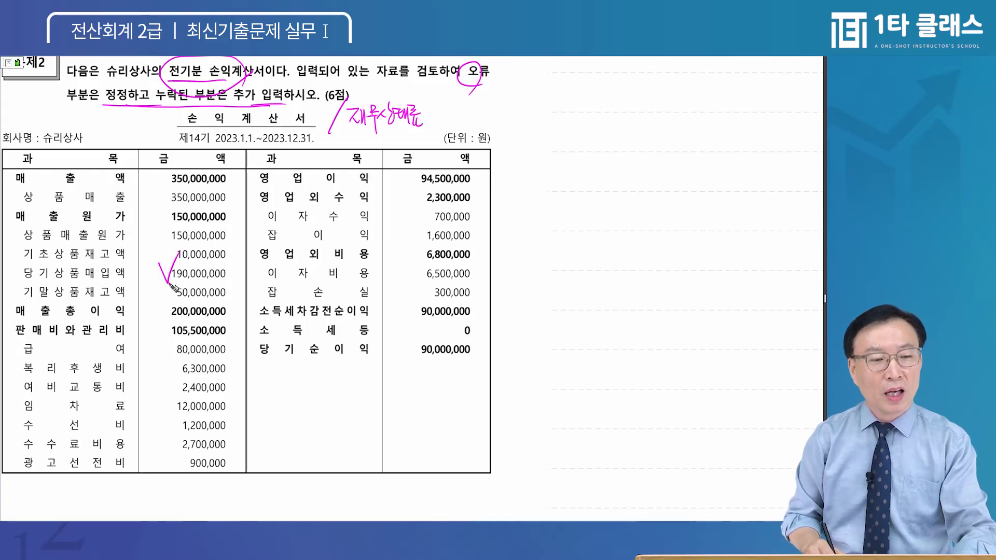
mouse_move(171, 287)
left_mouse_down()
mouse_move(220, 263)
mouse_move(160, 280)
left_mouse_up()
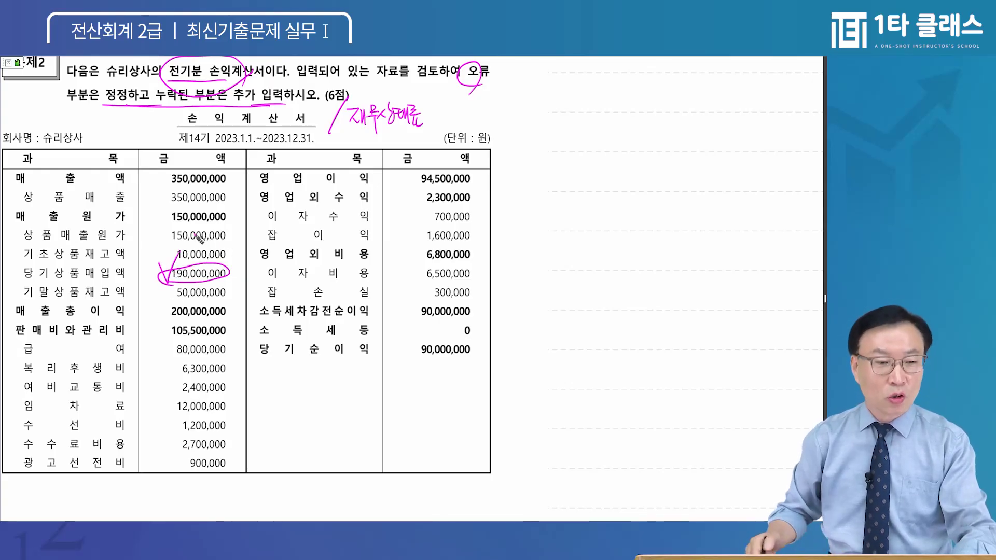
- Set 당기상품매입액 to 190,000,000 in the cost of sales breakdown
key("alt+Tab")
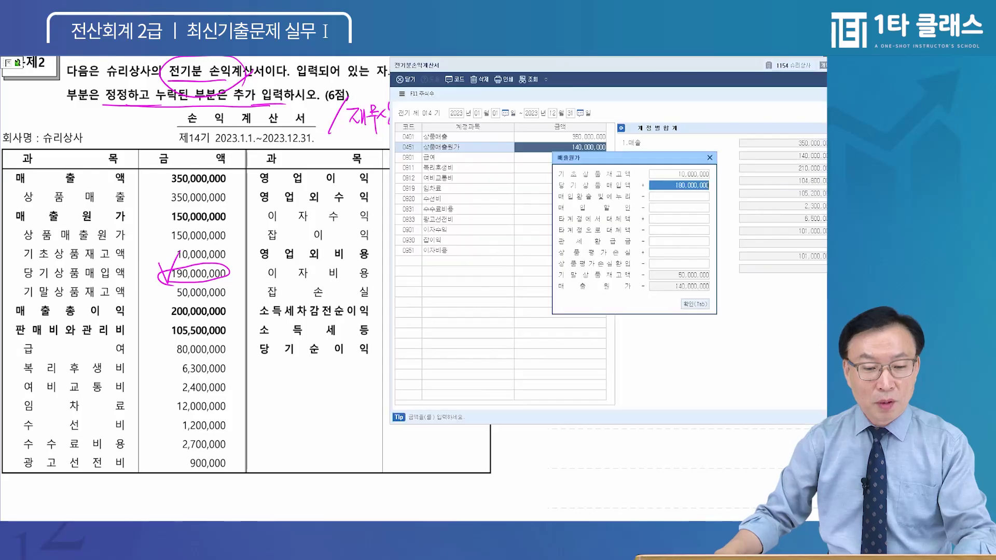
type("1")
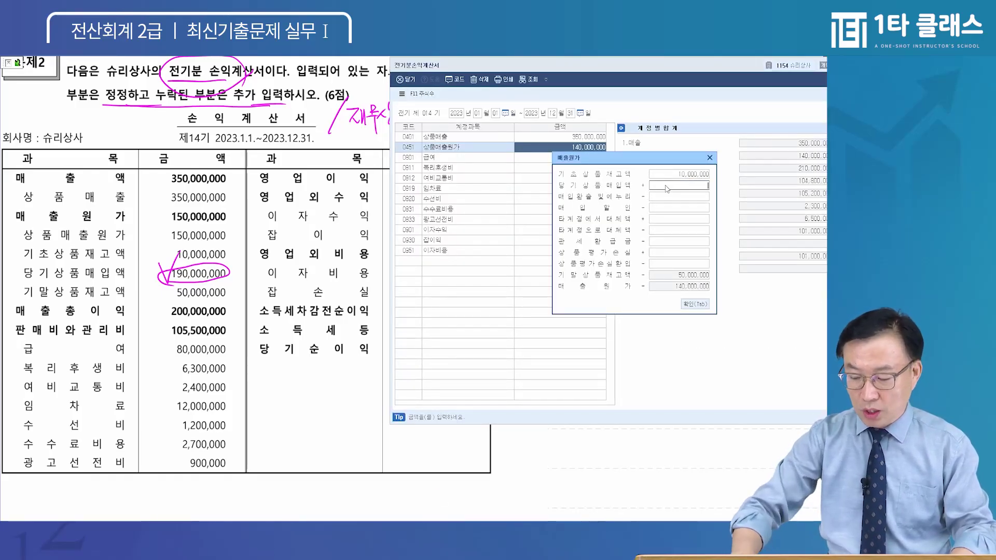
key("Return")
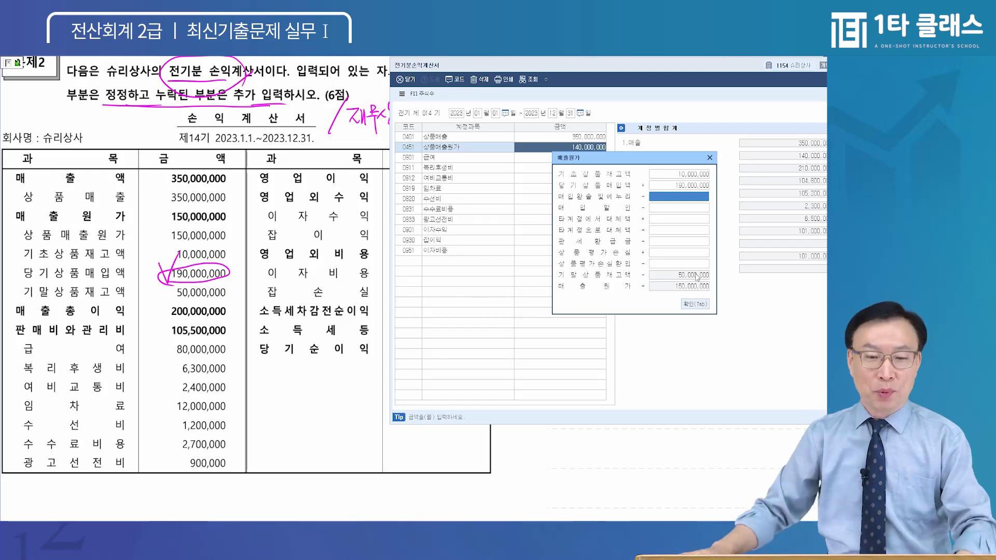
- Check the 상품 (0146) amount in the prior-period balance sheet (전기분재무상태표), and confirm the cost of sales breakdown
left_click(457, 555)
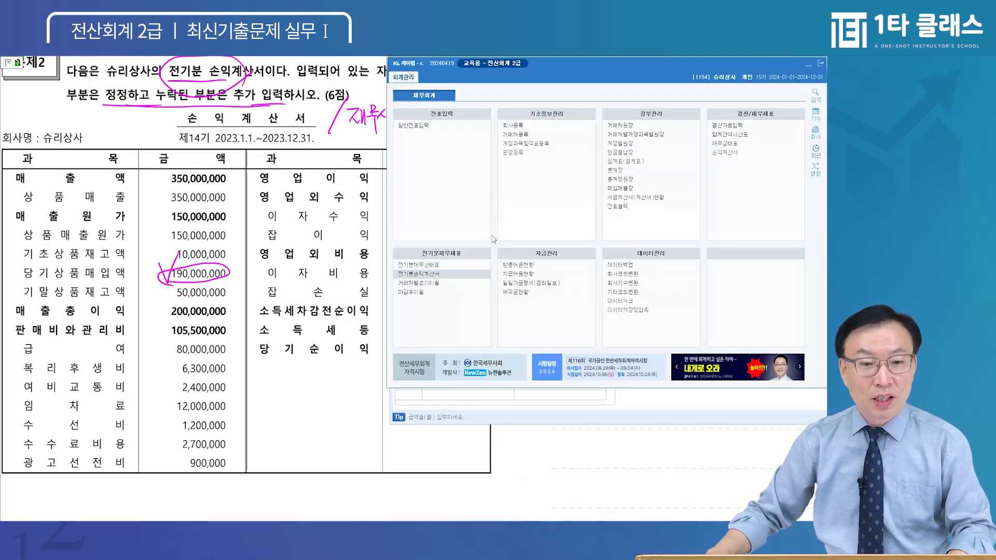
left_click(418, 264)
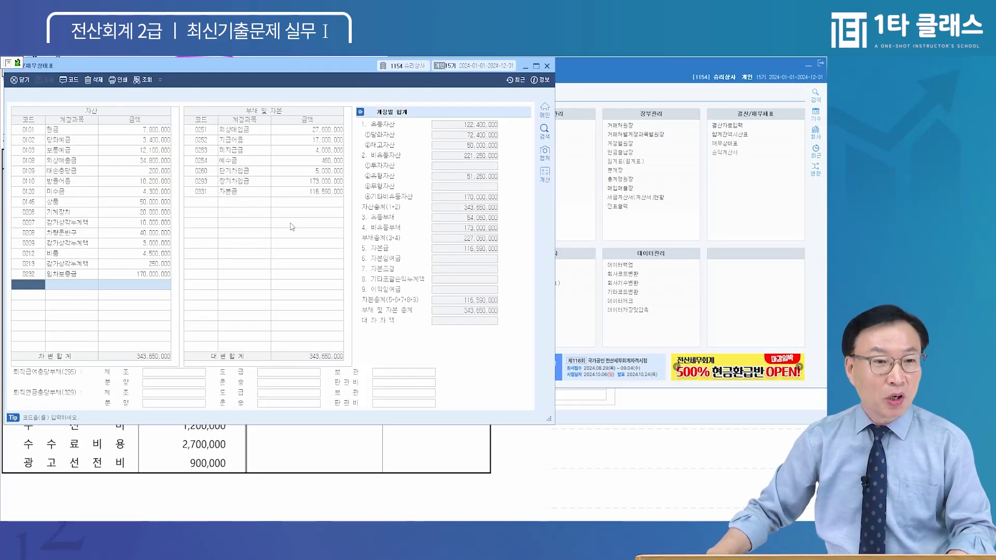
left_click(265, 204)
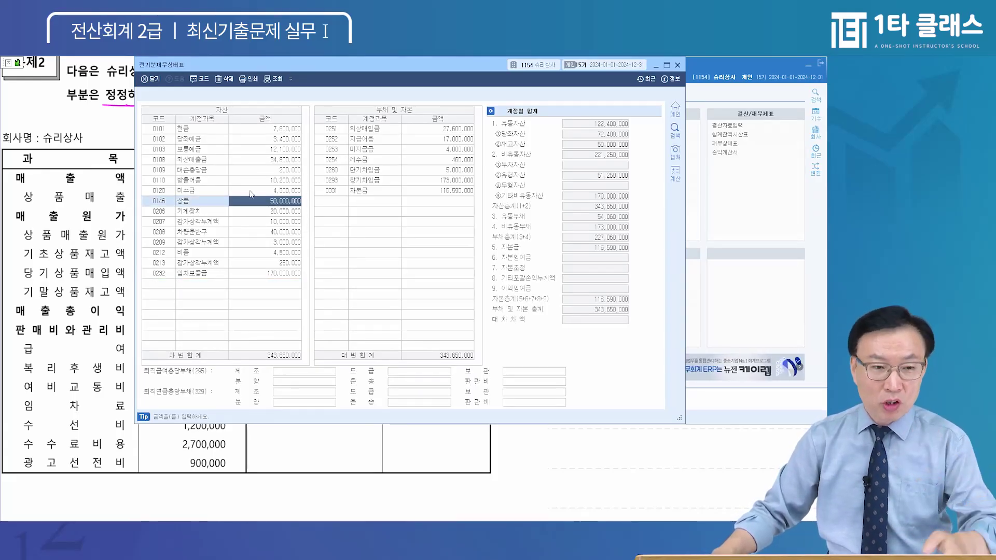
key("Escape")
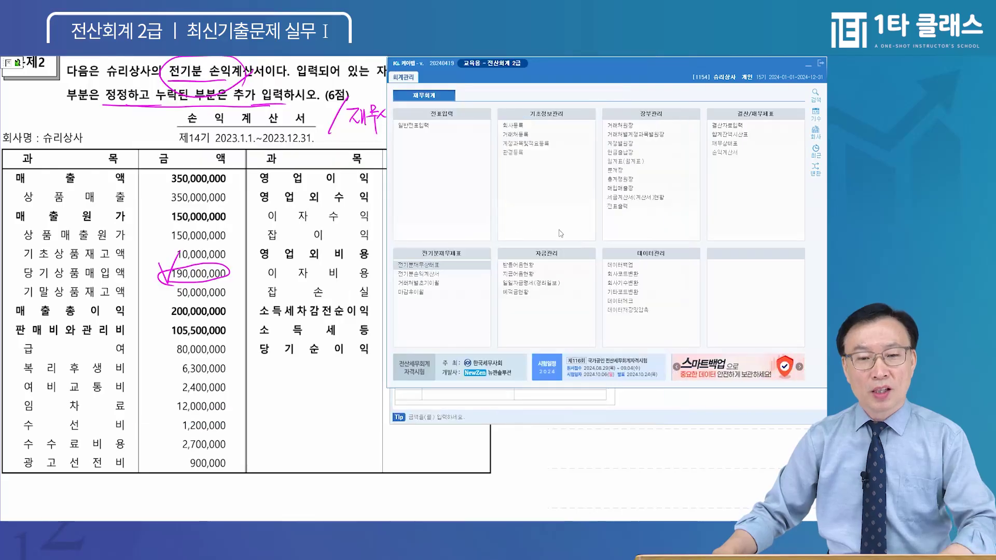
key("alt+Tab")
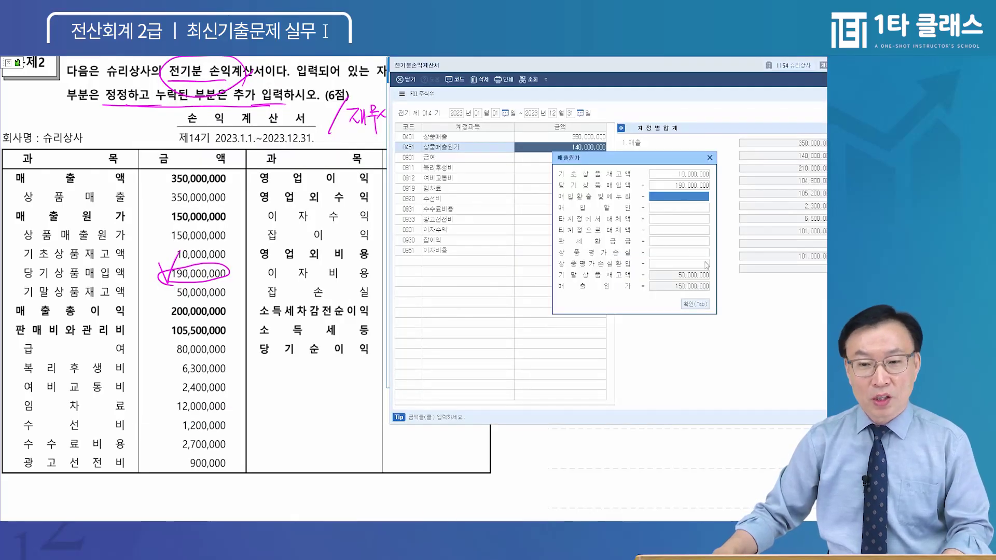
key("Tab")
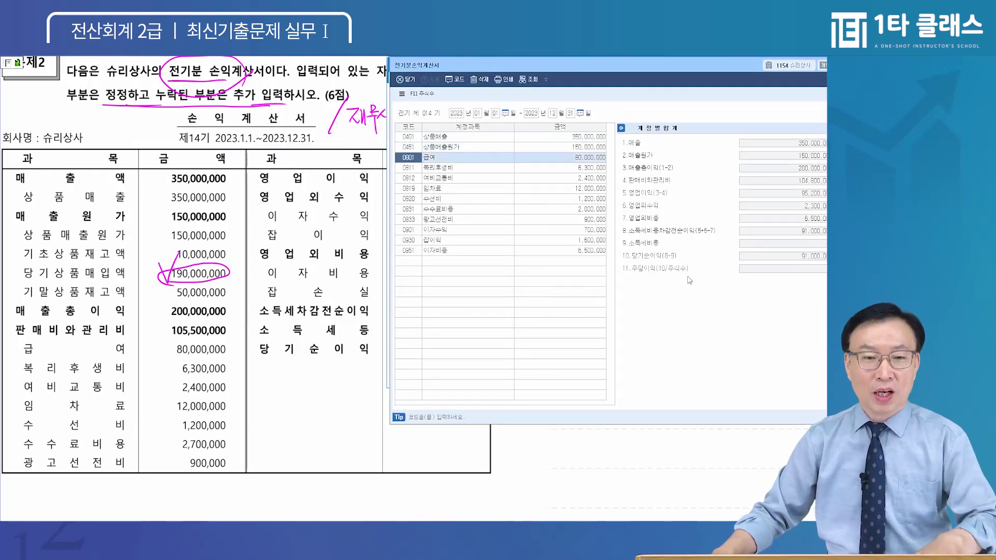
- Compare the expense amounts from 급여 (0801) through 수선비 (0820) with the problem sheet
left_click(570, 157)
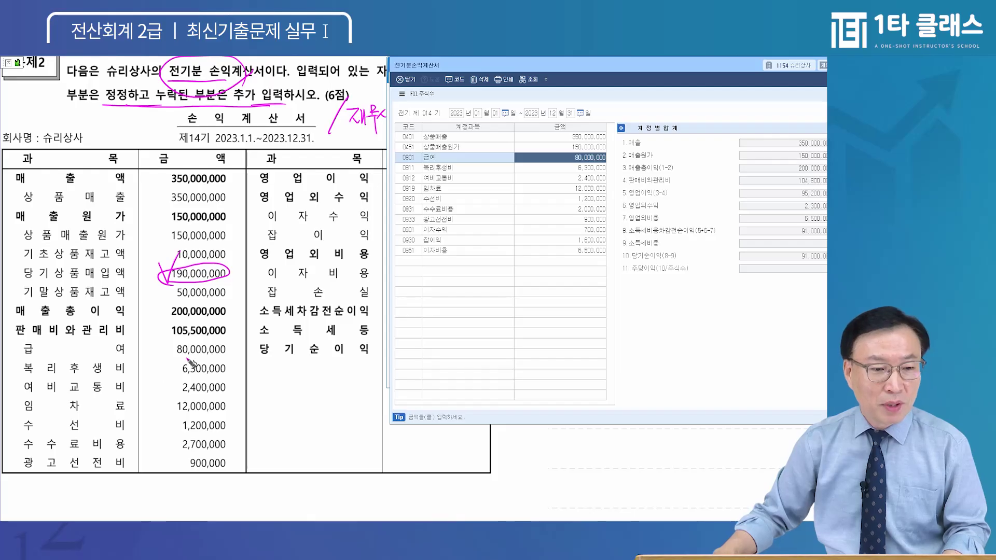
key("Down")
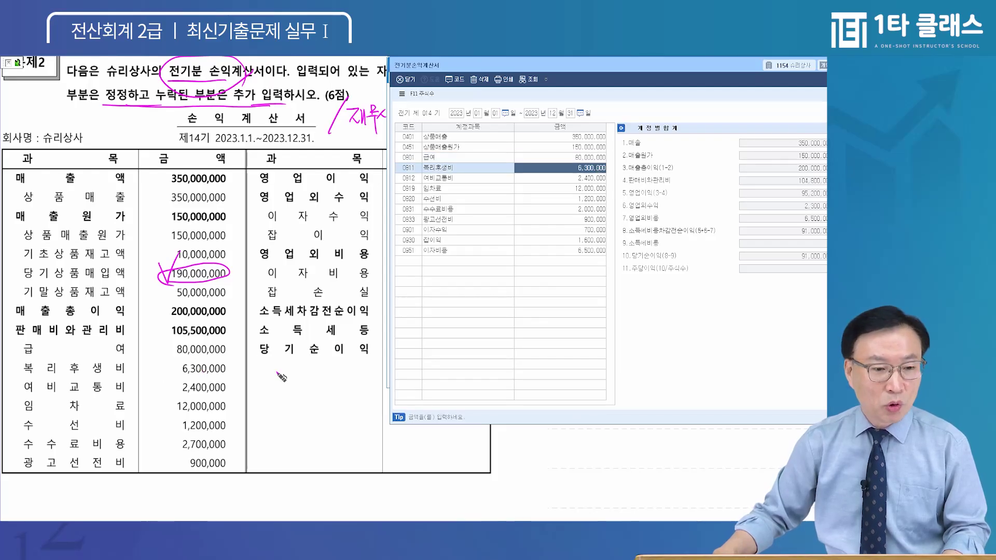
key("Down")
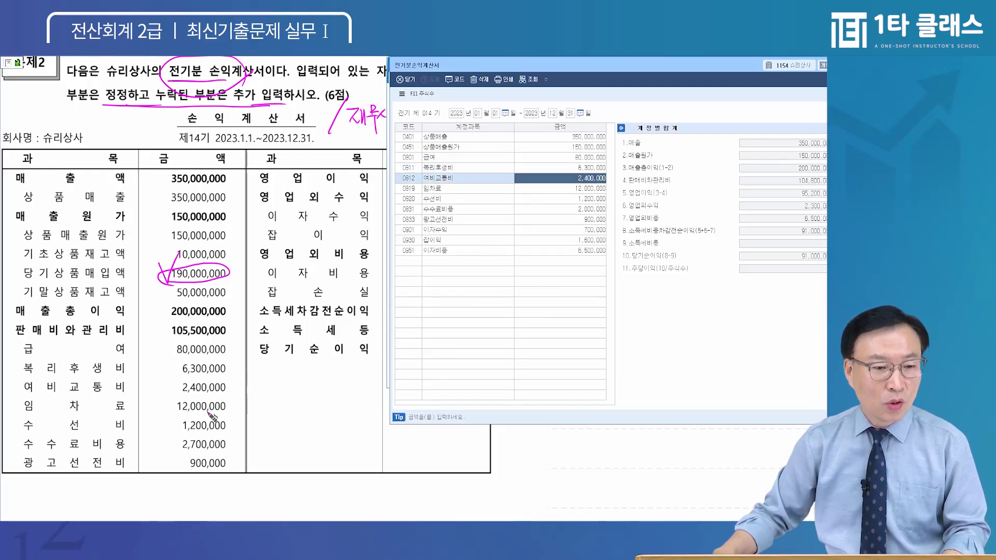
key("Down")
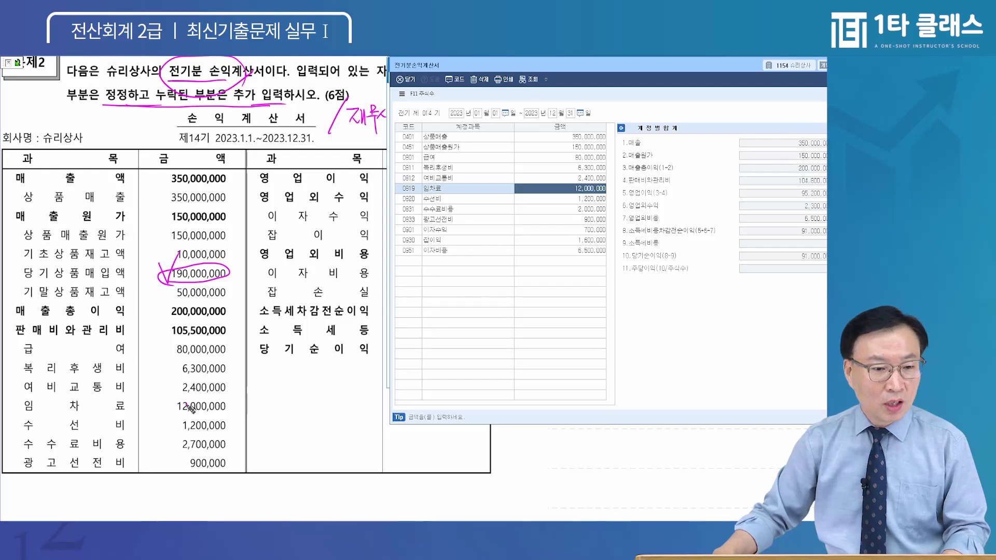
key("Down")
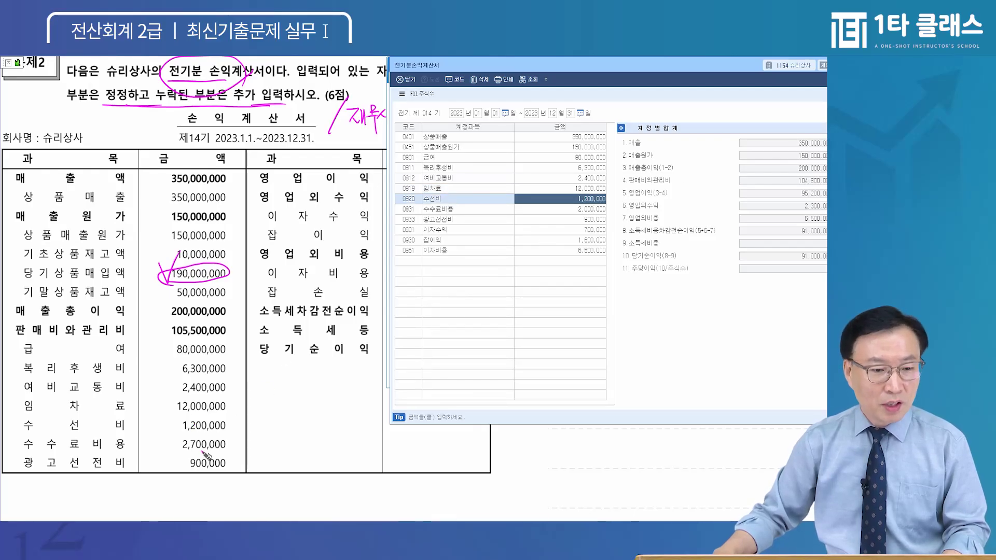
- Check off the 수수료비용 amount on the problem sheet and set 수수료비용 (0831) to 2,700,000
left_click(580, 209)
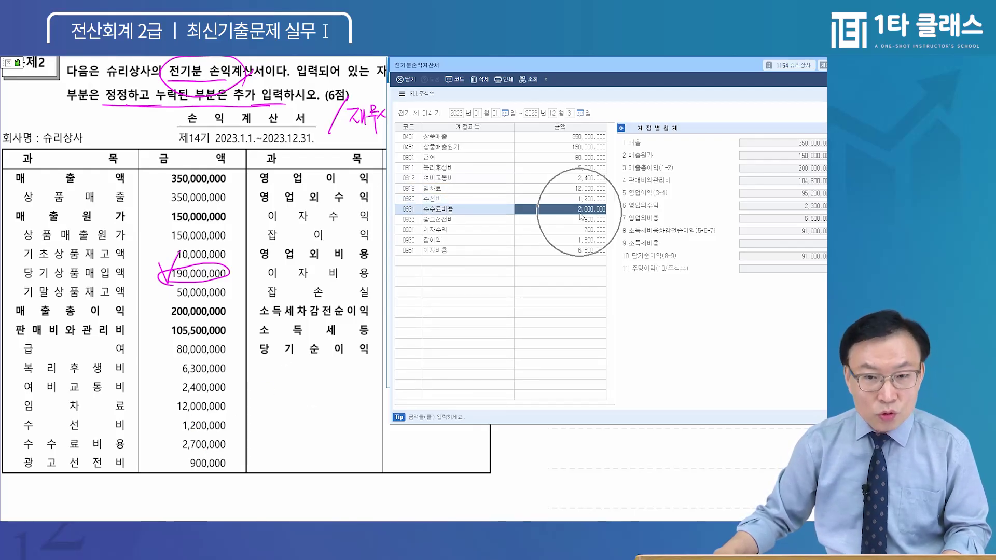
key("ctrl")
key("ctrl")
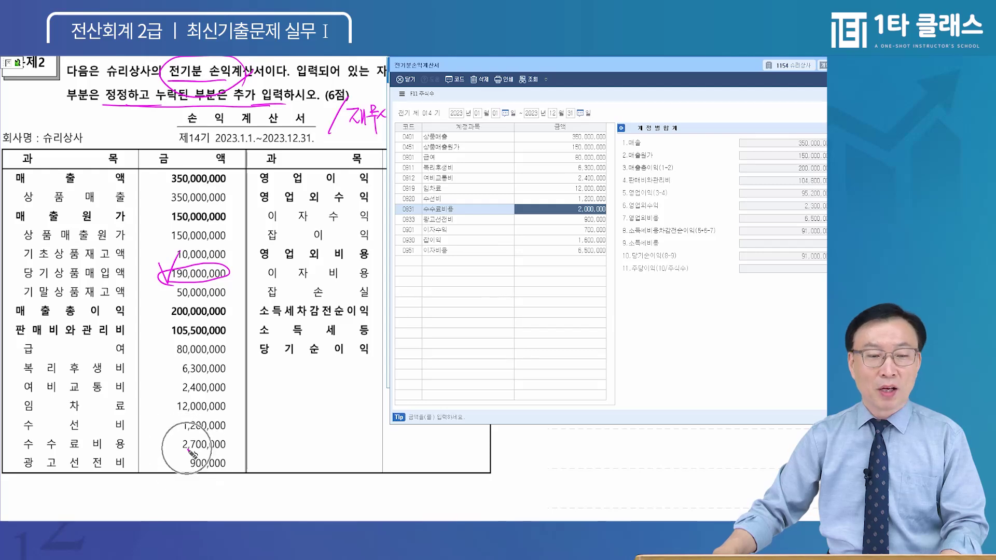
left_click_drag(171, 439, 190, 434)
left_click(259, 529)
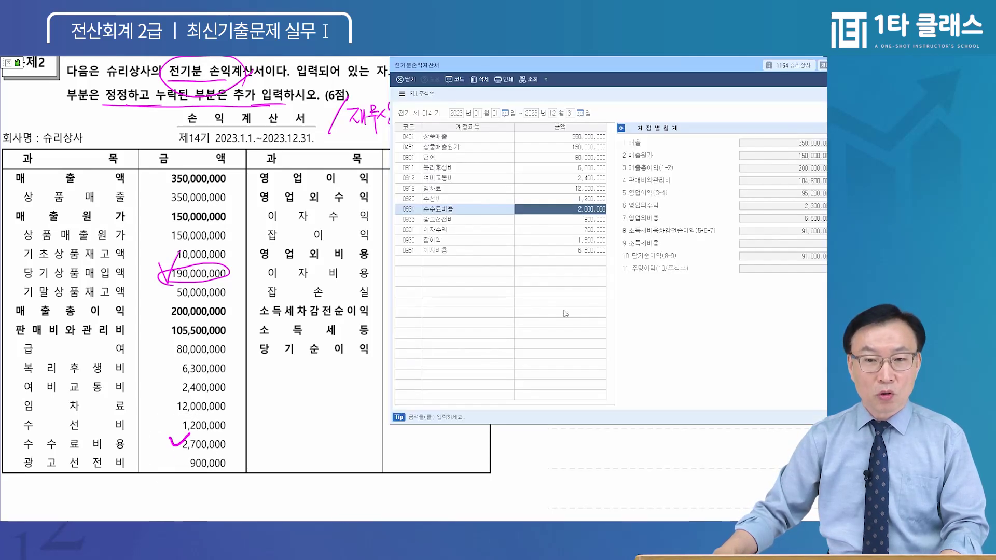
type("2,7")
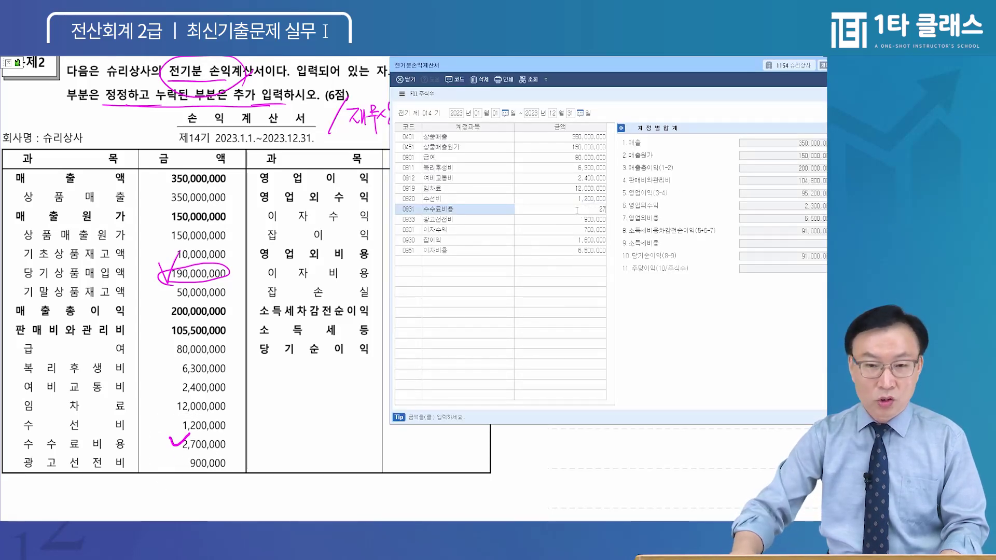
type("00,000")
key("Return")
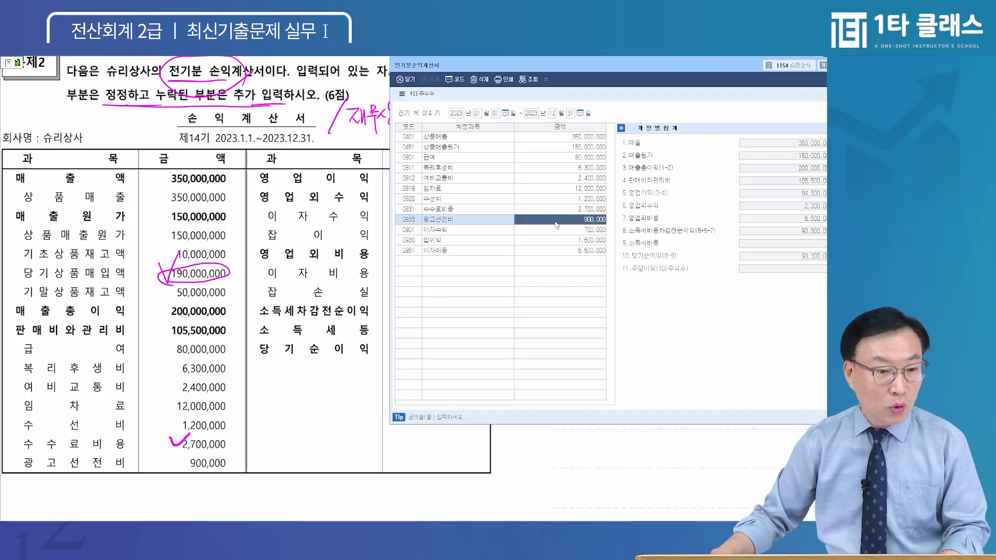
key("Return")
- Bring the second amount column of the problem sheet into view and check off the 이자수익 amount of 700,000
scroll(342, 200, "up", 1)
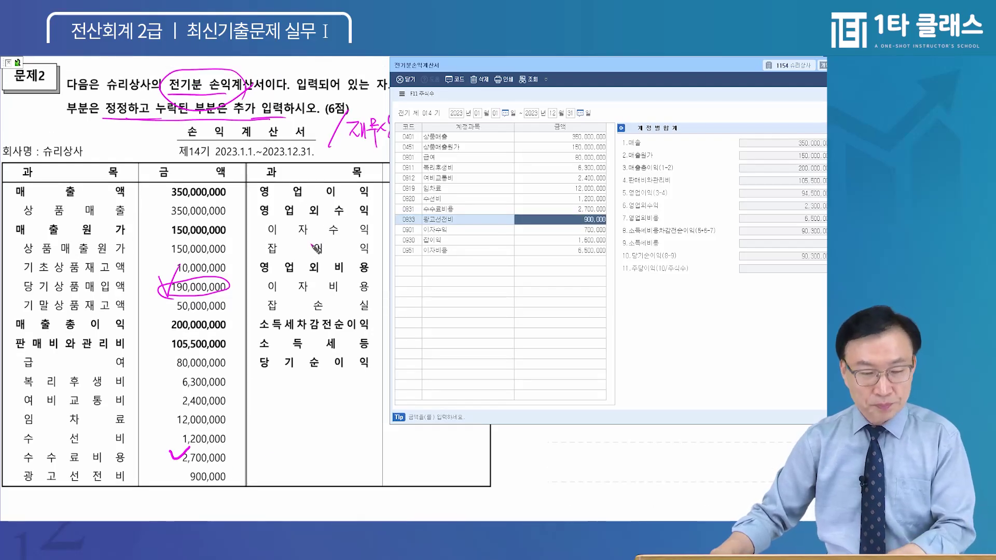
left_click(243, 212)
left_click_drag(330, 267, 169, 257)
key("alt+Tab")
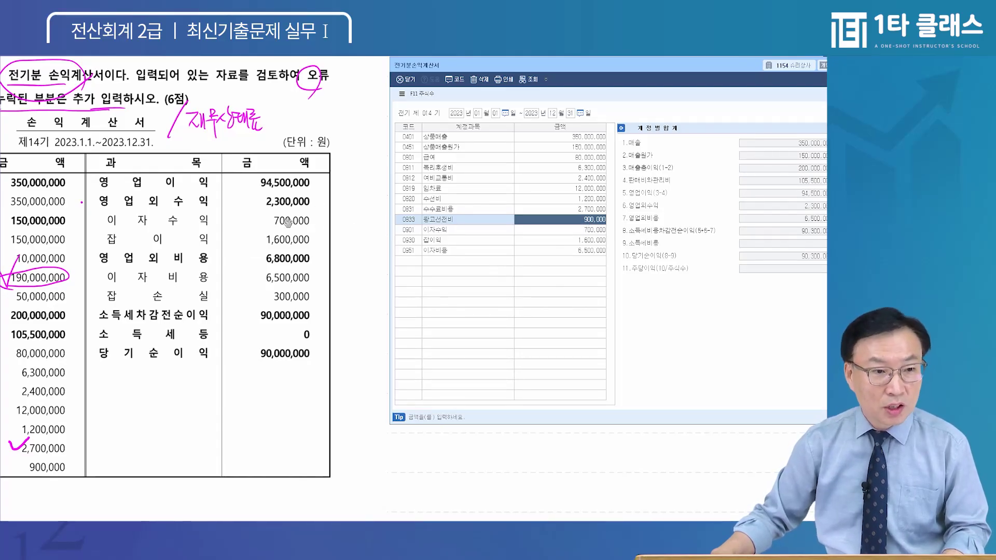
left_click(278, 269)
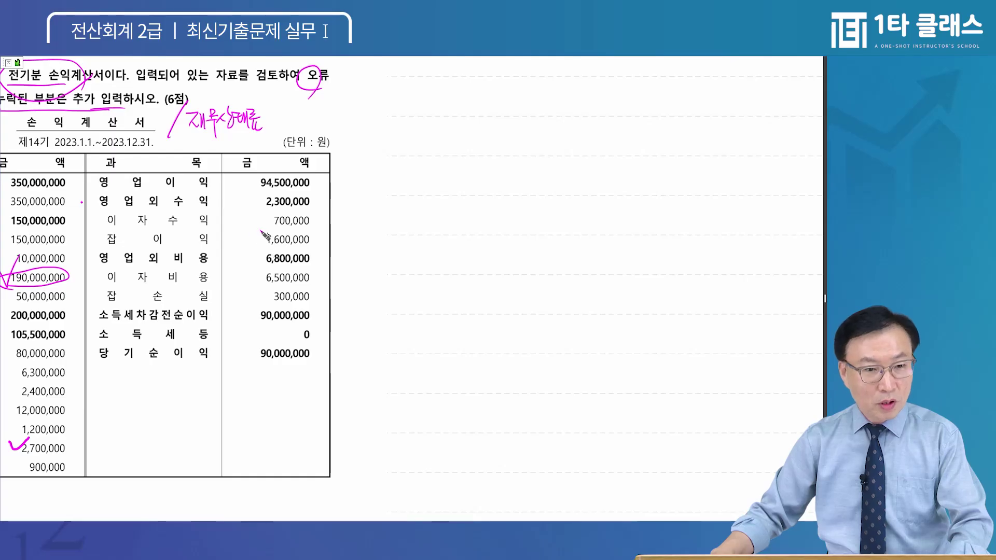
left_click_drag(258, 205, 288, 195)
- Set the 광고선전비 (0833) amount to 700,000 in the prior-period income statement
left_click(426, 530)
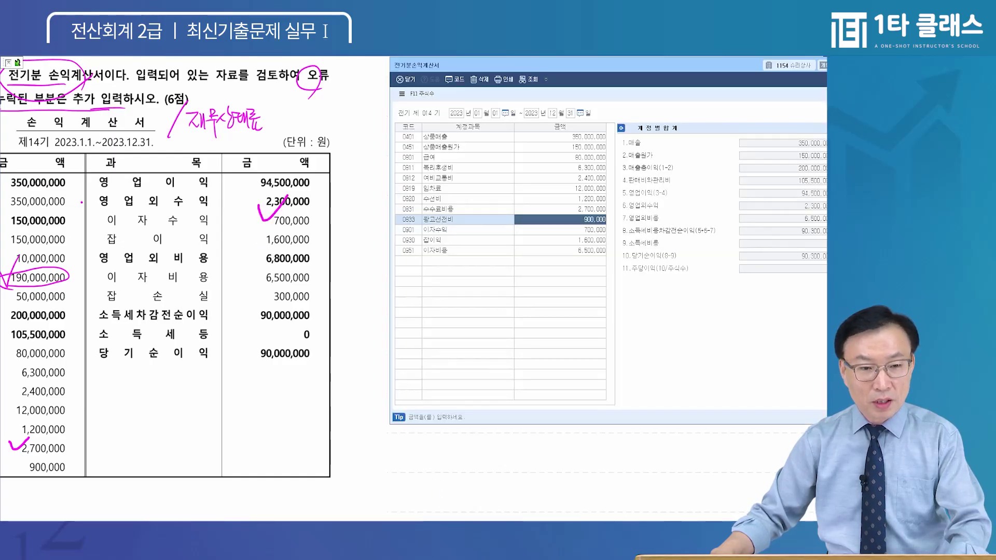
type("70")
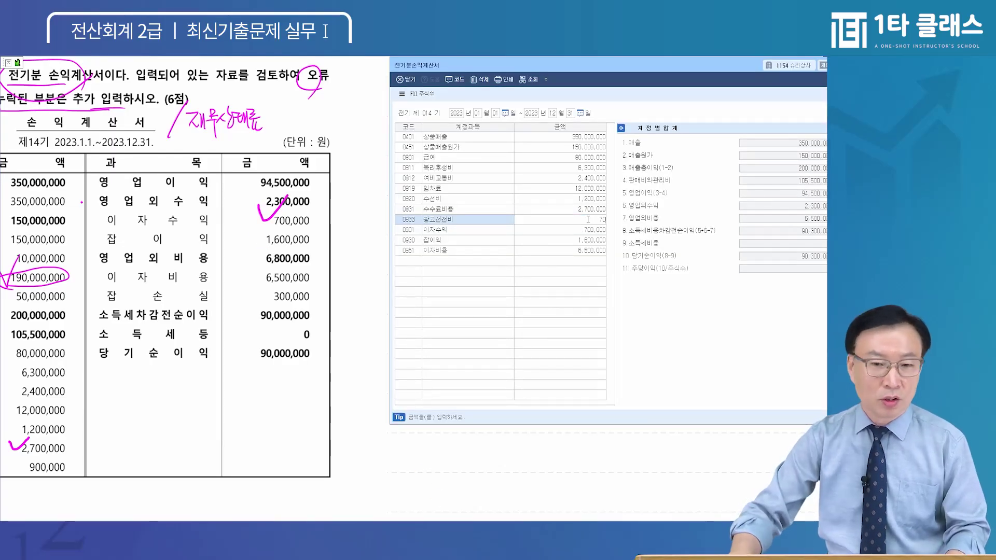
key("Return")
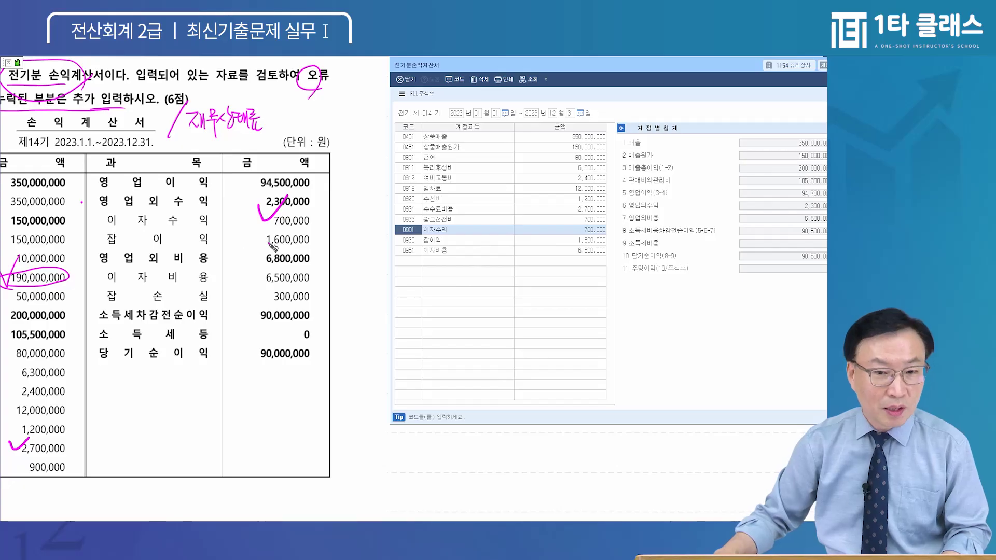
- Set the 광고선전비 (0833) amount to 900,000 in the prior-period income statement
left_click(589, 242)
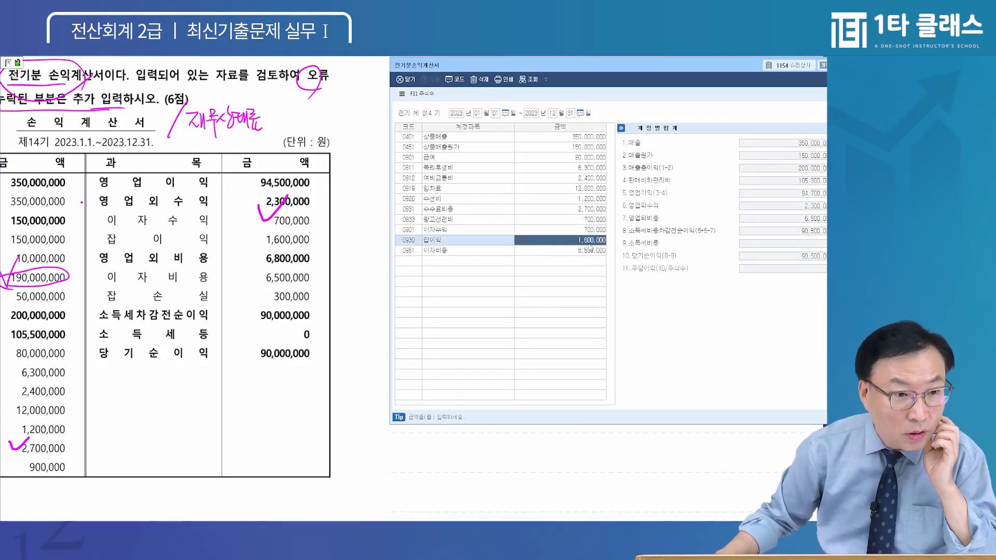
left_click(585, 224)
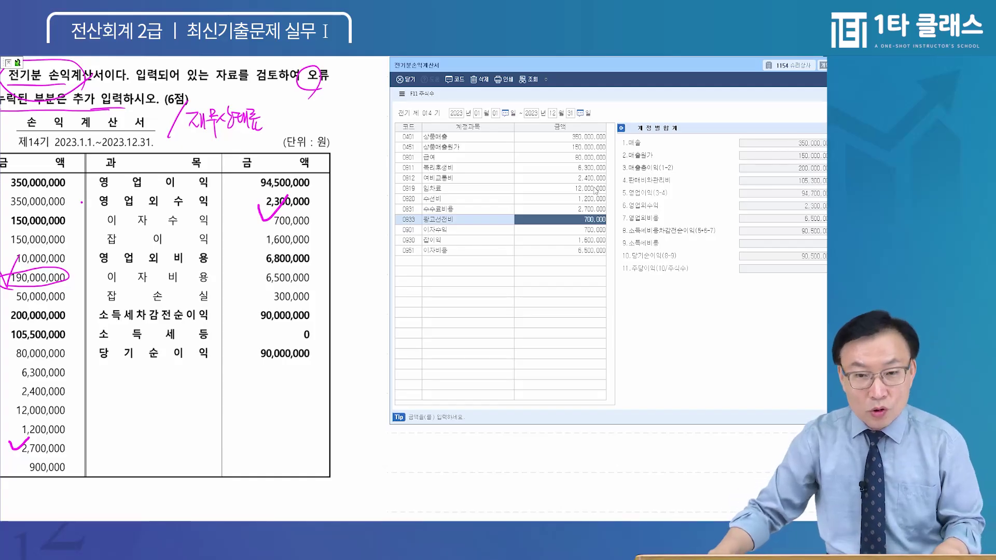
type("900")
key("Return")
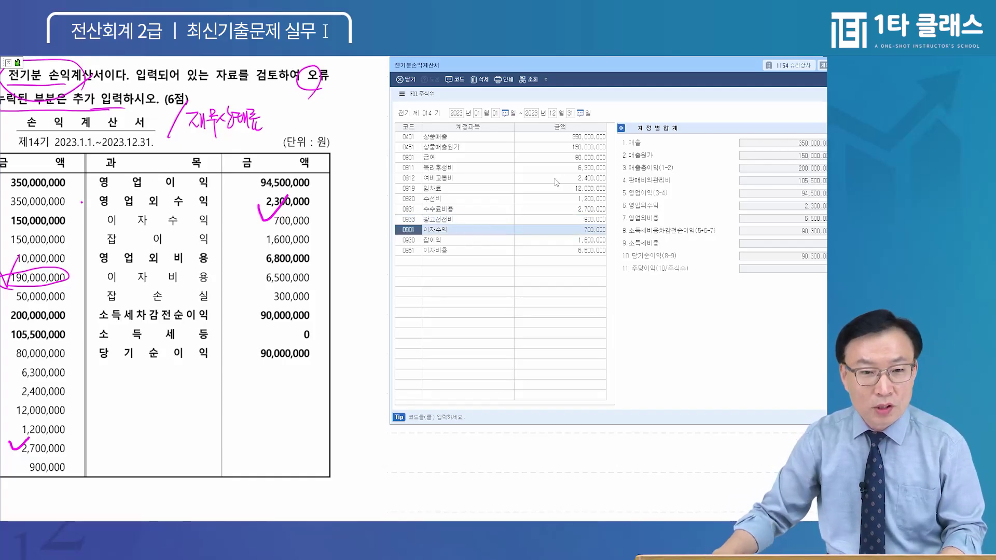
- Check the 이자수익, 잡이익 and 이자비용 amounts against the problem sheet and add the missing 잡손실 (0980) entry with 300,000
left_click(593, 231)
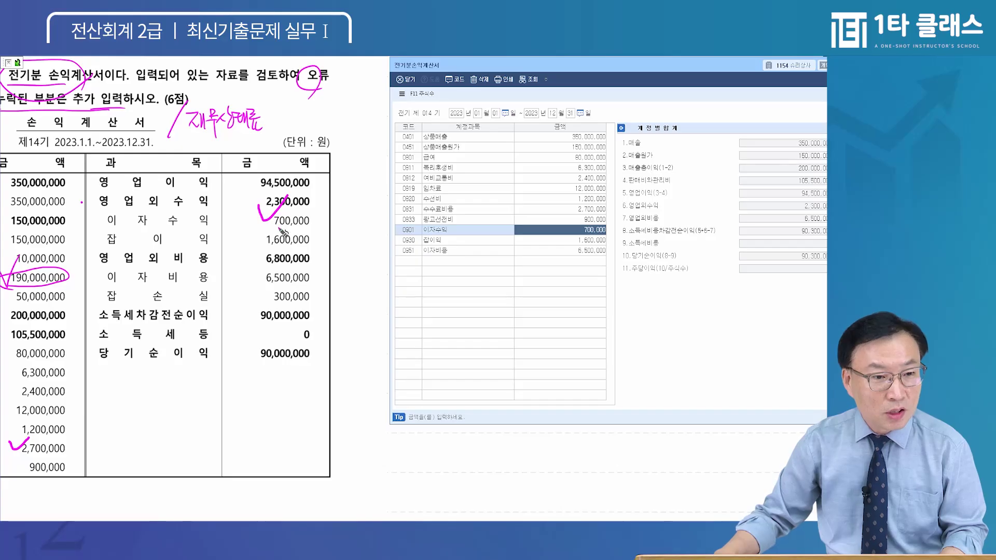
left_click(592, 242)
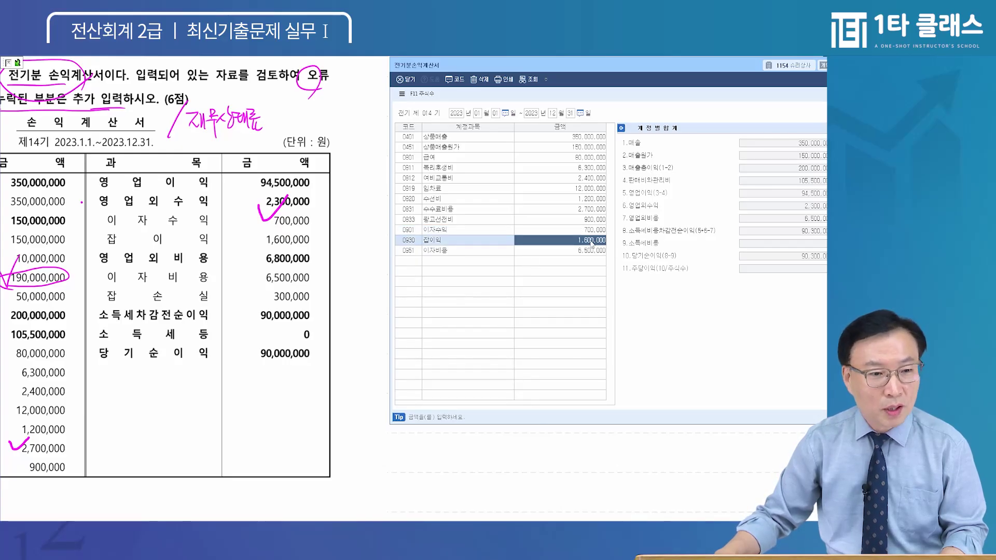
left_click(596, 252)
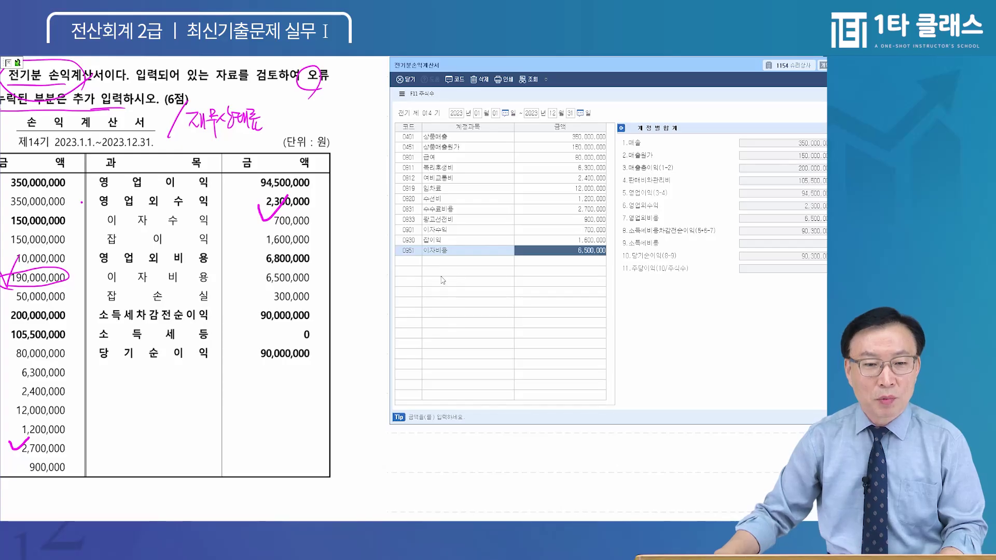
left_click(417, 261)
type("잡손")
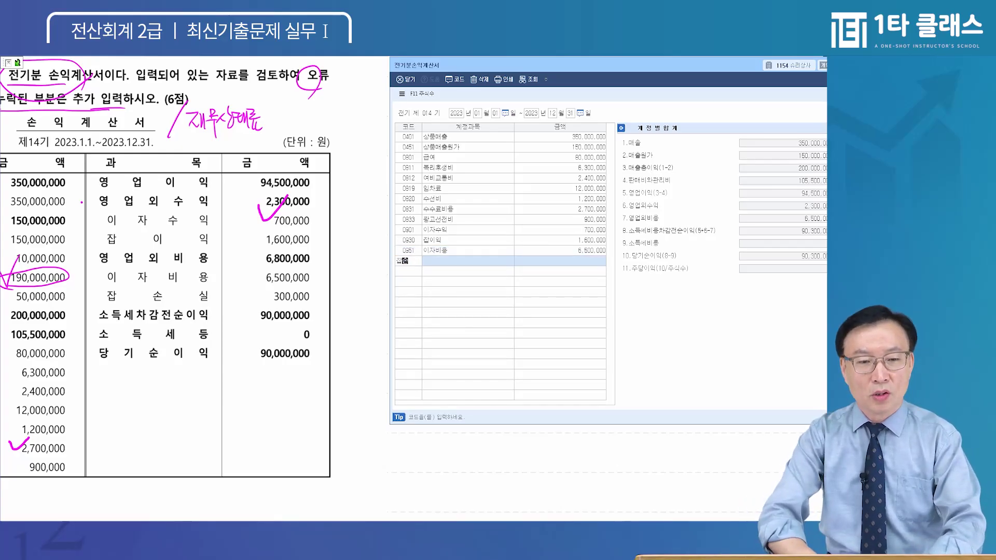
key("Return")
key("Return")
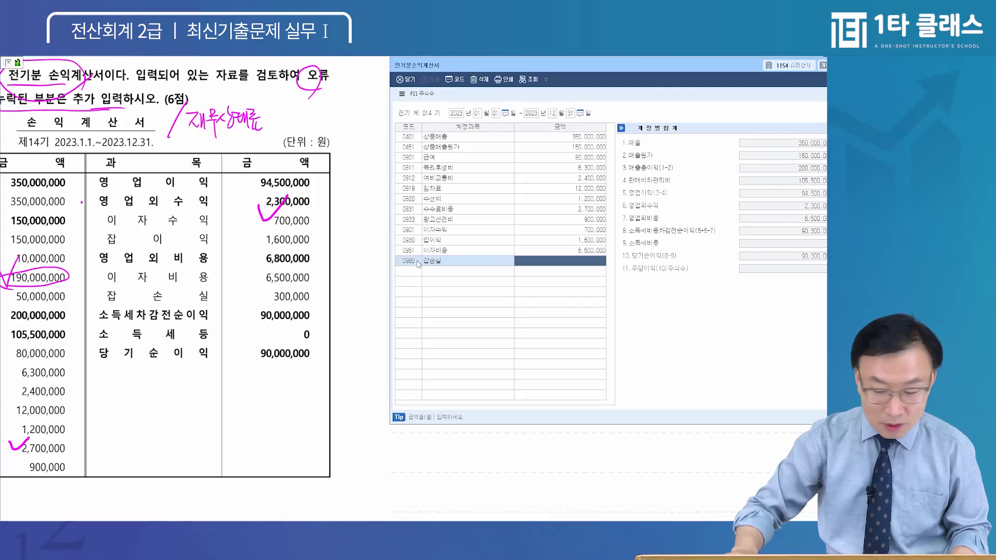
type("3000000")
key("Return")
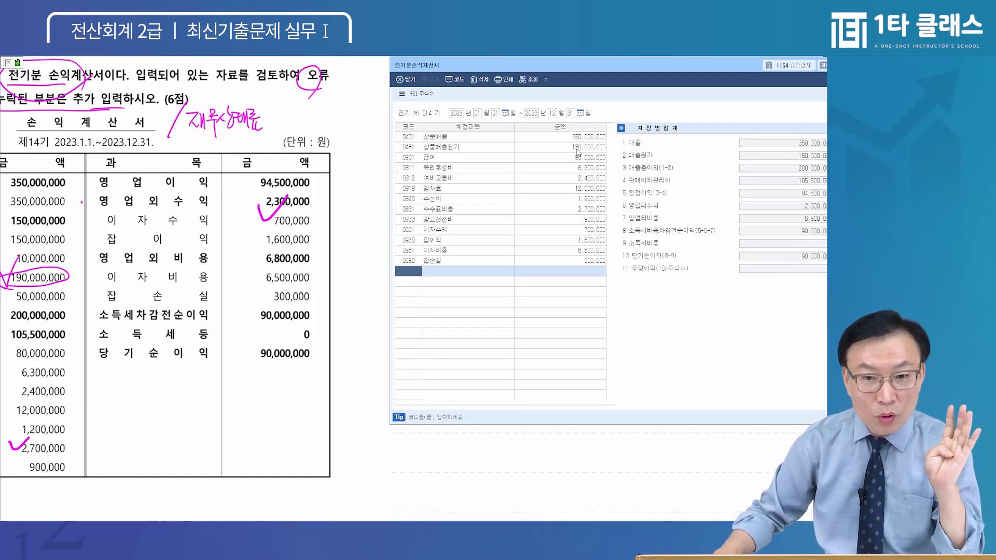
- Review the 수수료비용, 광고선전비, 이자수익 and 잡손실 entries in the income statement against the problem sheet
left_click(580, 209)
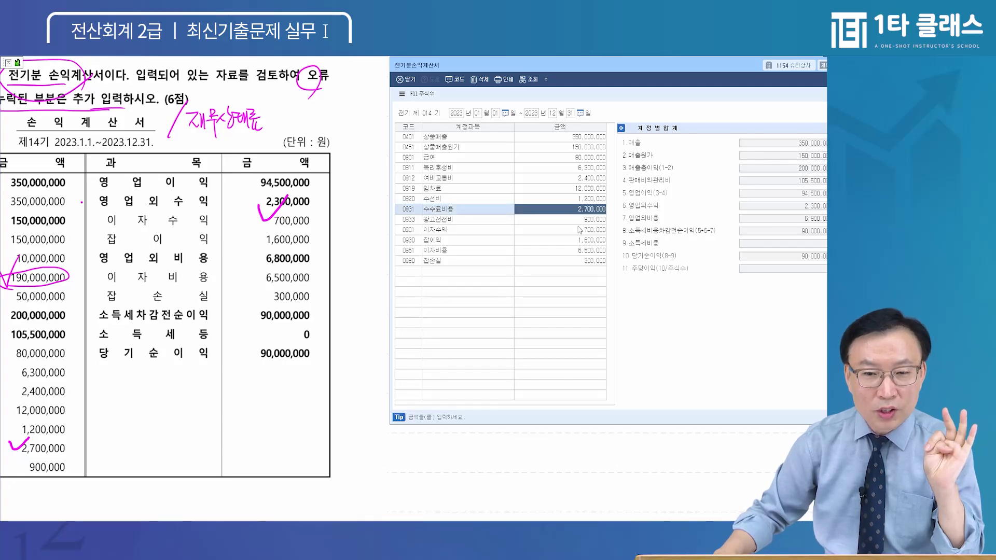
left_click(574, 231)
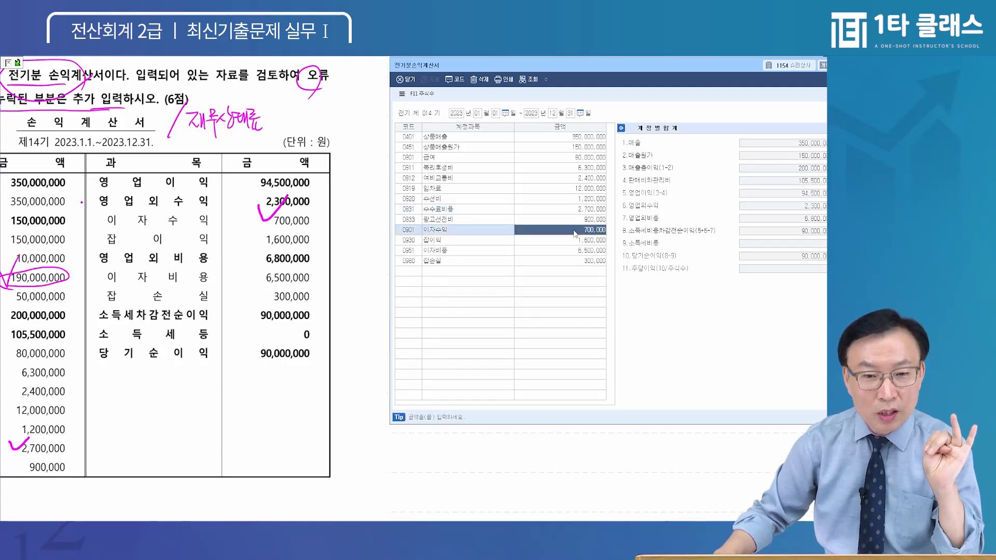
left_click(585, 262)
left_click(587, 232)
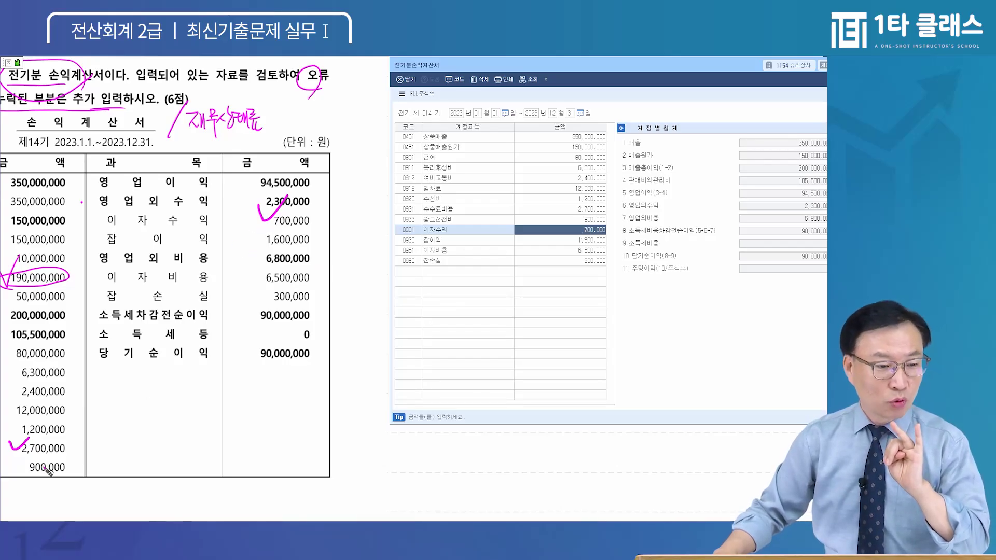
left_click(592, 218)
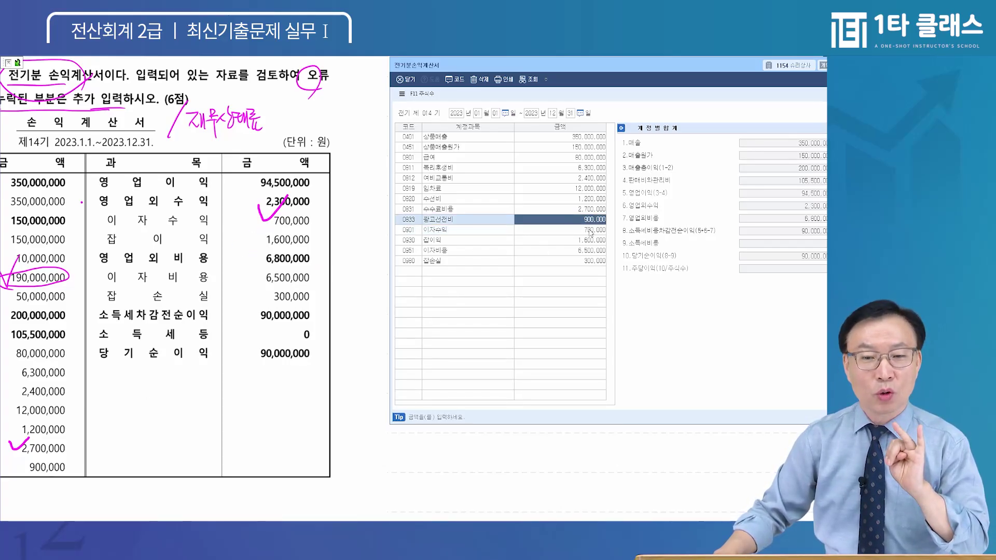
left_click(589, 230)
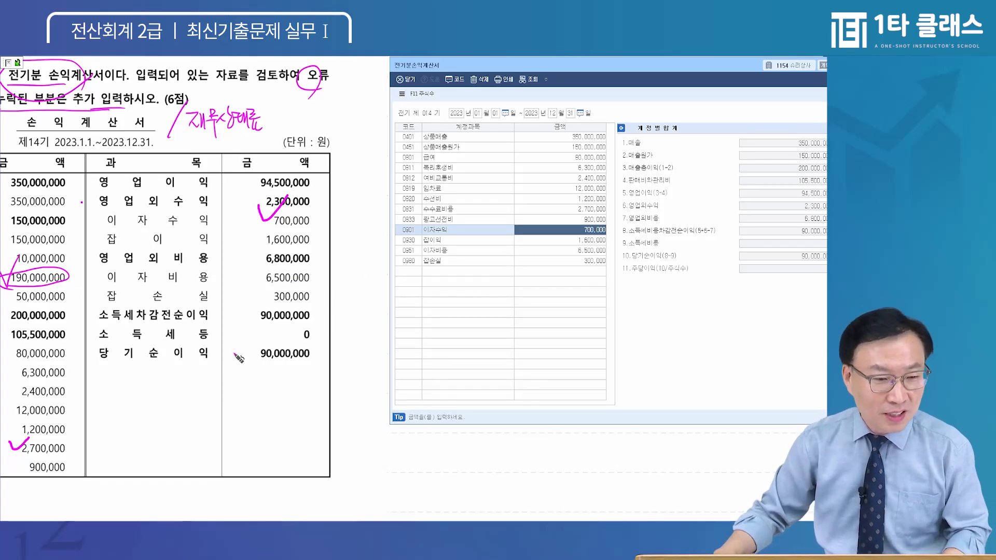
- Check off 잡손실, 당기상품매입액, 수수료비용 and 광고선전비 on the problem sheet and circle the 이자수익 amount of 700,000
left_click_drag(243, 289, 274, 292)
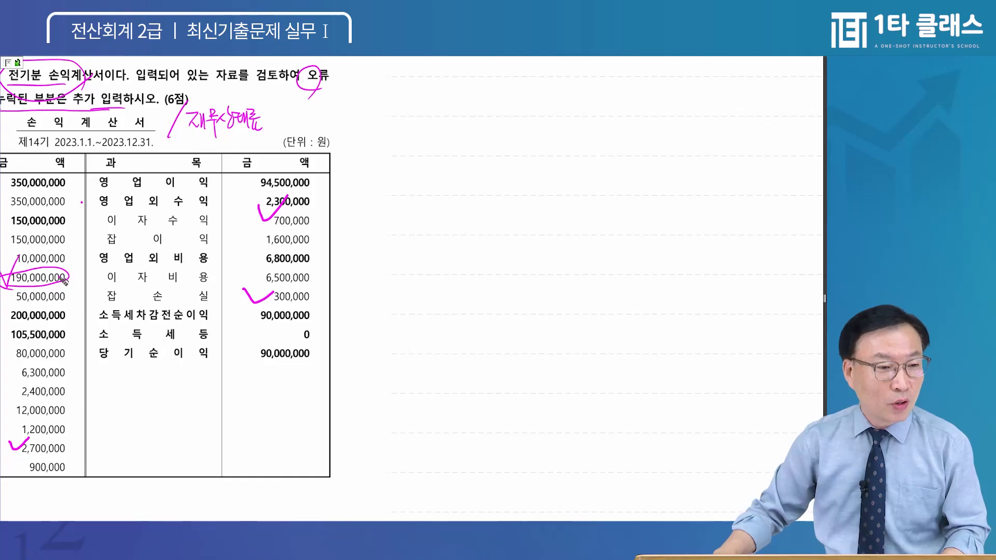
left_click_drag(55, 263, 74, 267)
mouse_move(10, 428)
left_mouse_down()
mouse_move(17, 444)
mouse_move(44, 412)
left_mouse_up()
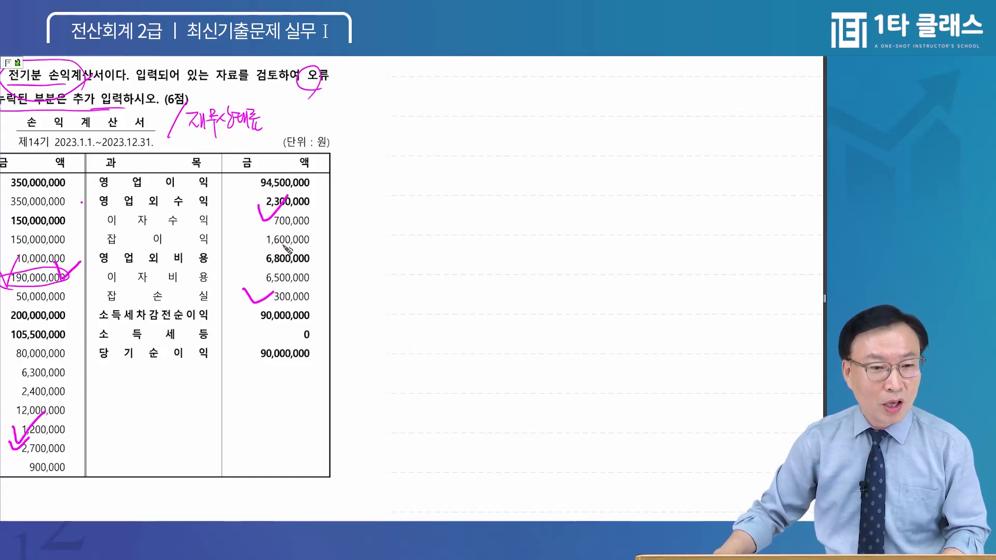
mouse_move(261, 230)
left_mouse_down()
mouse_move(297, 230)
mouse_move(269, 212)
mouse_move(261, 230)
left_mouse_up()
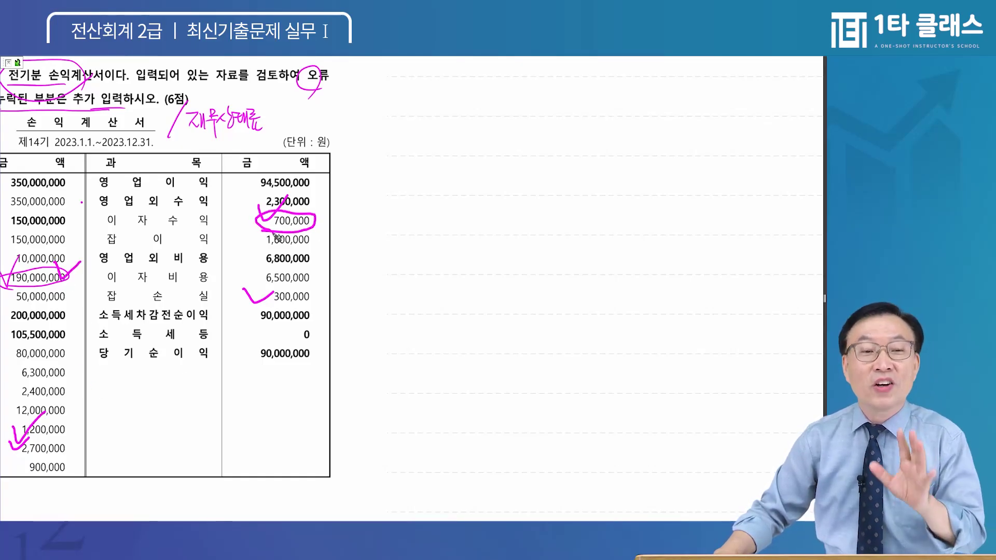
left_click_drag(63, 462, 81, 458)
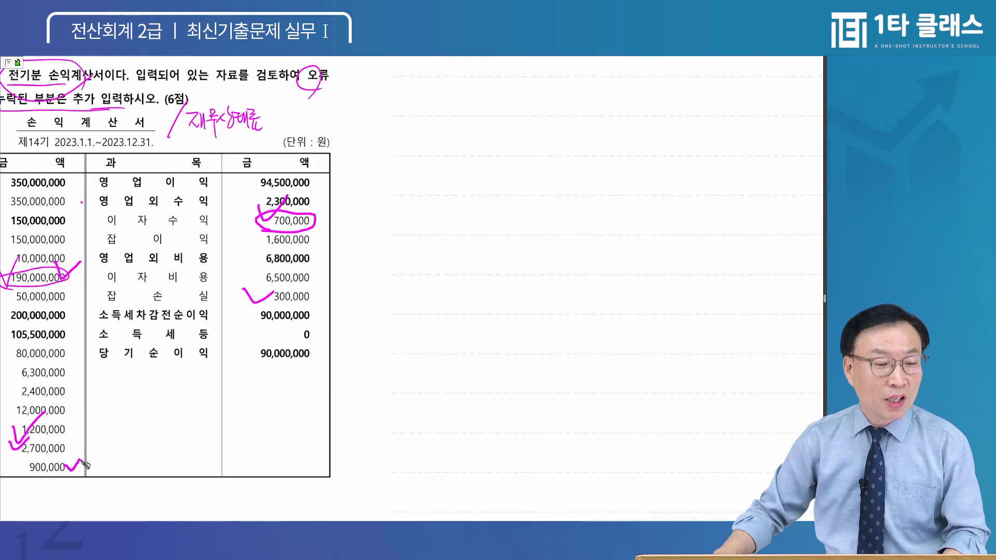
- Return to the income statement and recheck 잡손실, 수수료비용, the 당기상품매입액 within 상품매출원가, and 이자수익
key("alt+Tab")
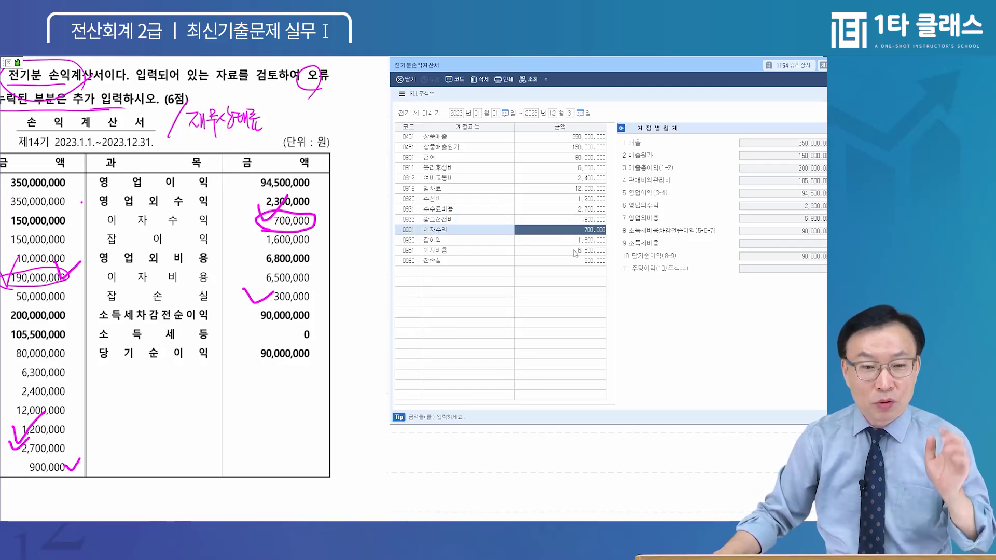
left_click(576, 262)
left_click(590, 210)
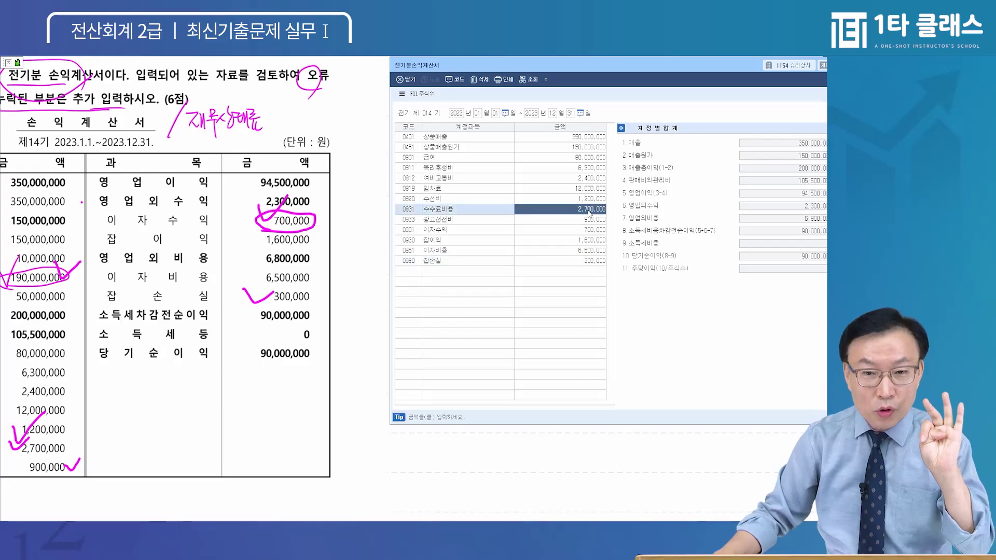
left_click(582, 147)
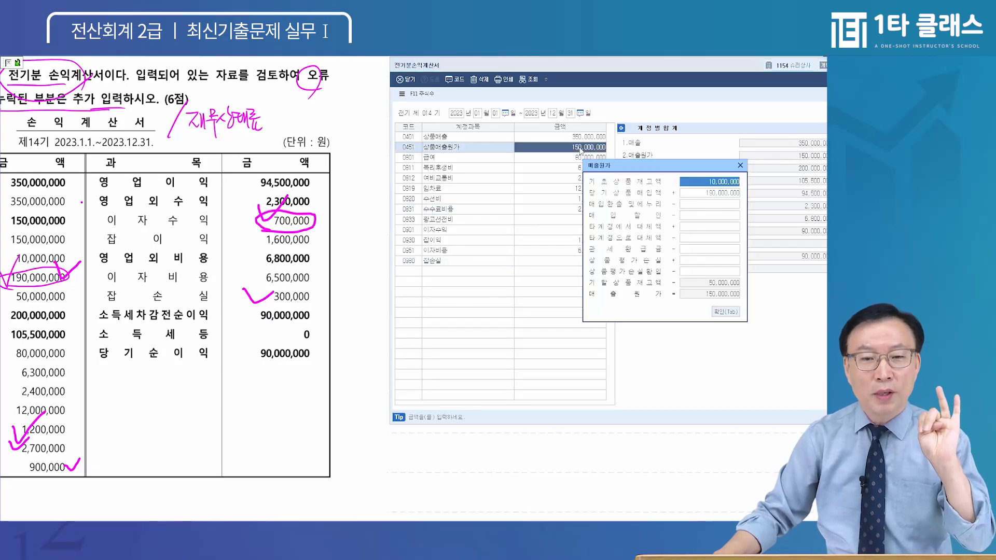
left_click(709, 193)
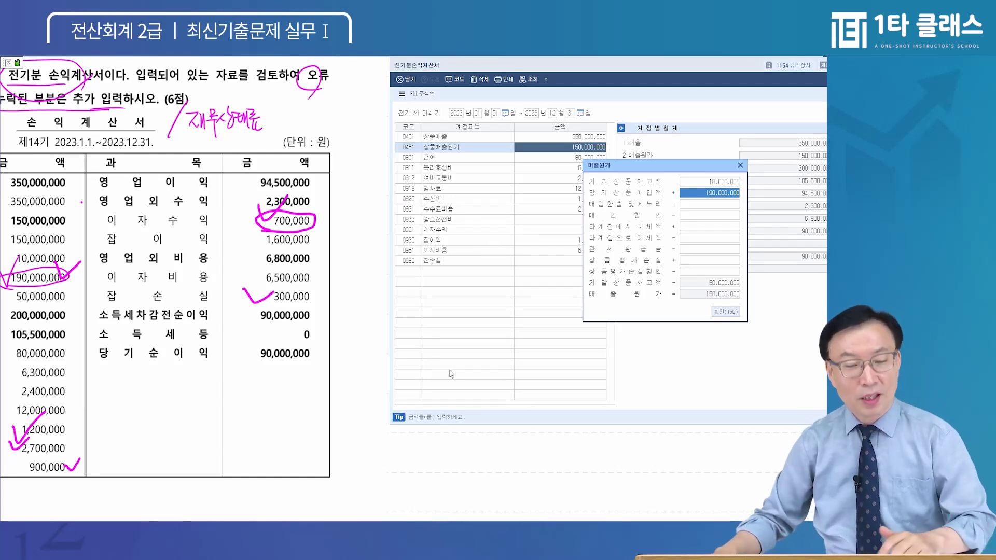
key("Tab")
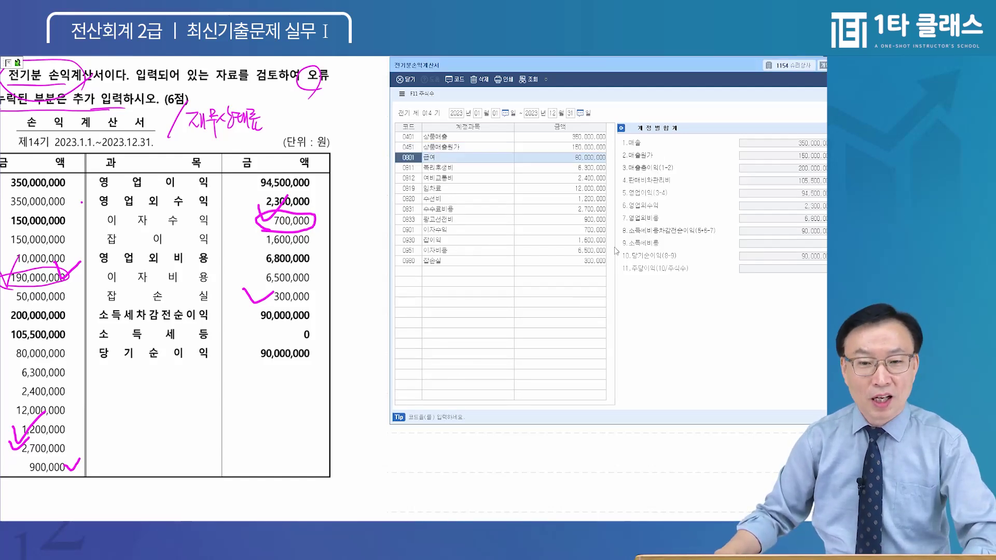
left_click(591, 232)
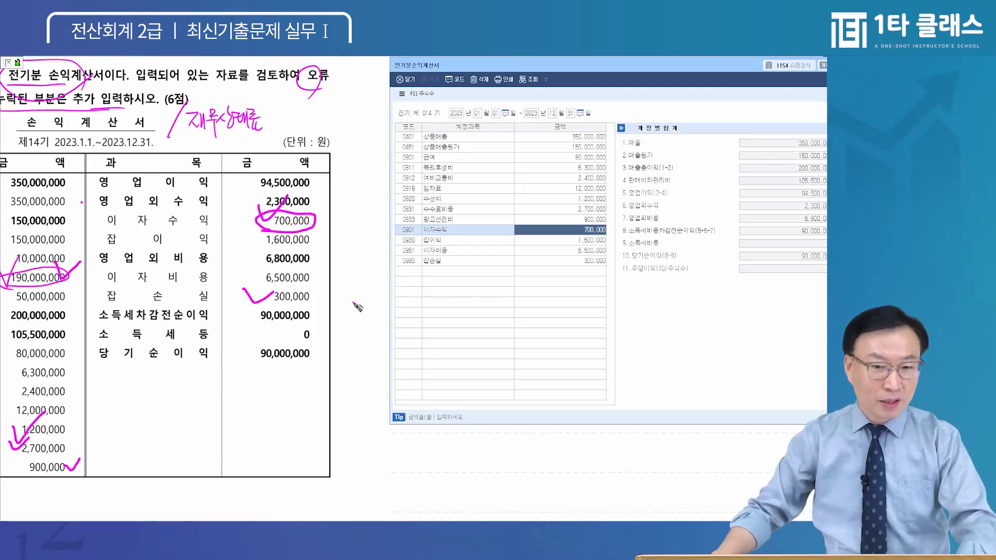
- Go to 문제3 [1] on the problem sheet and mark 계정과목및적요등록, 판매비와관리비, 상여금, the 적요 registration instruction and 현금적요 No.2
left_click(185, 325)
scroll(196, 288, "down", 5)
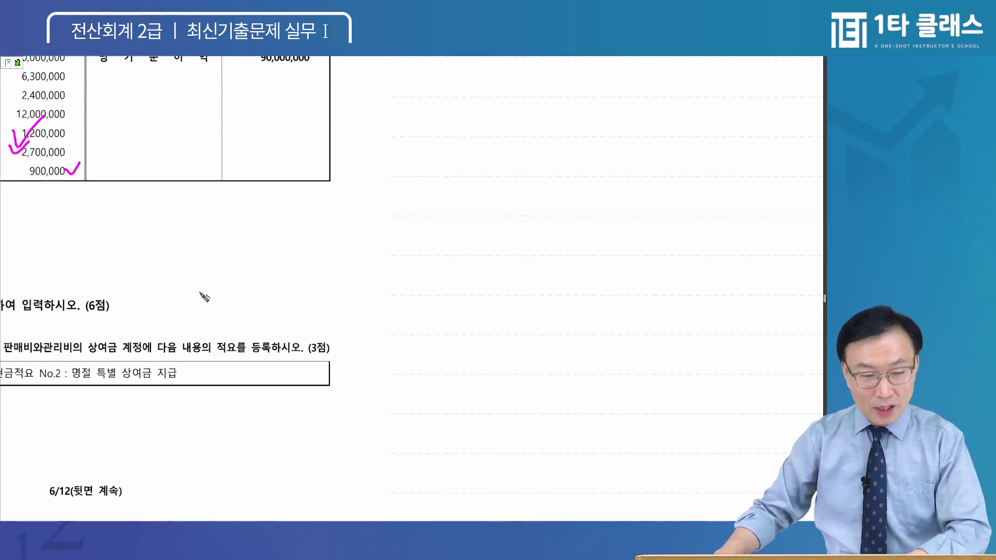
key("space")
left_click_drag(216, 316, 404, 271)
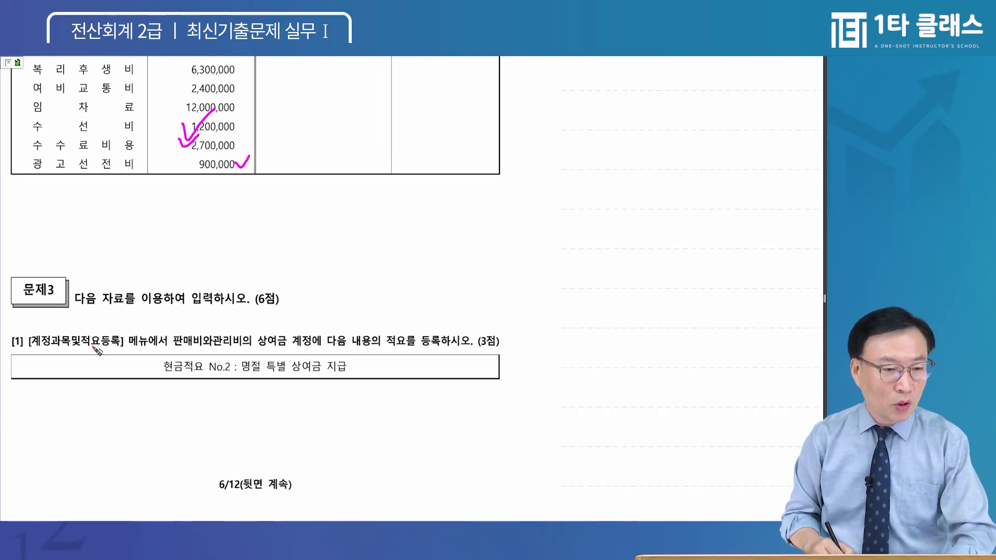
left_click_drag(91, 315, 106, 367)
mouse_move(187, 354)
left_mouse_down()
mouse_move(242, 354)
mouse_move(241, 335)
mouse_move(285, 332)
left_mouse_up()
left_click_drag(370, 351, 450, 348)
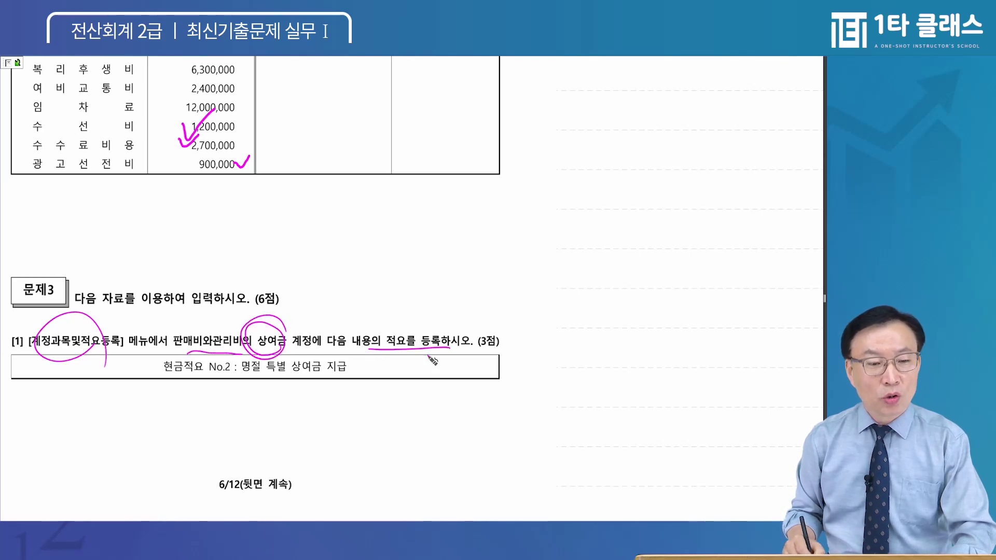
left_click_drag(141, 347, 173, 340)
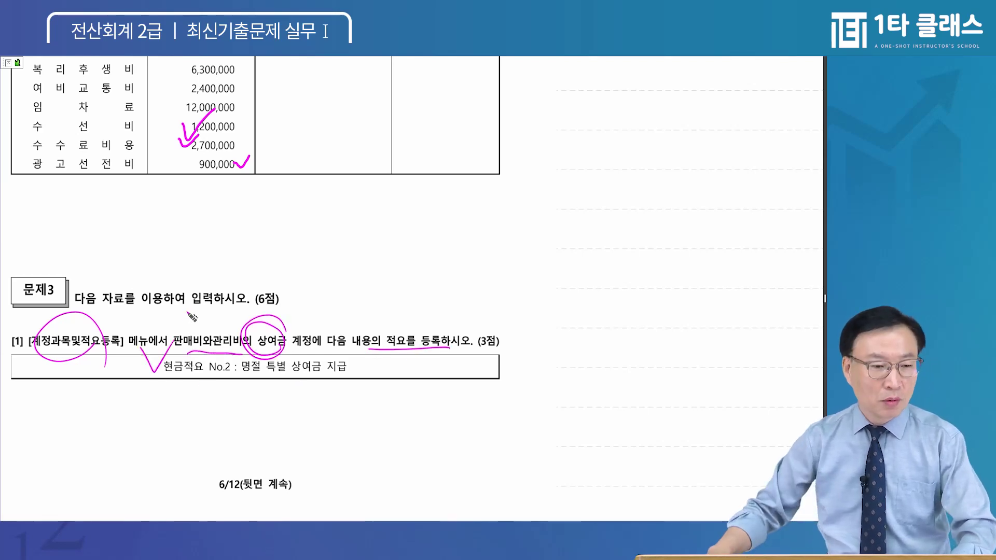
- Switch to the accounting program, close the prior-period income statement (전기분손익계산서) and open 계정과목및적요등록
scroll(192, 316, "up", 3)
key("alt+Tab")
key("Escape")
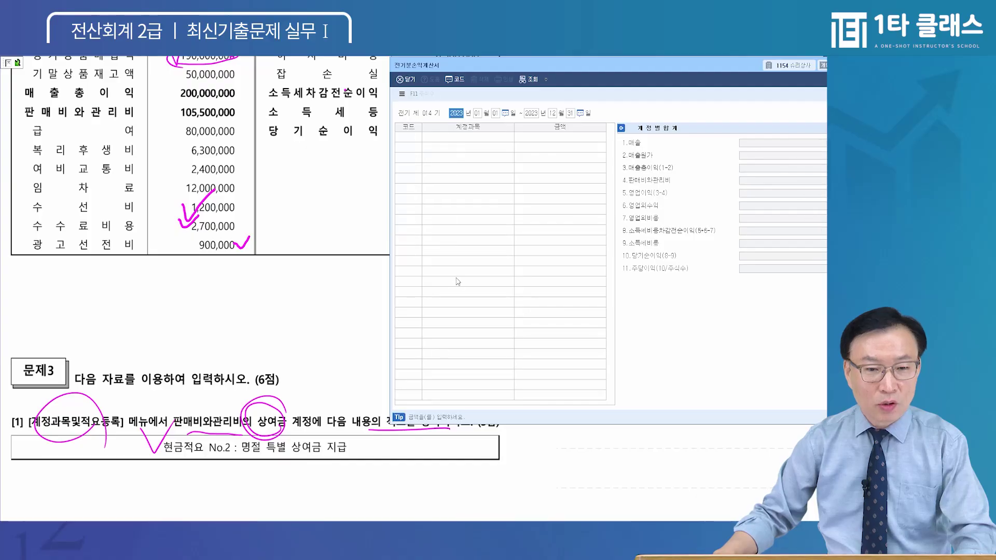
key("alt+Tab")
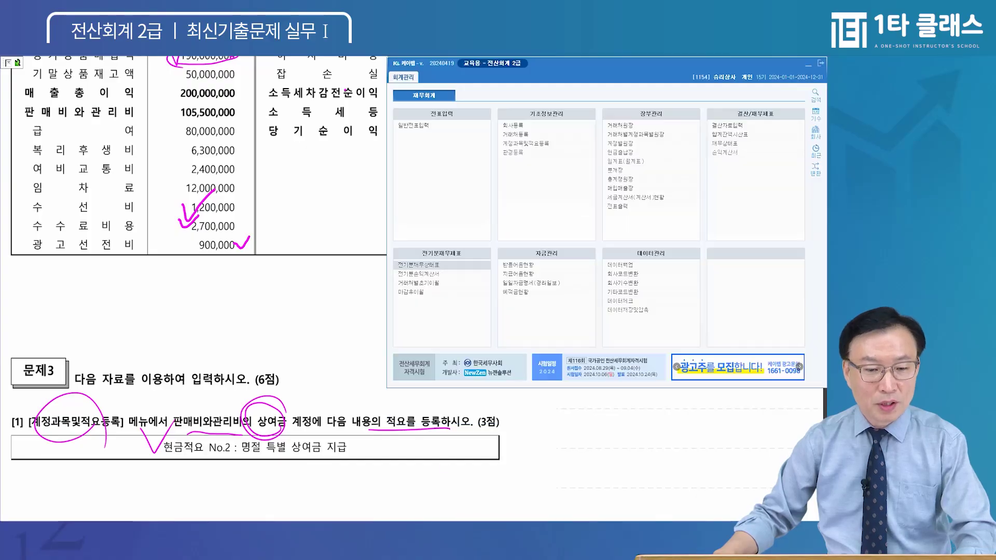
left_click(523, 144)
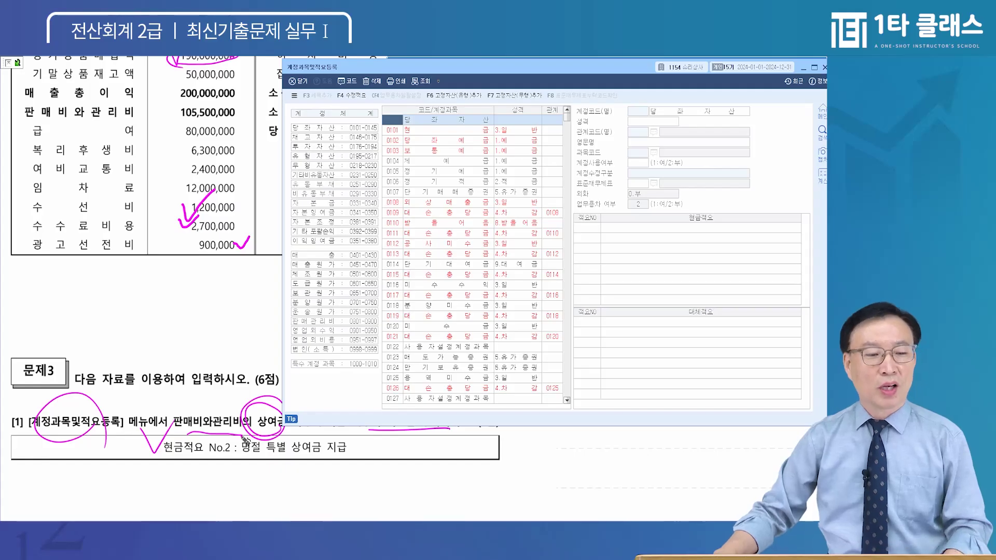
- Jump to the 판매관리비 account range (0801-0900) and select the 상여금 (0803) account
scroll(245, 442, "up", 1)
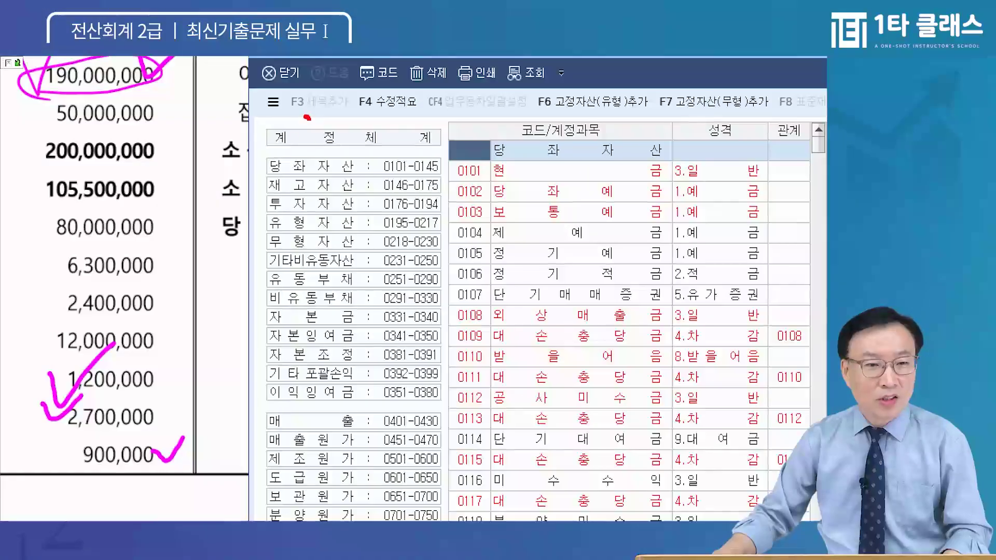
left_click_drag(307, 118, 371, 110)
left_click_drag(330, 163, 340, 474)
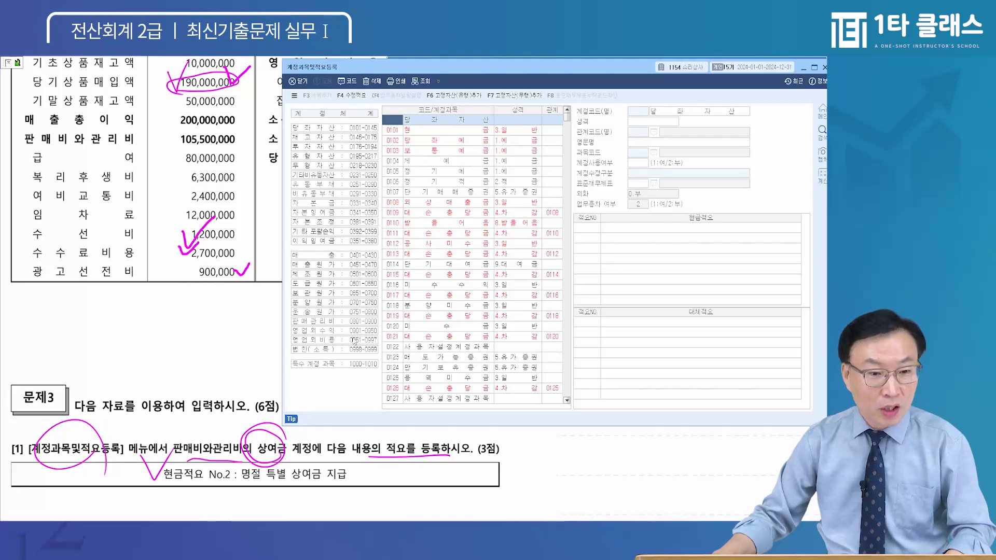
left_click(367, 322)
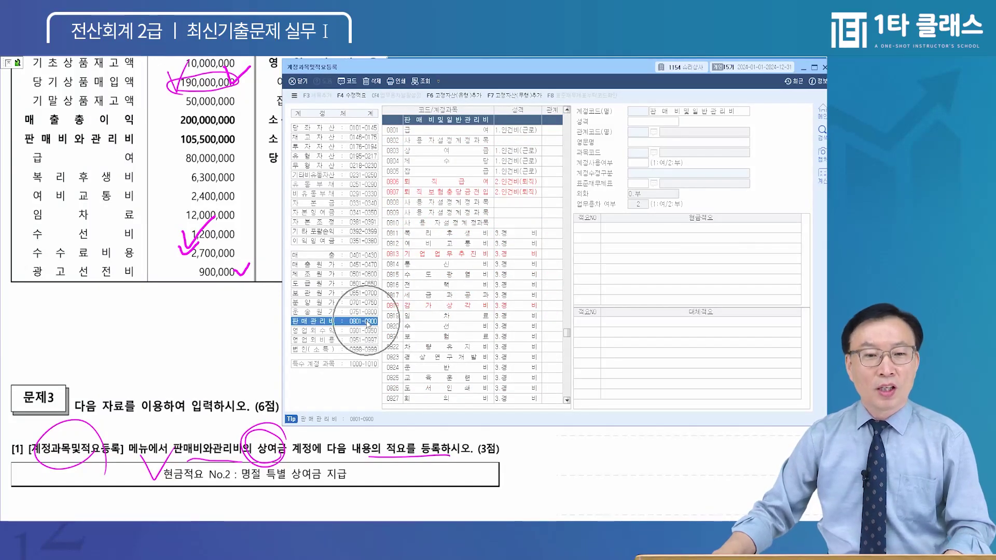
left_click(449, 152)
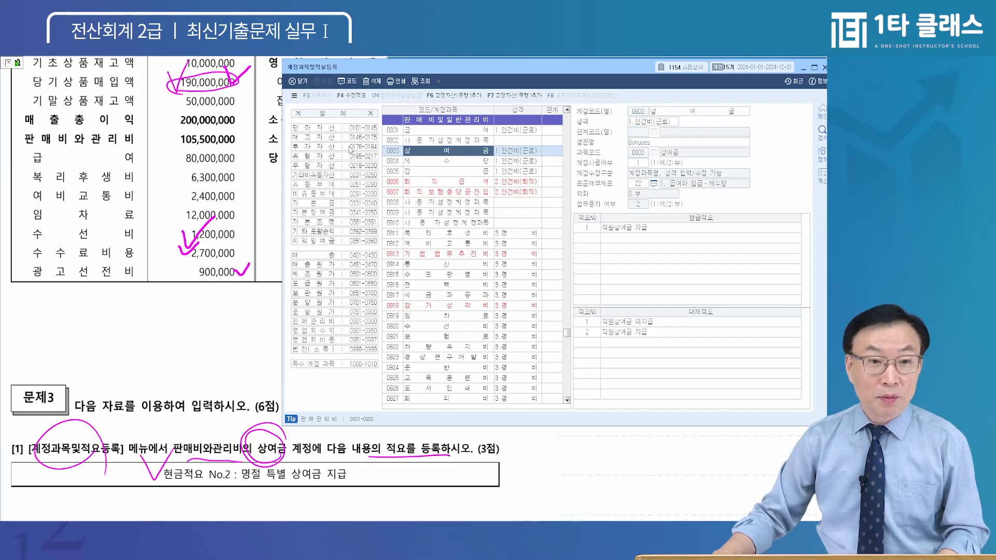
- Return to the 당좌자산 range at the start of the account list and enter 상여 as the text to find
left_click(353, 128)
left_click(393, 123)
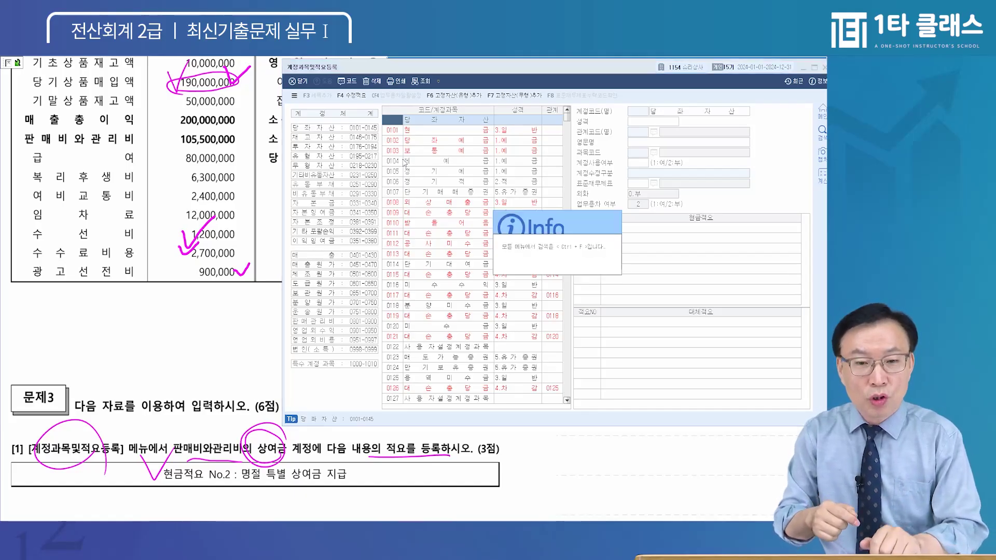
key("ctrl+f")
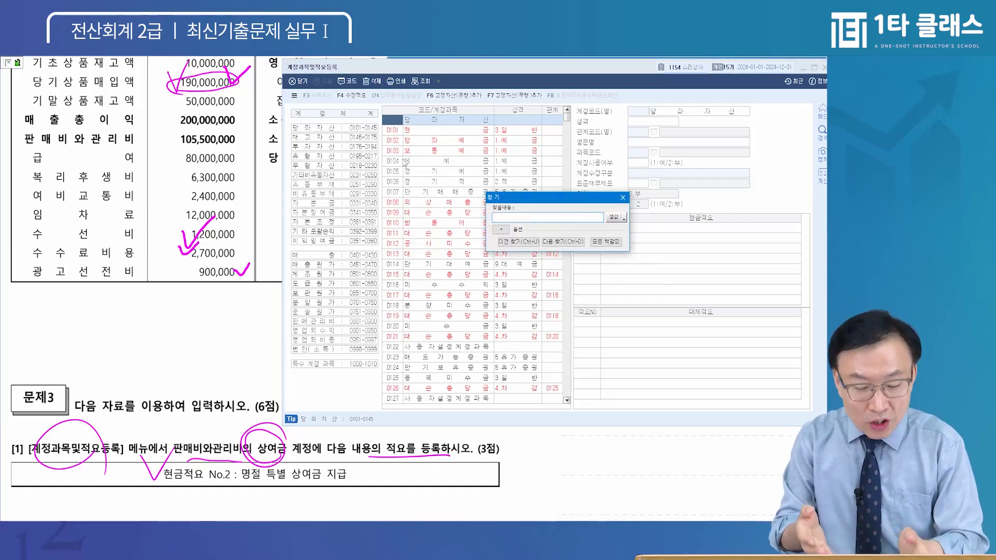
type("상여")
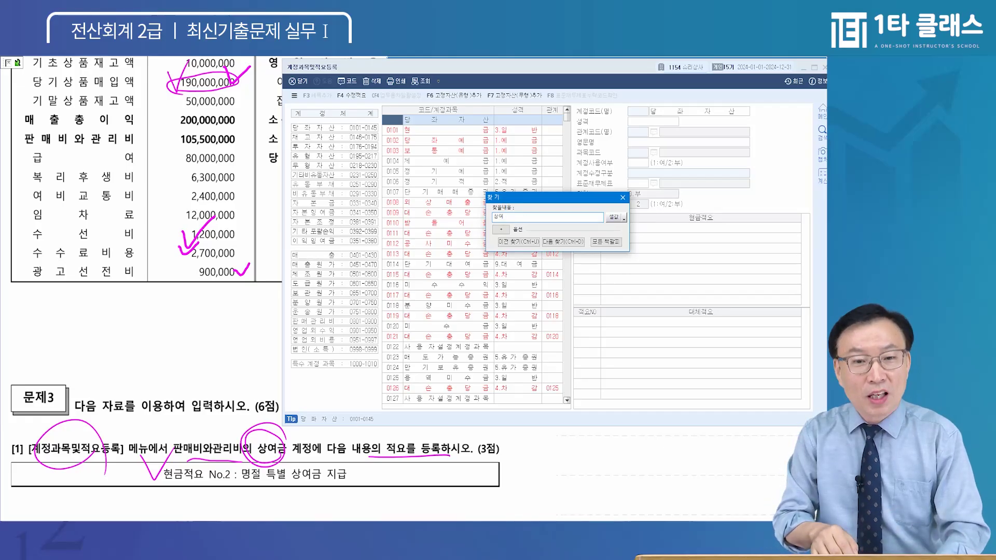
key("Return")
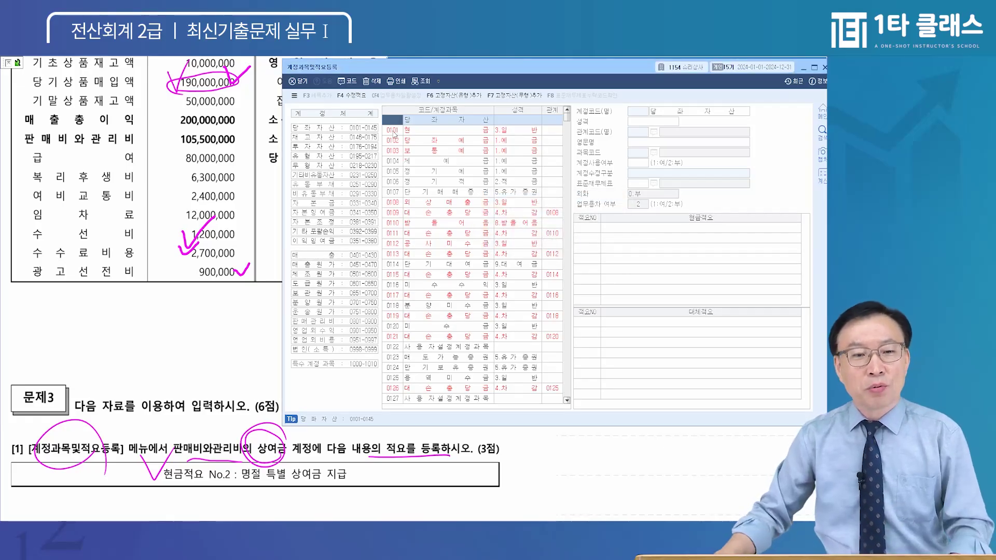
- Repeat the search for 상여 through the account list up to the 판매비및일반관리비 section, close the search and select 상여금 (0803)
key("ctrl+f")
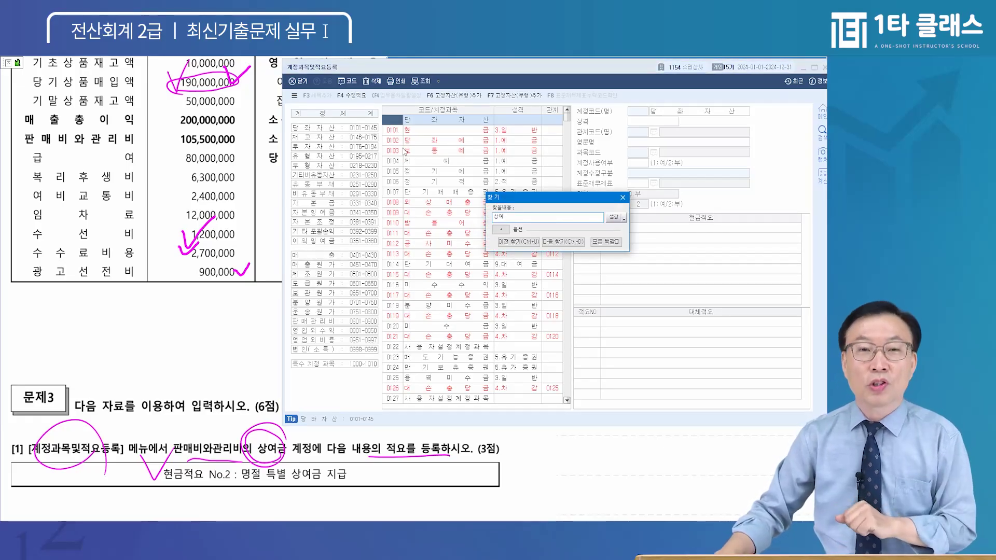
left_click_drag(532, 199, 477, 163)
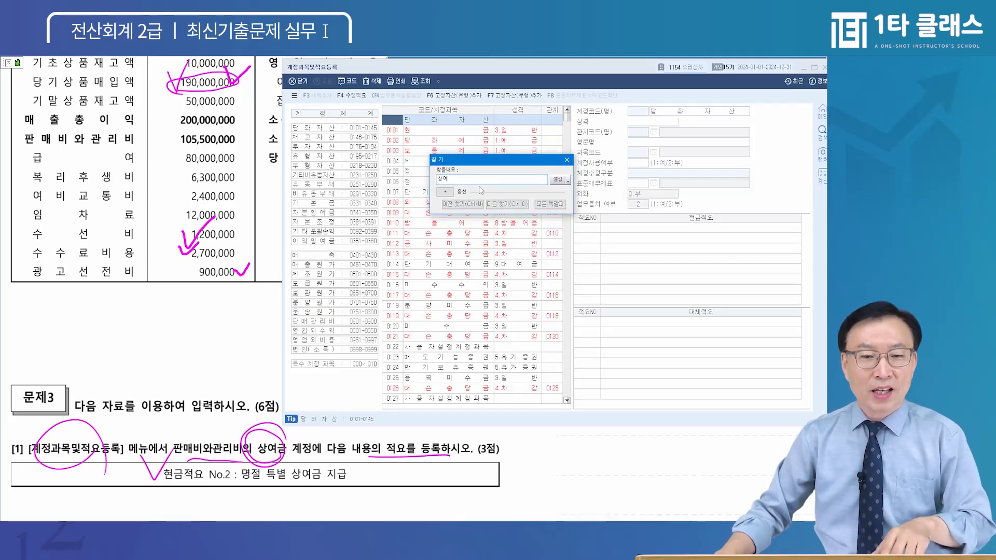
left_click(470, 206)
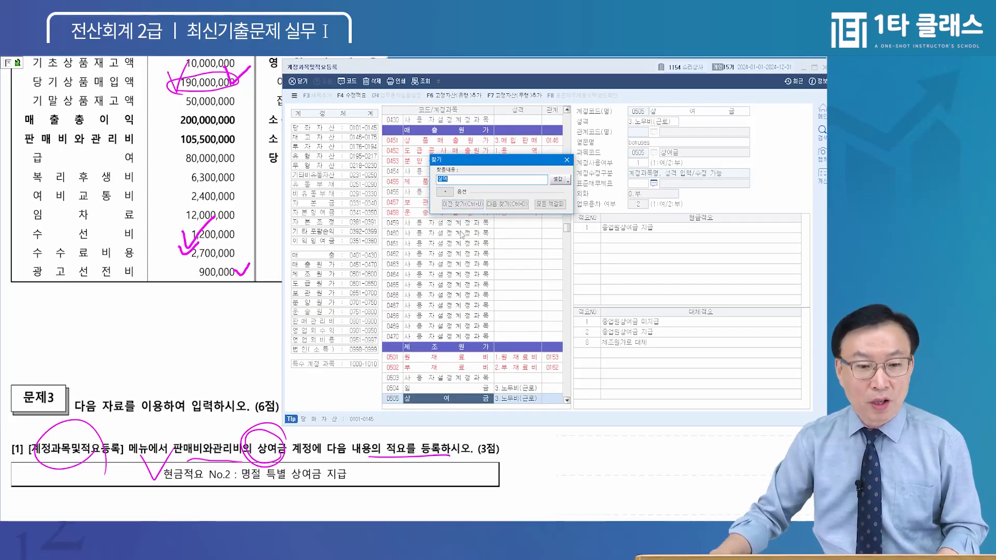
left_click(495, 179)
key("Return")
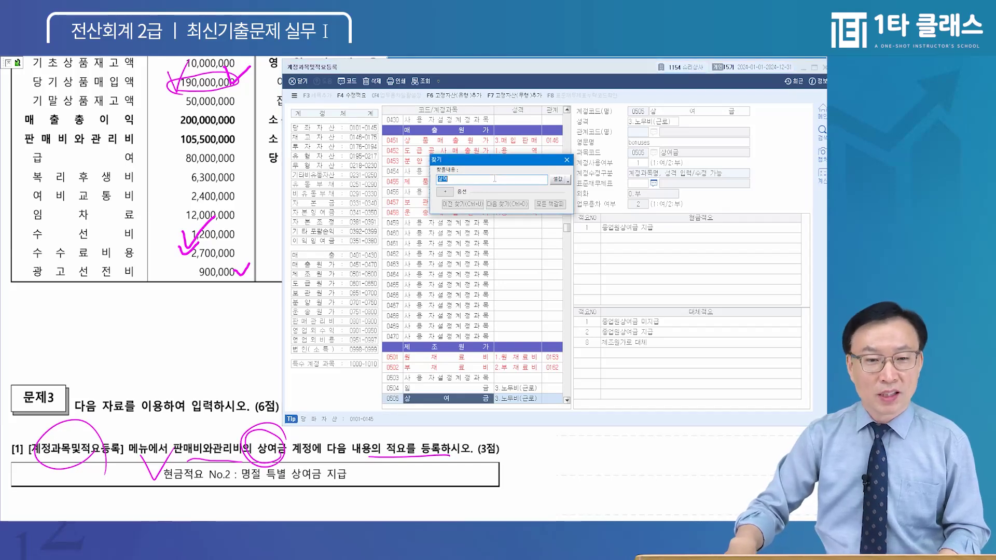
key("Return")
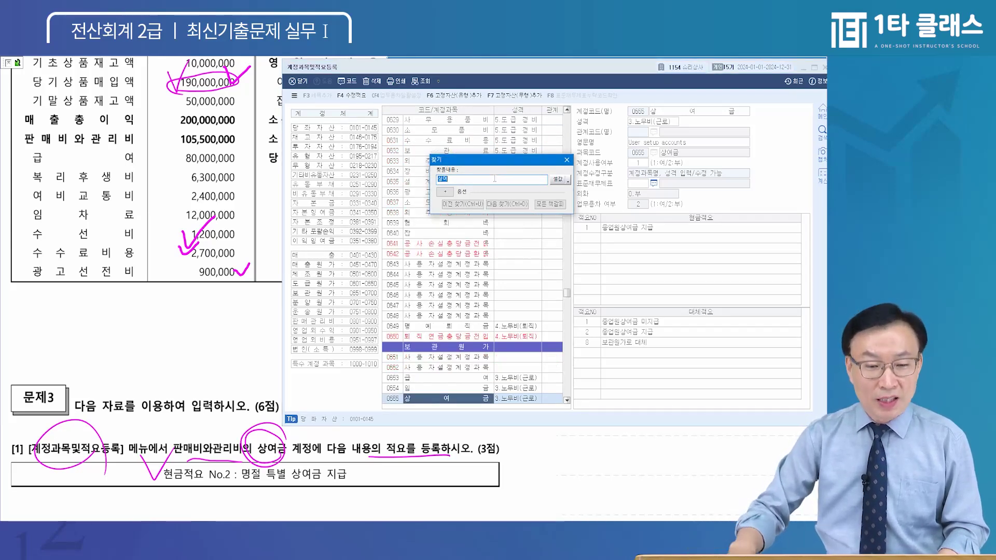
key("Return")
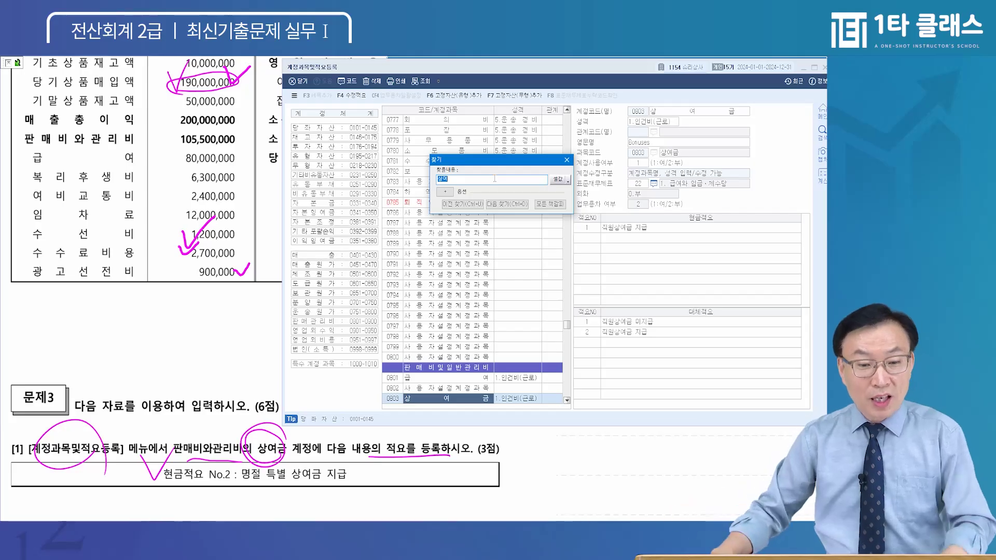
key("Escape")
scroll(504, 283, "down", 5)
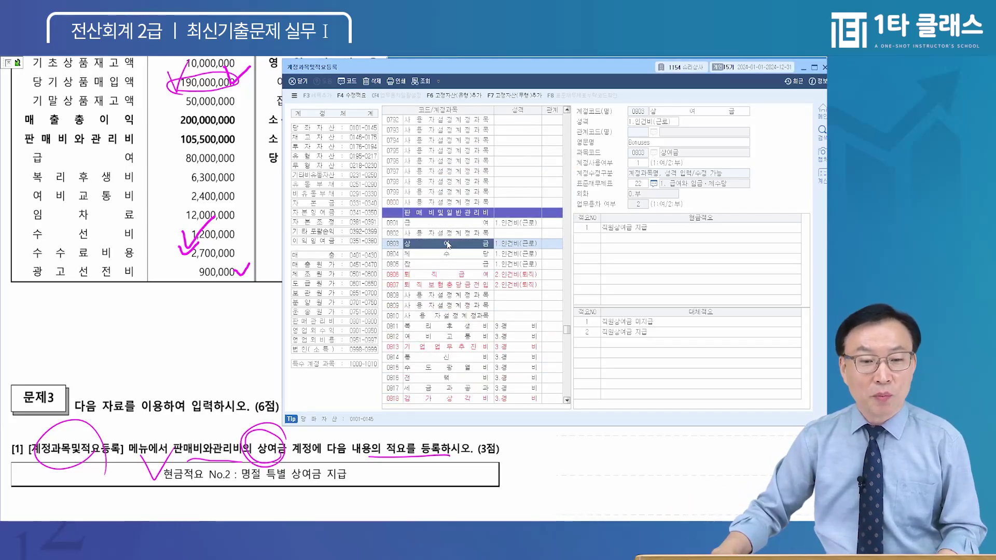
left_click(447, 244)
left_click(394, 244)
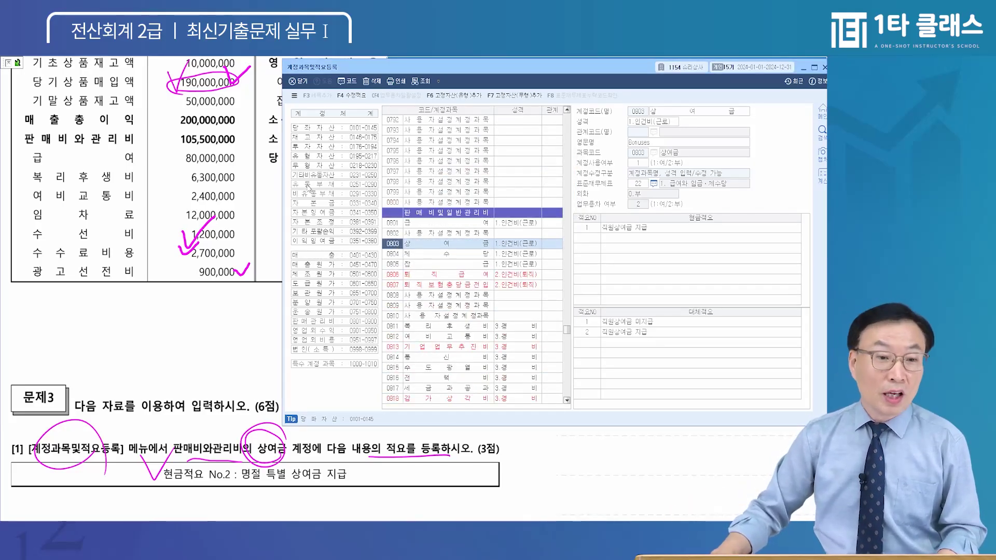
- Go directly to the 판매관리비 range (0801-0900) and select 상여금 (0803) there
left_click(343, 323)
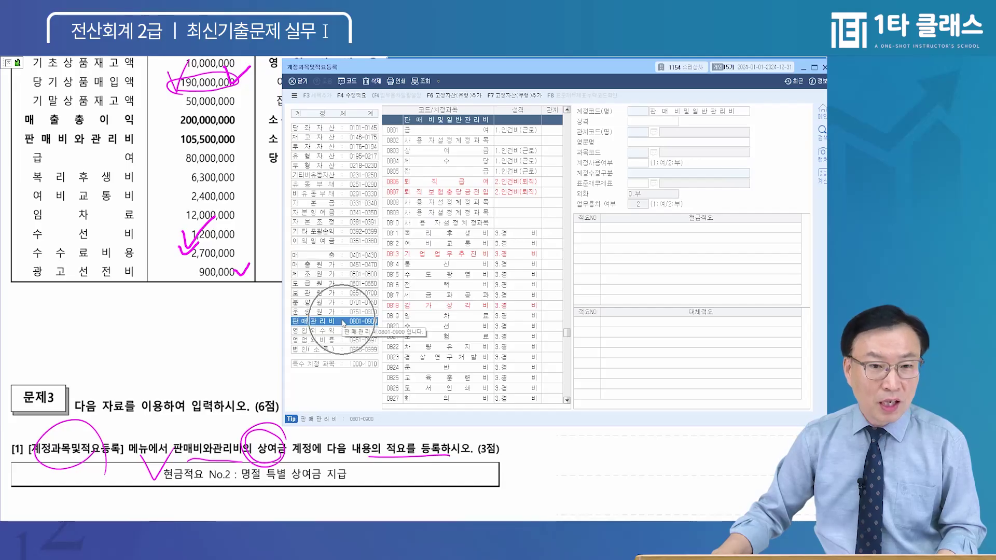
left_click(436, 150)
left_click(400, 151)
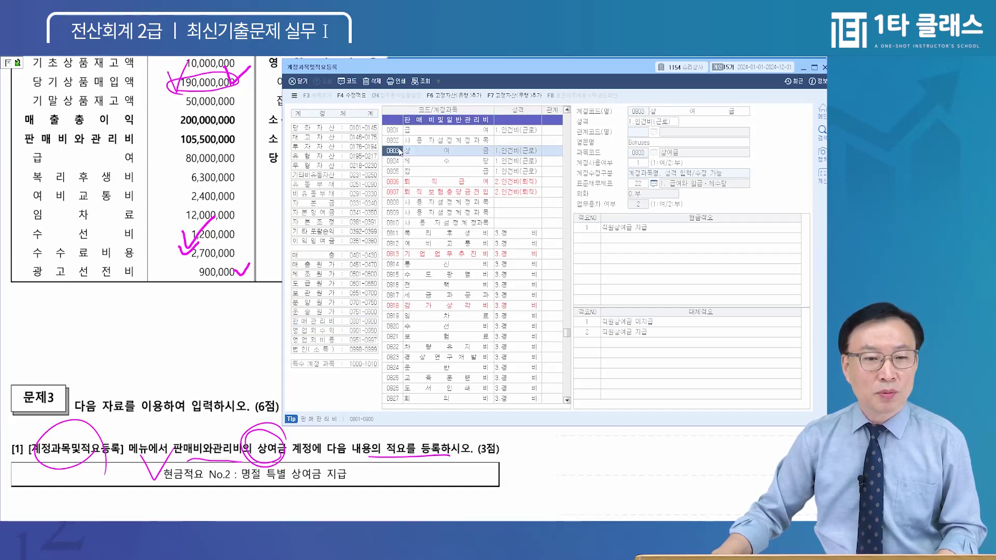
left_click(424, 154)
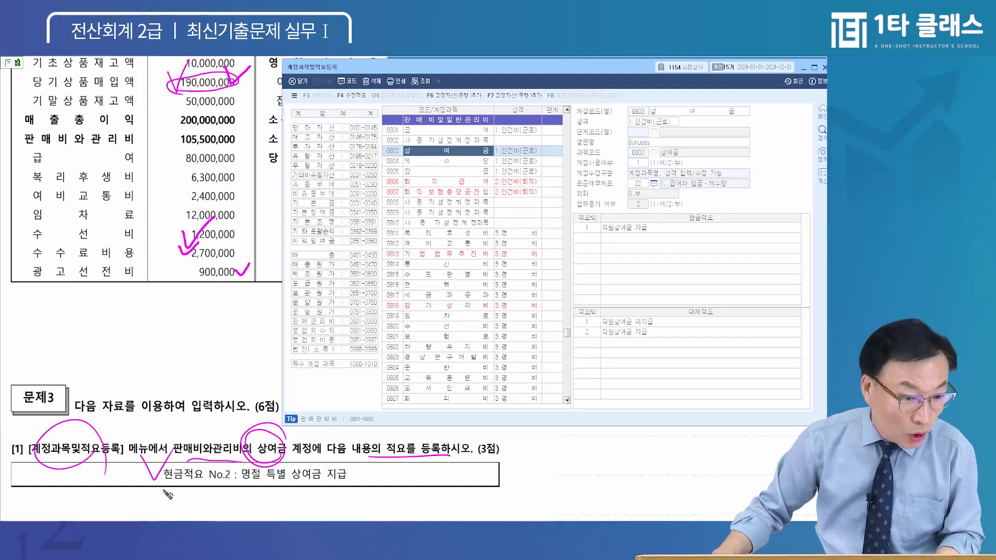
- Register 현금적요 No.2 as 명절 특별 상여금 지급 for the 상여금 account and close 계정과목및적요등록
left_click(591, 237)
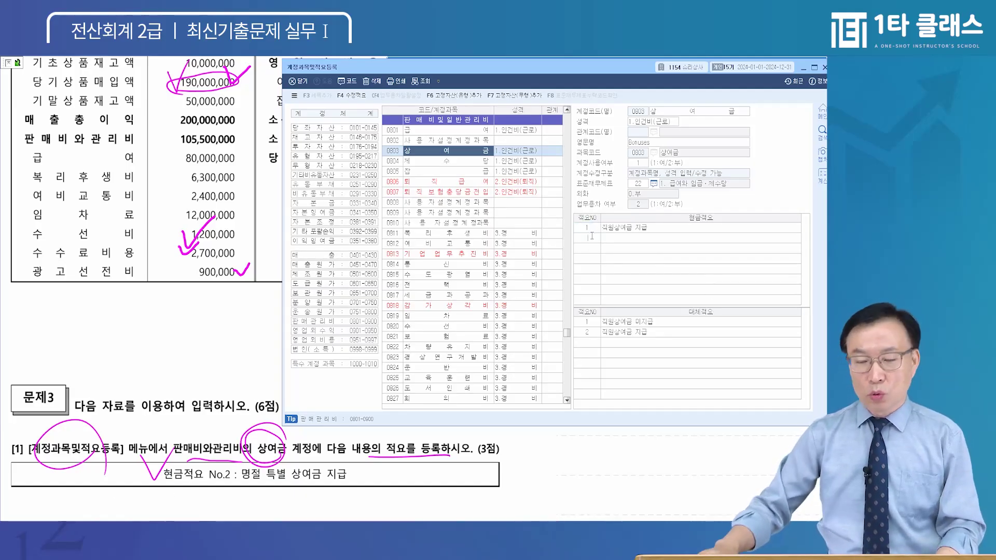
type("2")
key("Return")
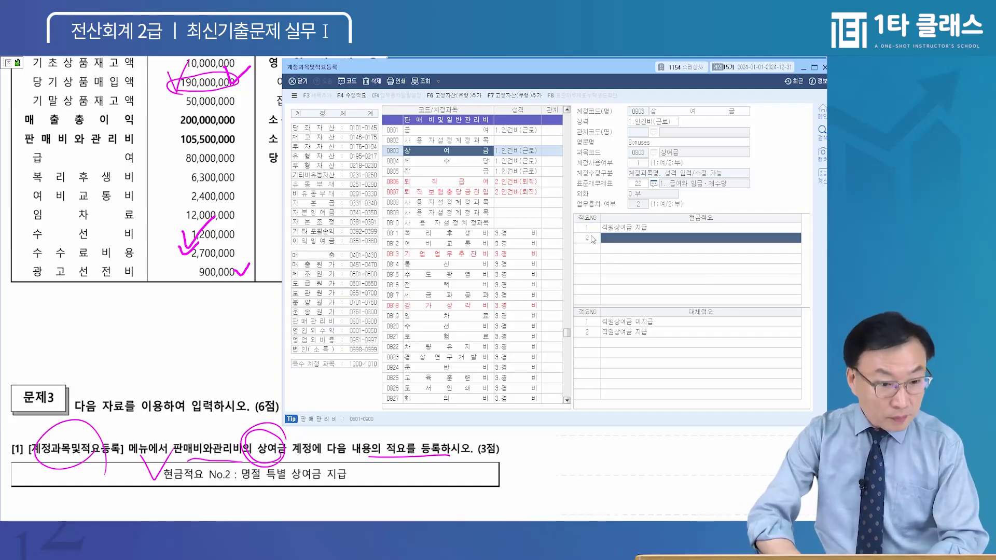
type("명ㅈ")
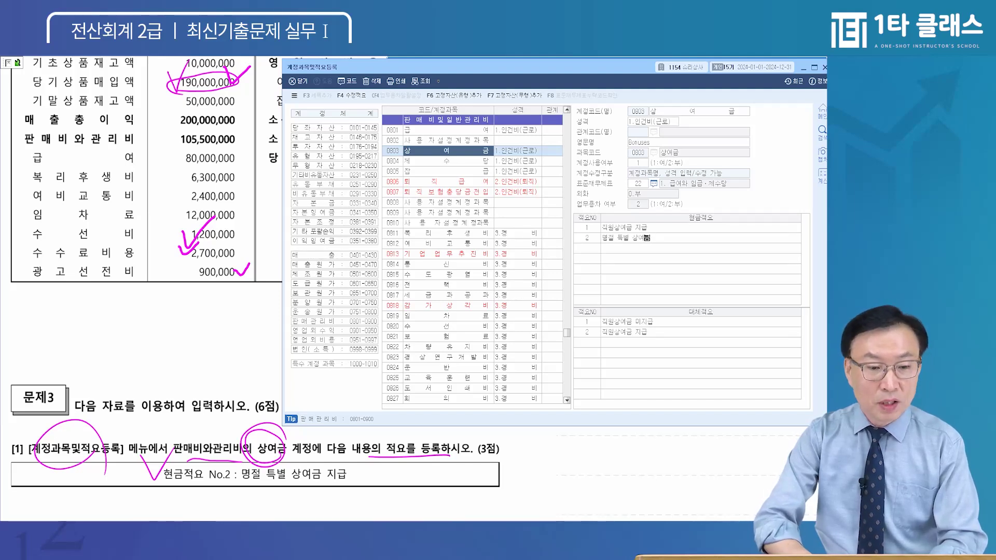
type("절 특별 상여금 지급")
key("Return")
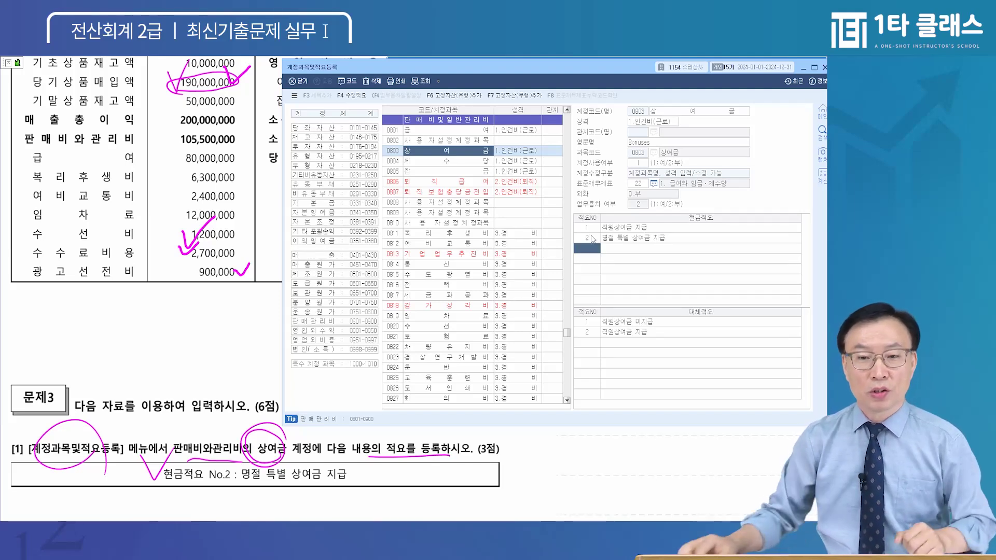
key("Escape")
- Go to 문제3 [2] on the problem sheet and mark the 거래처별 초기이월 채권과 채무잔액 wording, the 추가입력·정정·삭제 instruction, 외상매출금 and 지급어음
left_click(328, 336)
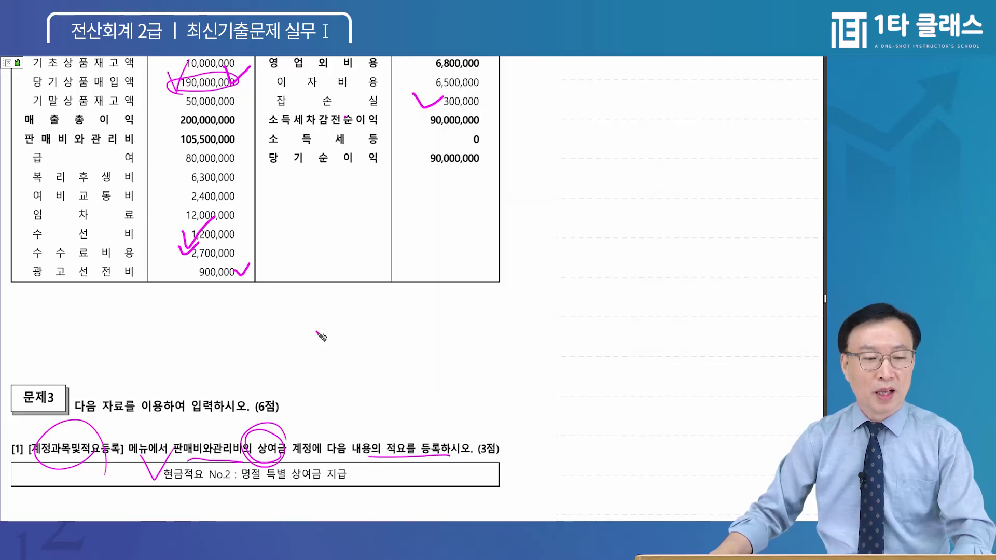
scroll(328, 335, "down", 2)
scroll(332, 305, "down", 1)
scroll(336, 310, "down", 1)
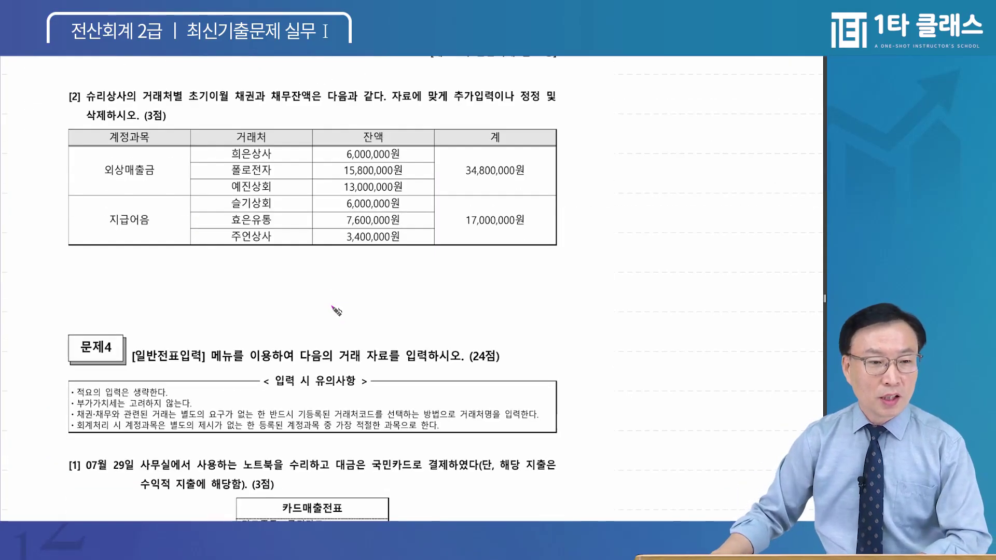
scroll(336, 310, "down", 1)
scroll(251, 181, "down", 1)
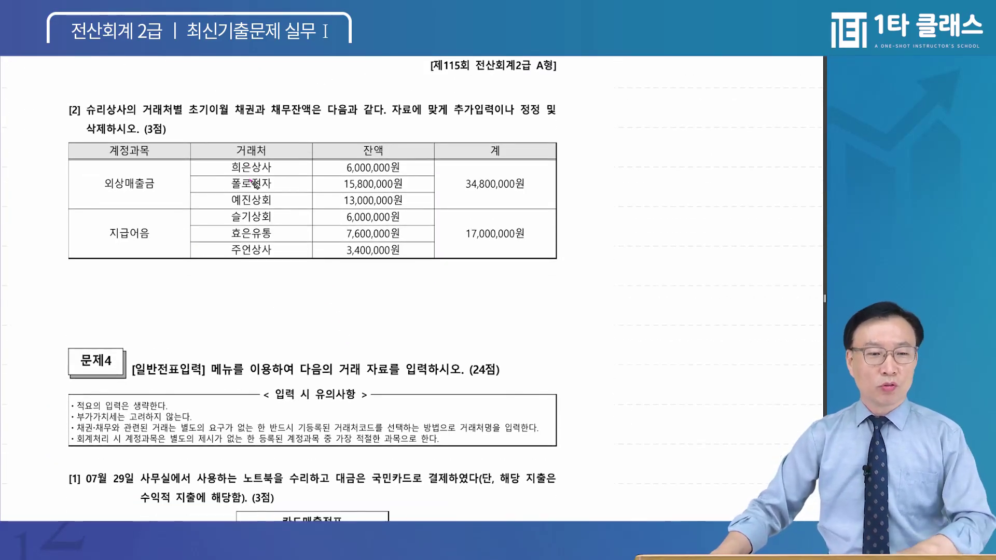
left_click_drag(265, 204, 204, 180)
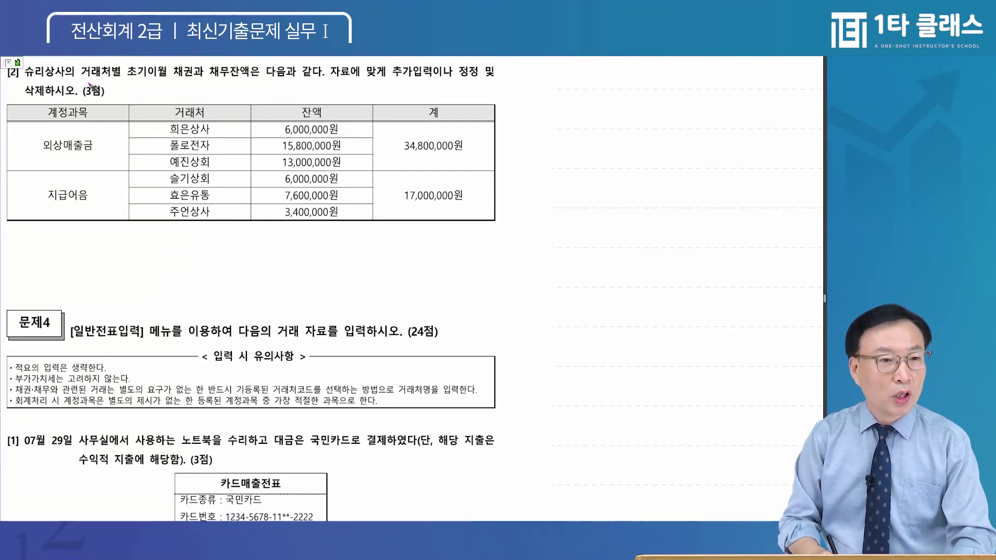
left_click_drag(88, 81, 239, 81)
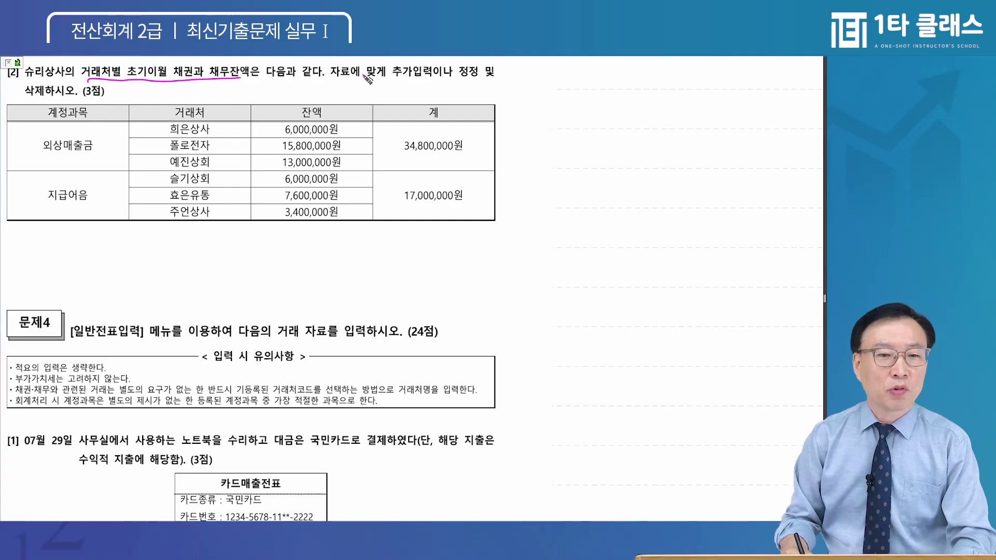
left_click_drag(371, 78, 490, 82)
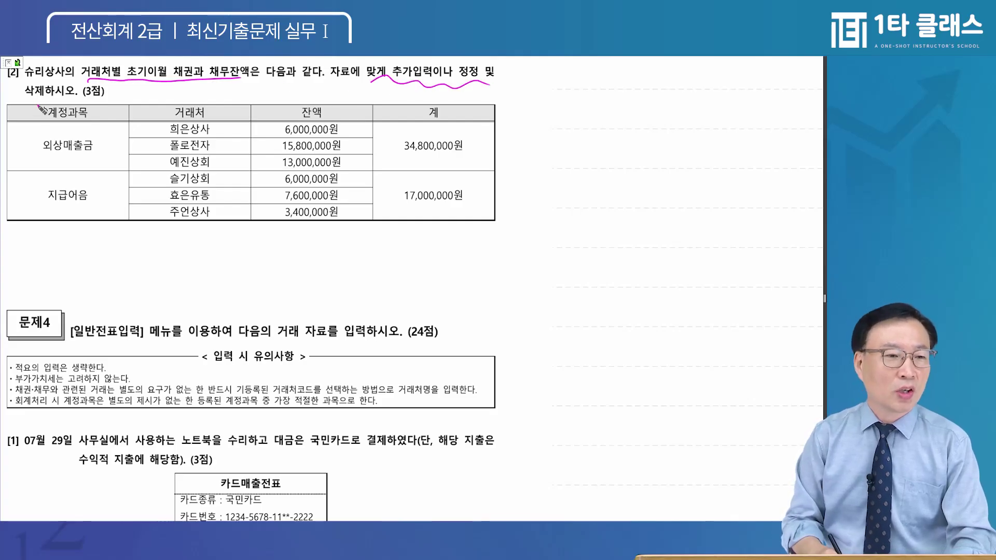
left_click_drag(24, 106, 63, 102)
mouse_move(101, 165)
left_mouse_down()
mouse_move(62, 119)
mouse_move(65, 218)
mouse_move(48, 179)
left_mouse_up()
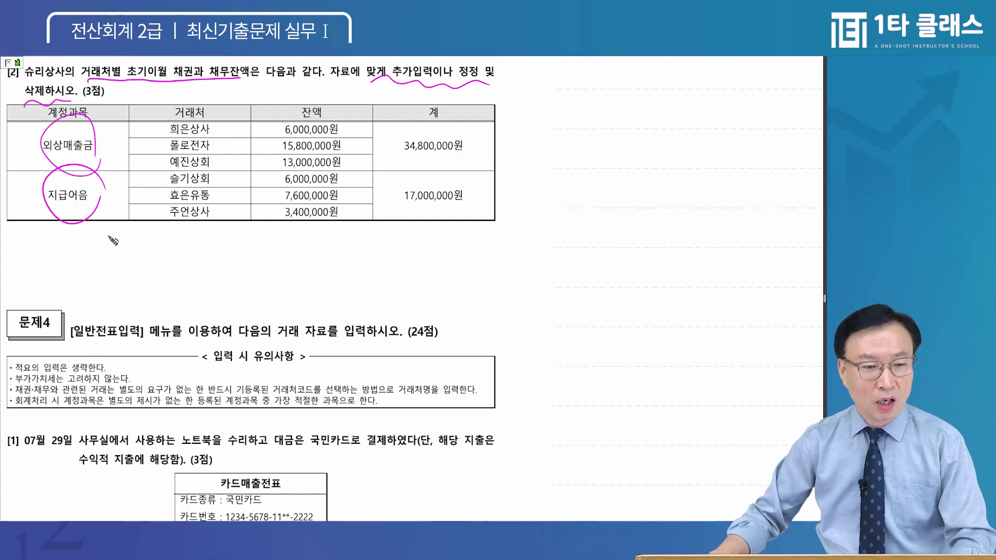
- Switch to the accounting program, open 거래처별초기이월 and place its window below the problem sheet's balance table
key("alt+Tab")
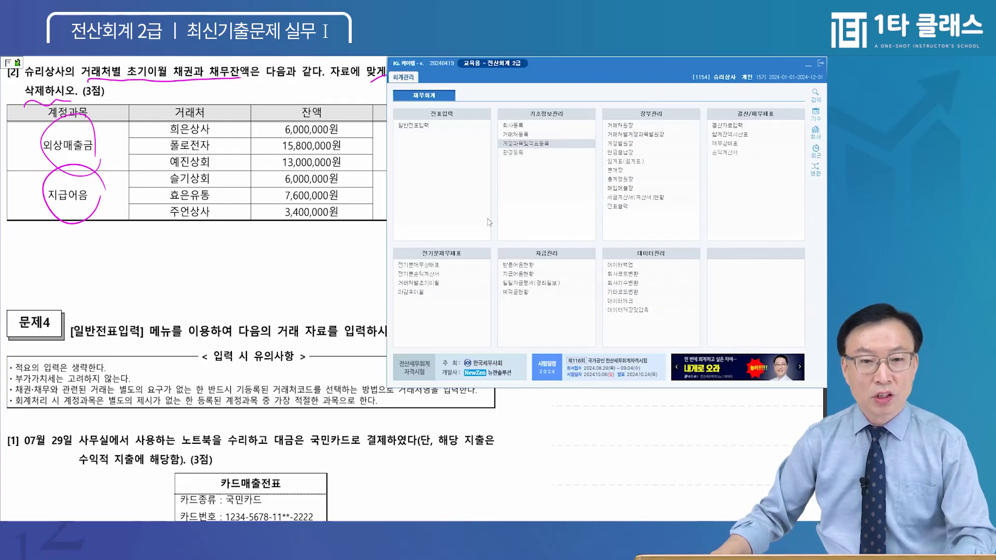
left_click(420, 283)
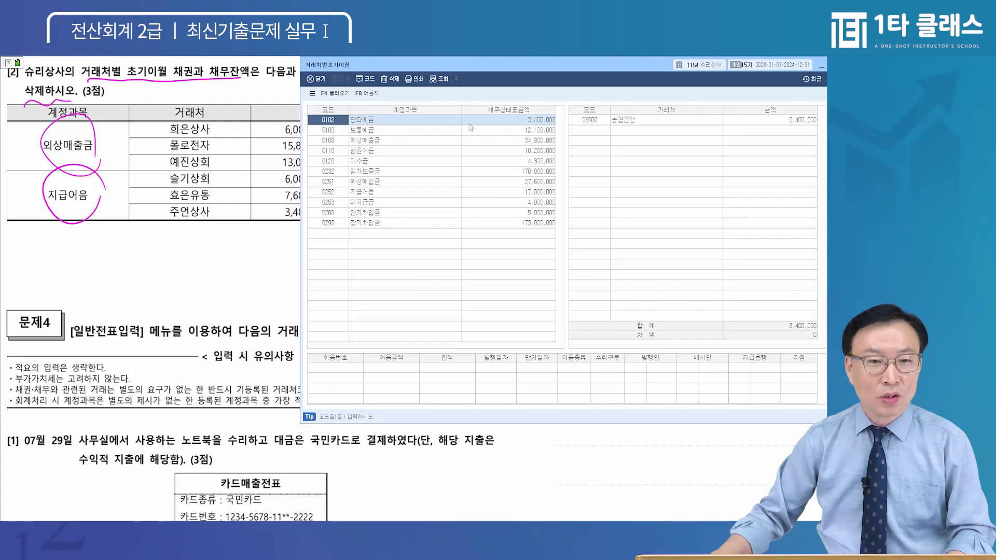
left_click_drag(490, 65, 439, 231)
left_click(189, 233)
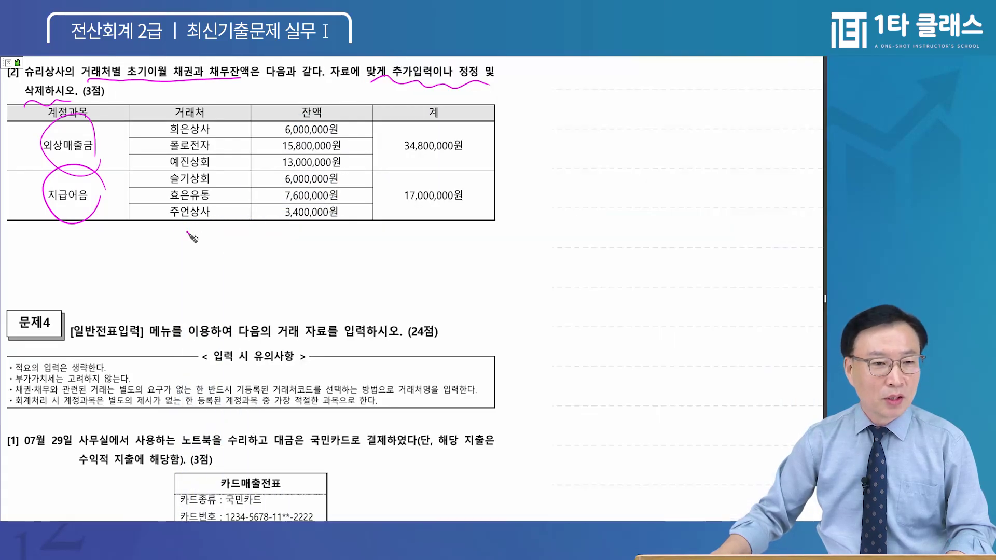
key("alt+Tab")
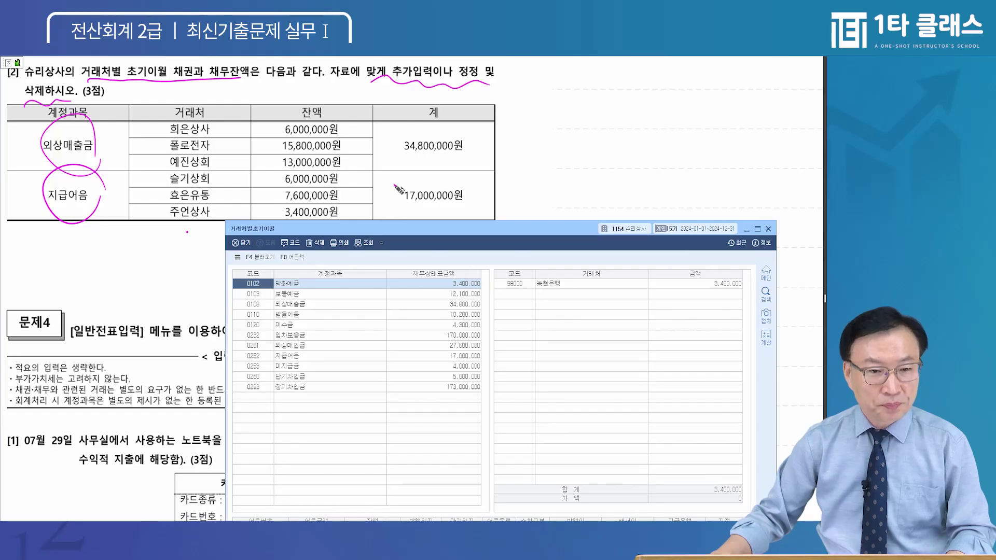
left_click_drag(415, 231, 391, 228)
scroll(248, 171, "down", 2)
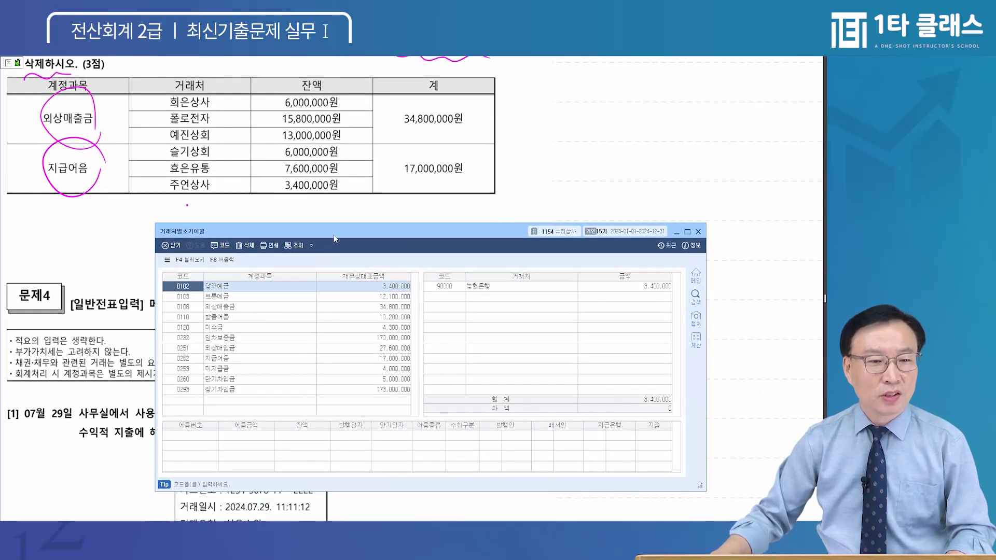
left_click_drag(328, 234, 323, 206)
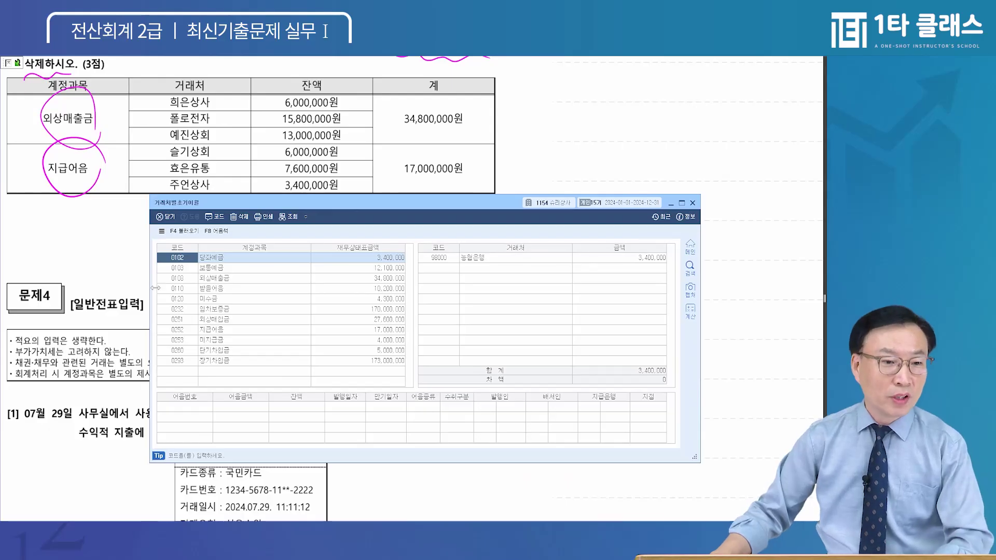
- Select 외상매출금 in 거래처별초기이월 and set the 폴로전자 balance to 15,800,000
left_click(366, 281)
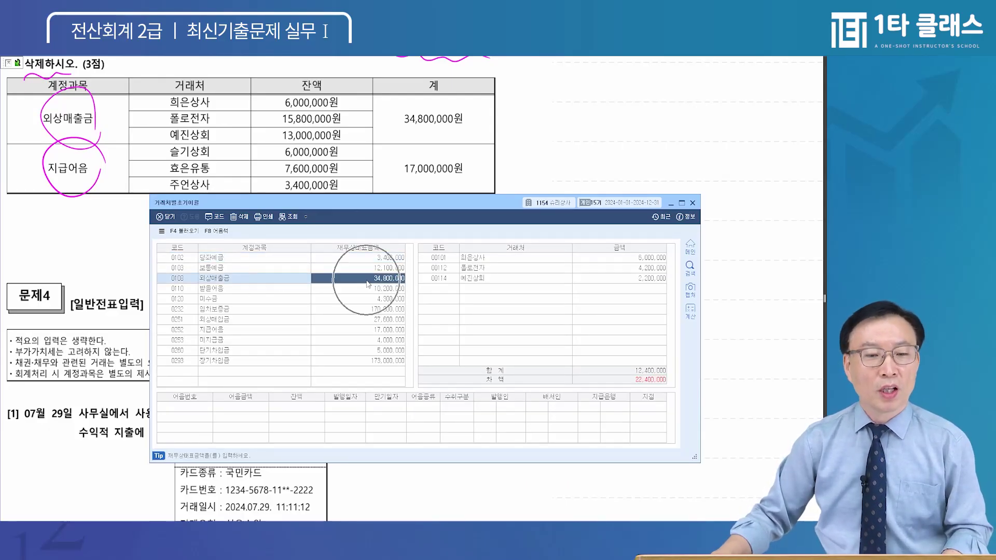
key("Return")
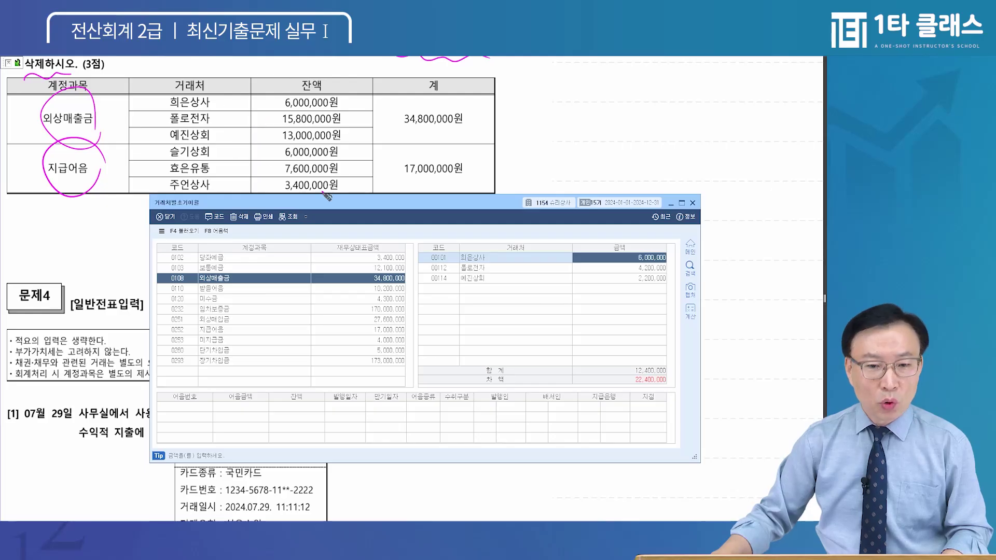
left_click(664, 268)
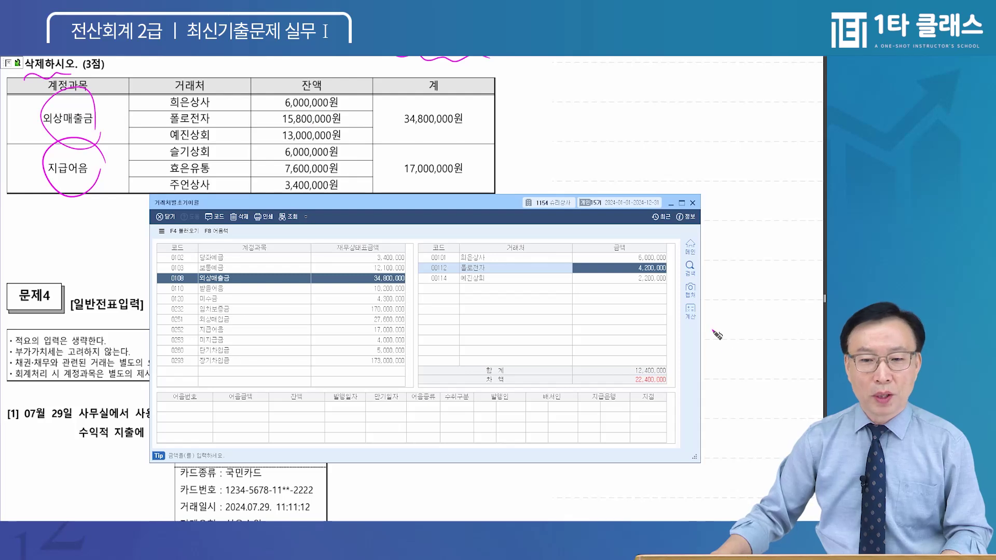
type("15,8")
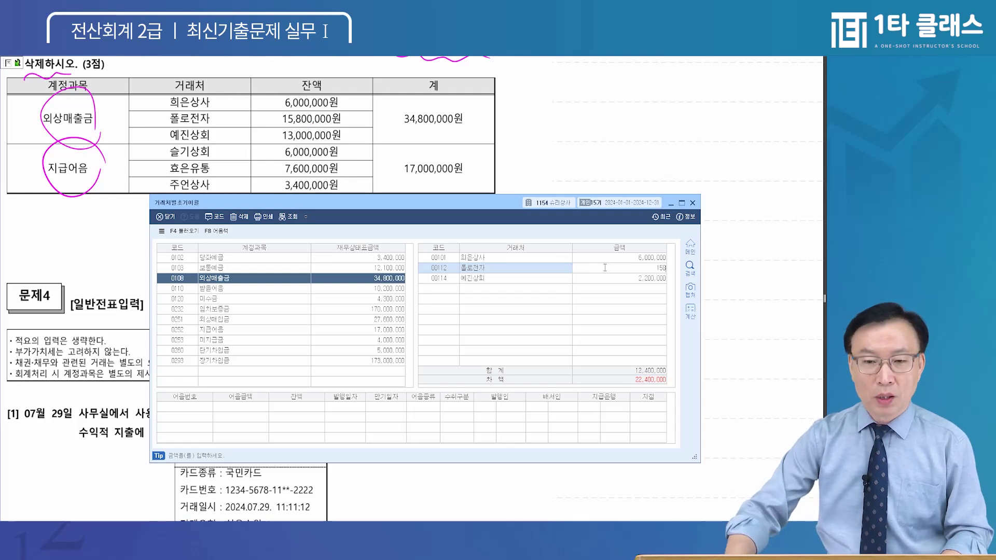
type("00,000")
key("Return")
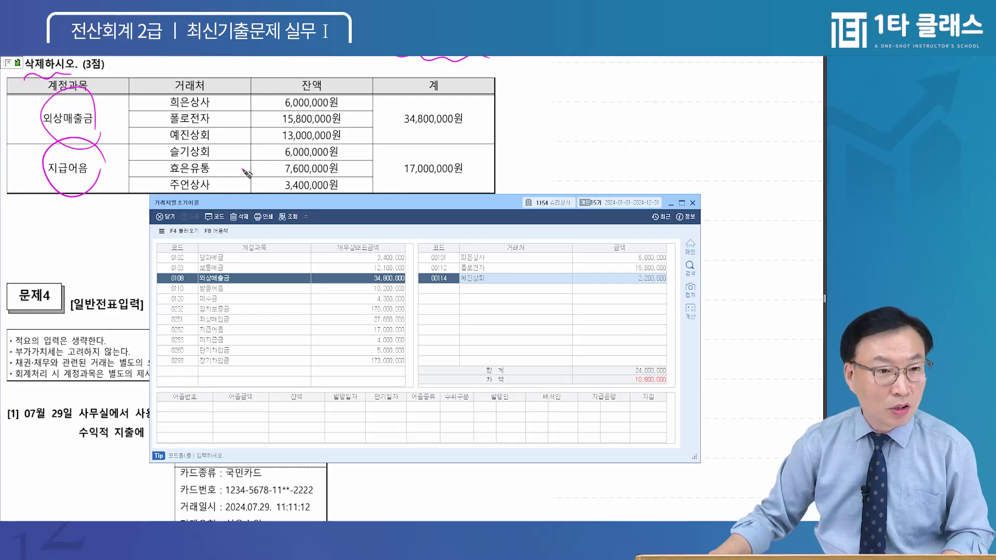
- Set the 예진상회 balance under 외상매출금 to 13,000,000
left_click(656, 280)
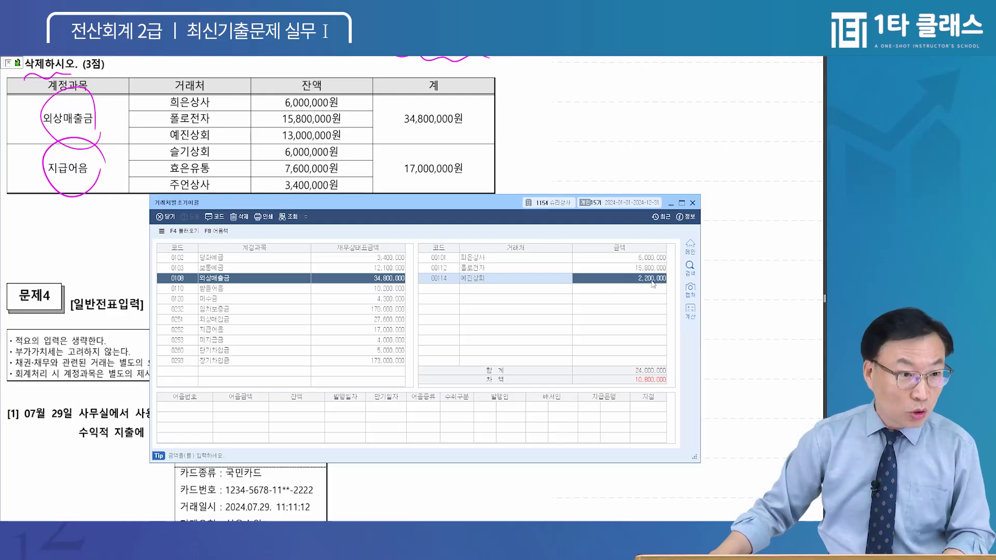
type("13000")
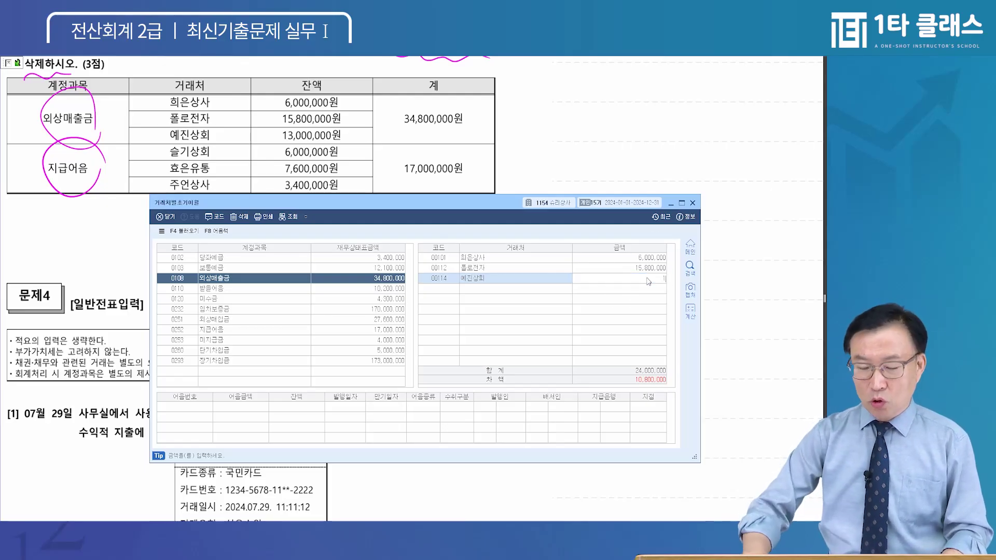
key("Return")
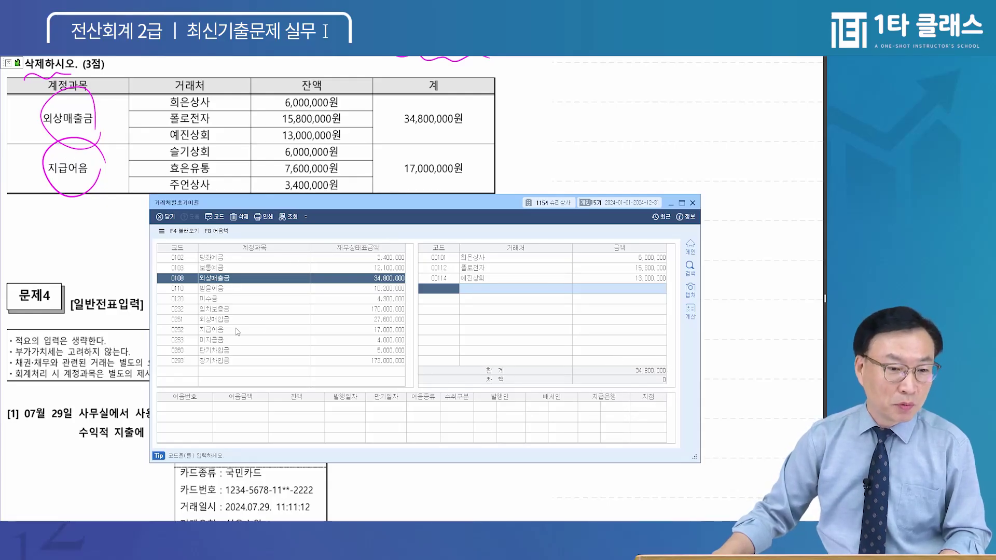
- Select 지급어음 and compare its 슬기상회 and 효은유통 balances with the problem sheet
left_click(347, 332)
left_click(355, 334)
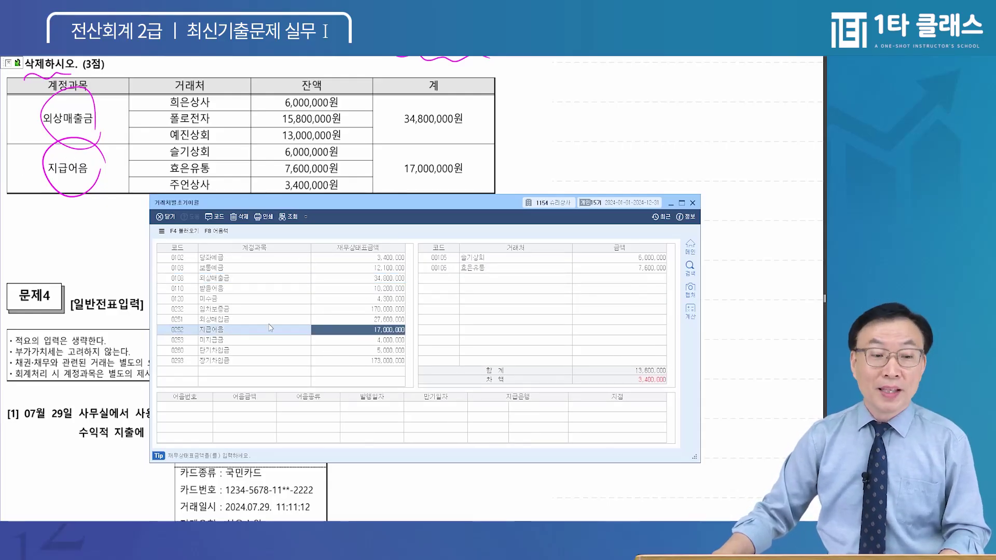
left_click(183, 372)
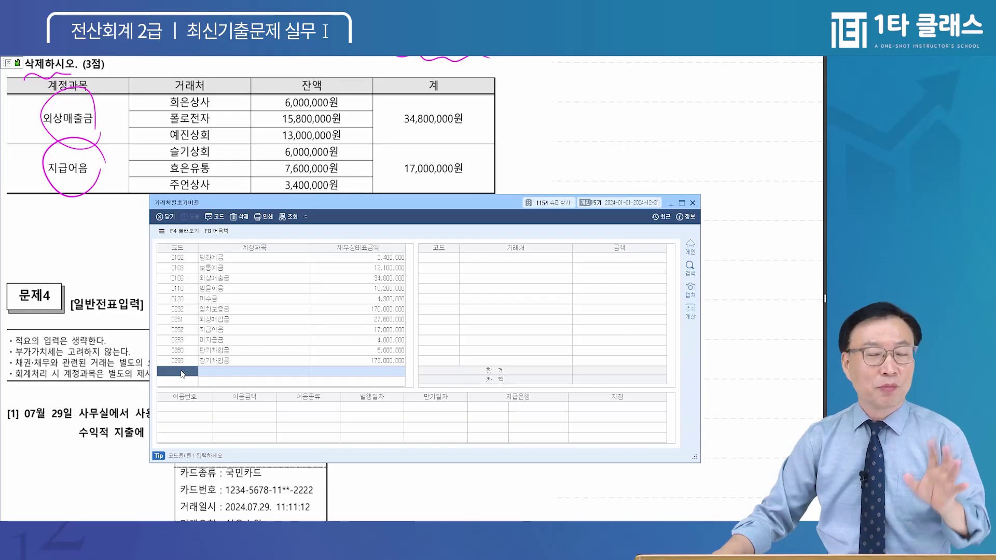
left_click(363, 330)
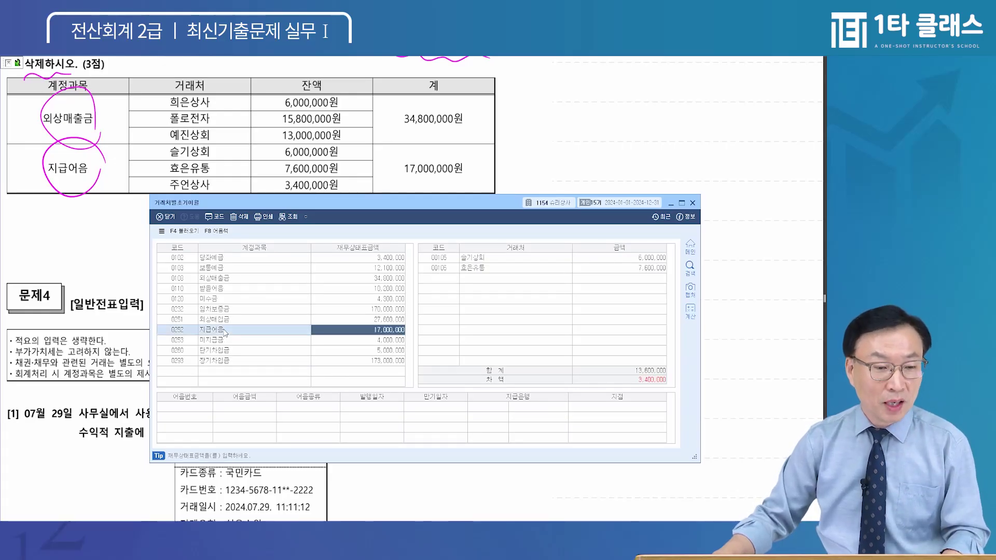
left_click(492, 258)
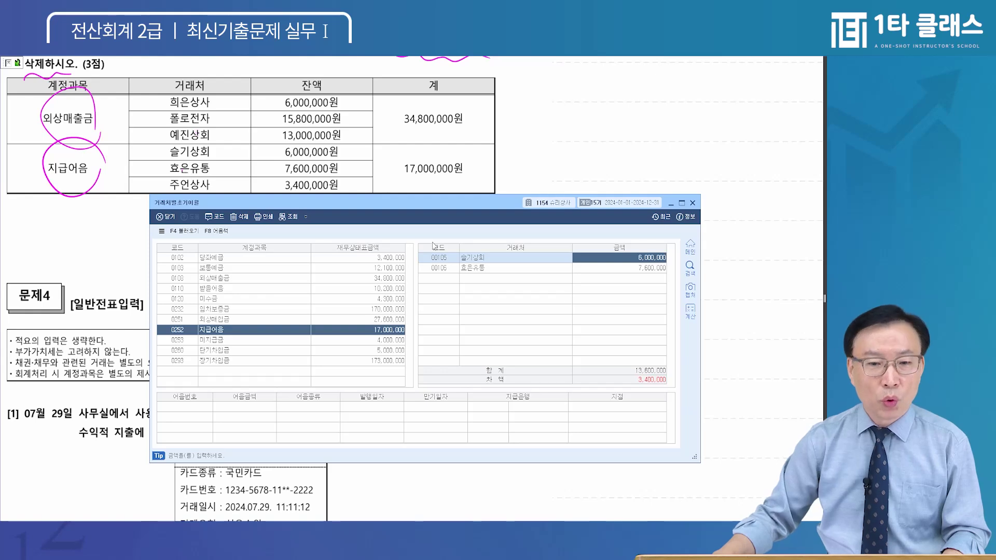
left_click(616, 269)
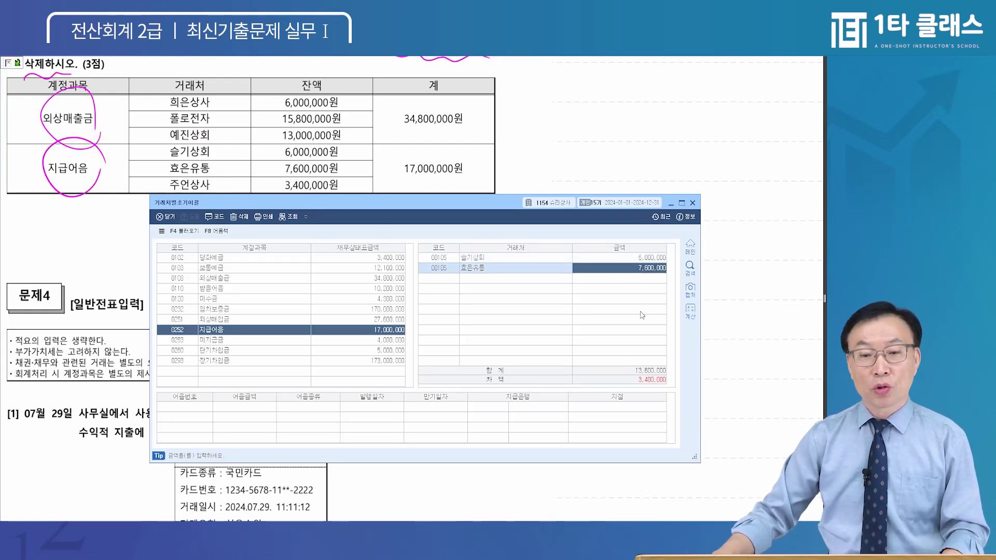
- Add 주언상사 as a new 거래처 under 지급어음 with a balance of 3,400,000
key("Return")
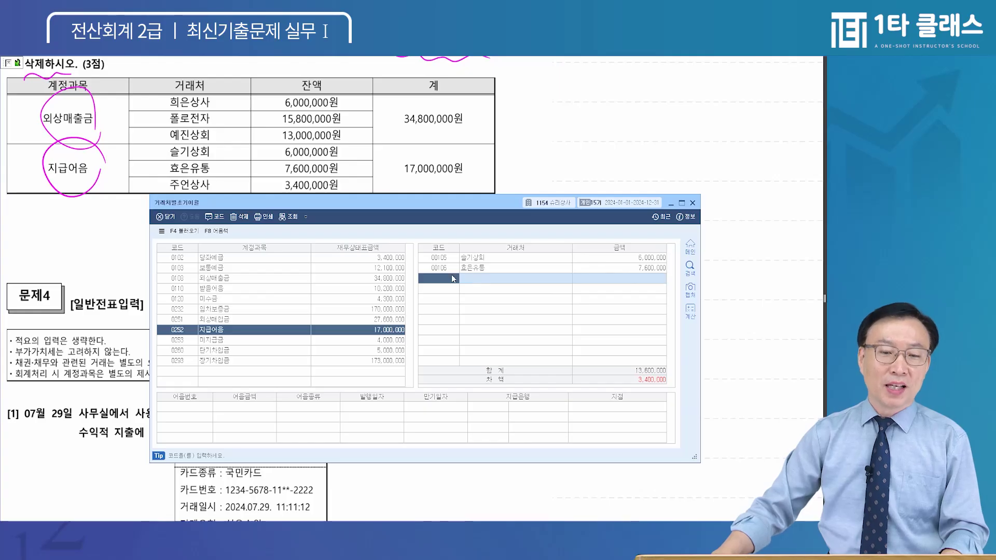
key("F2")
type("주어")
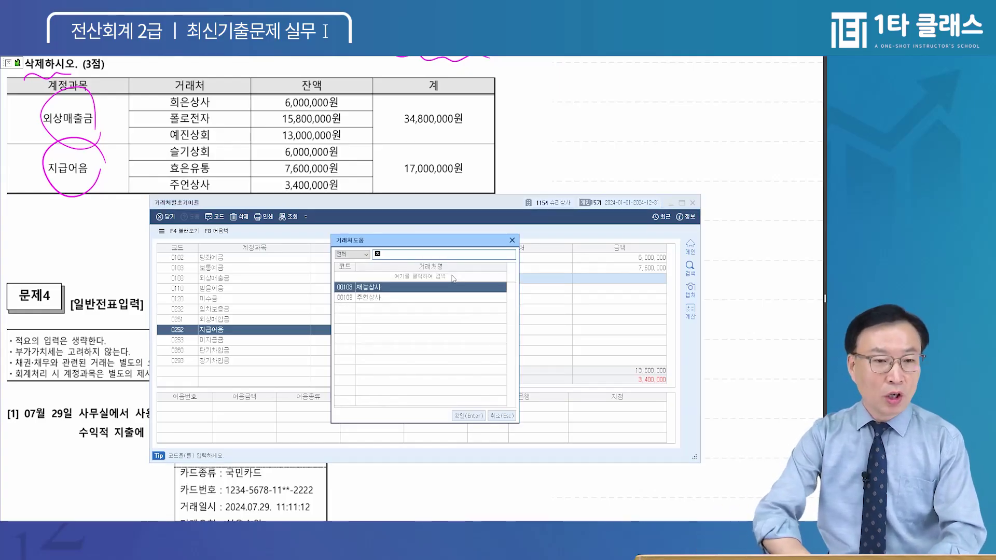
type("ㄴ")
key("Return")
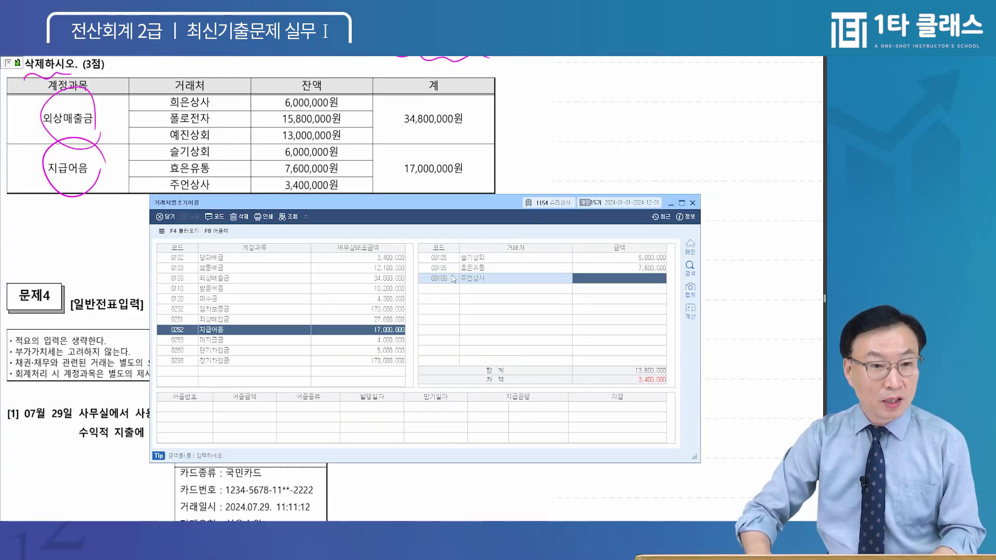
type("3400")
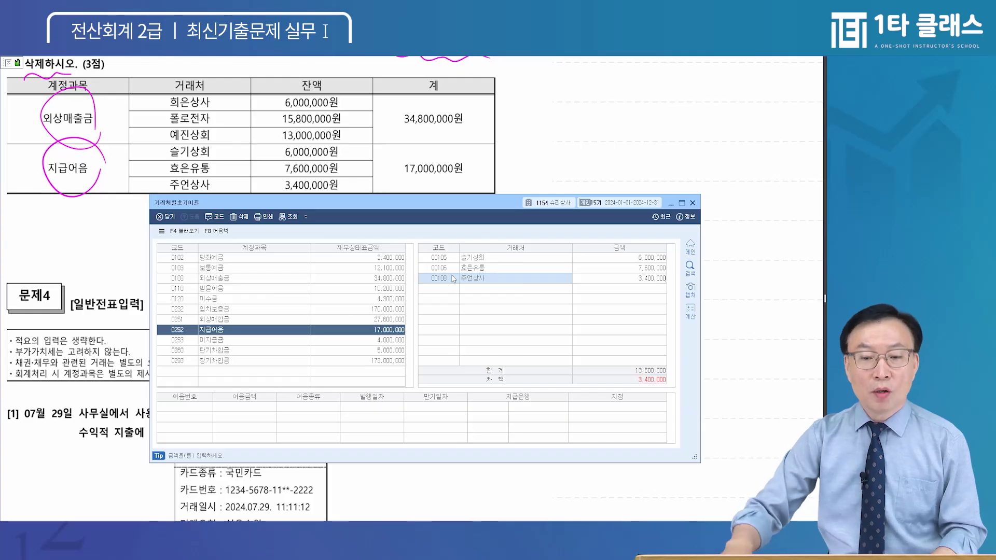
key("Return")
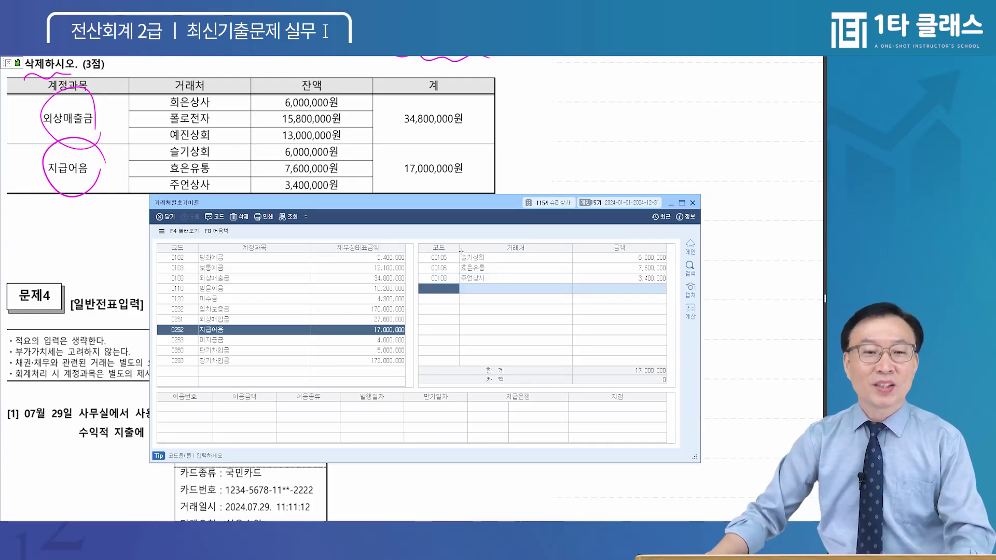
- Close 거래처별초기이월 and go to 문제4 on the problem sheet
left_click_drag(452, 207, 447, 133)
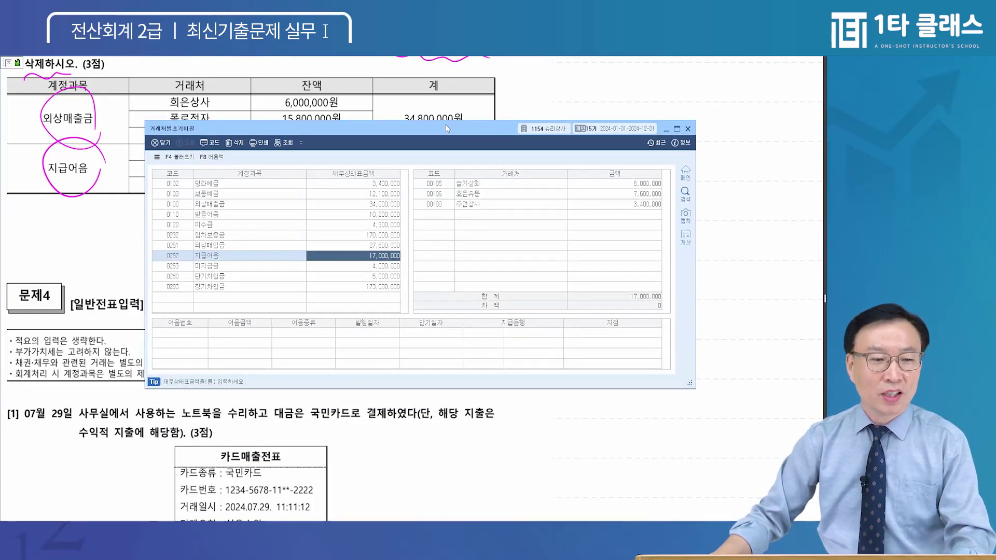
key("Escape")
scroll(267, 369, "down", 5)
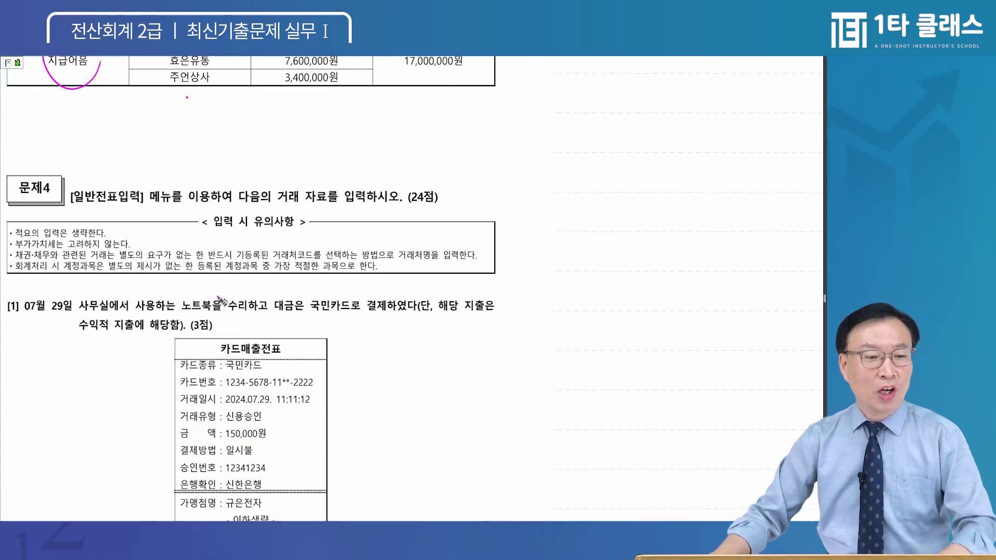
scroll(179, 149, "up", 1)
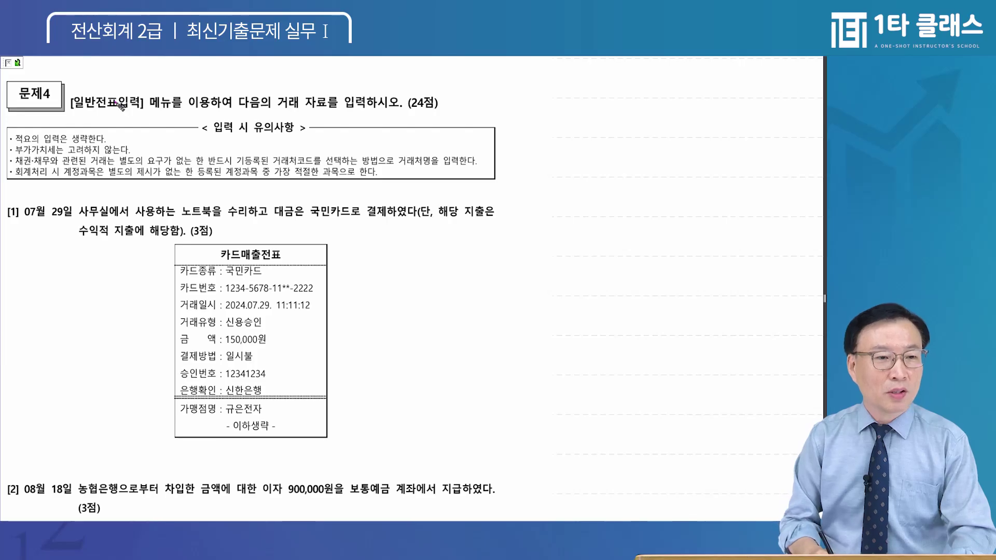
- Mark 일반전표입력, the 부가가치세 note, 채권·채무 and 거래처명 in the 문제4 instructions, adding a star beside 채권·채무
mouse_move(85, 109)
left_mouse_down()
mouse_move(123, 87)
mouse_move(89, 104)
left_mouse_up()
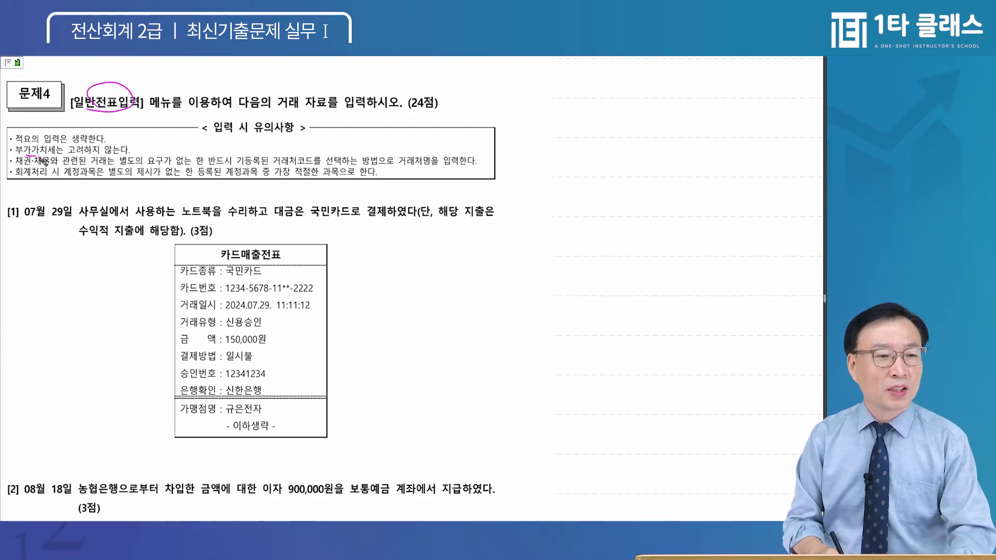
left_click_drag(42, 158, 99, 157)
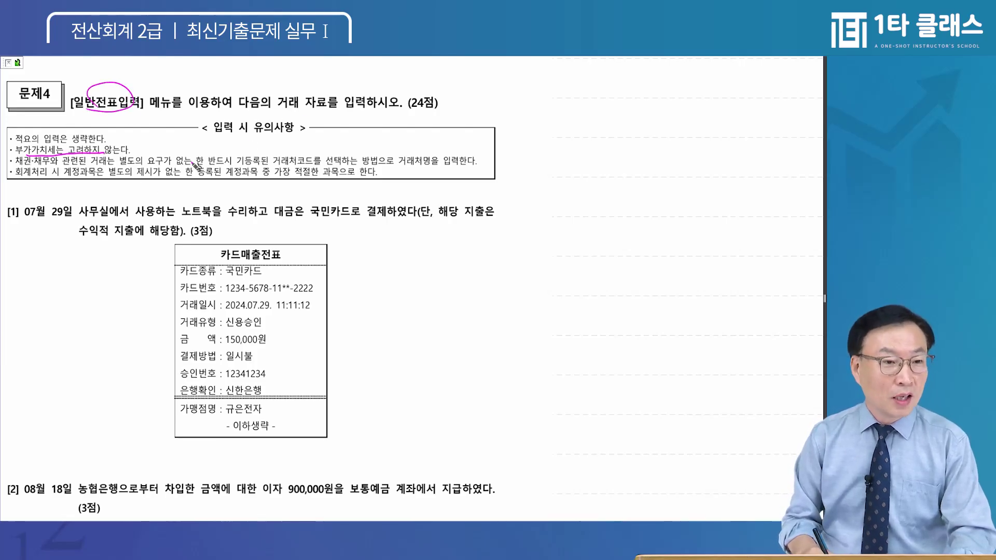
left_click_drag(55, 169, 52, 172)
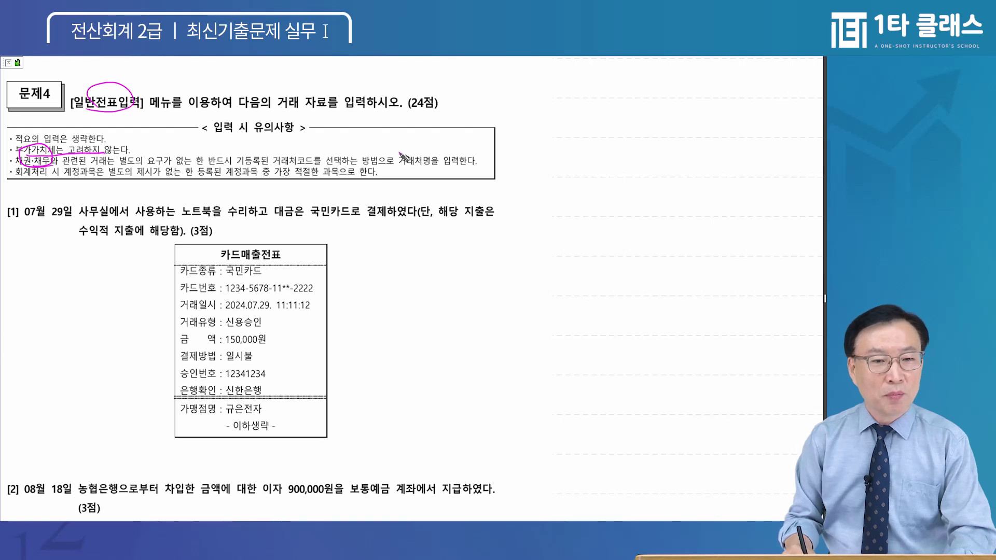
mouse_move(401, 153)
left_mouse_down()
mouse_move(436, 150)
mouse_move(425, 183)
left_mouse_up()
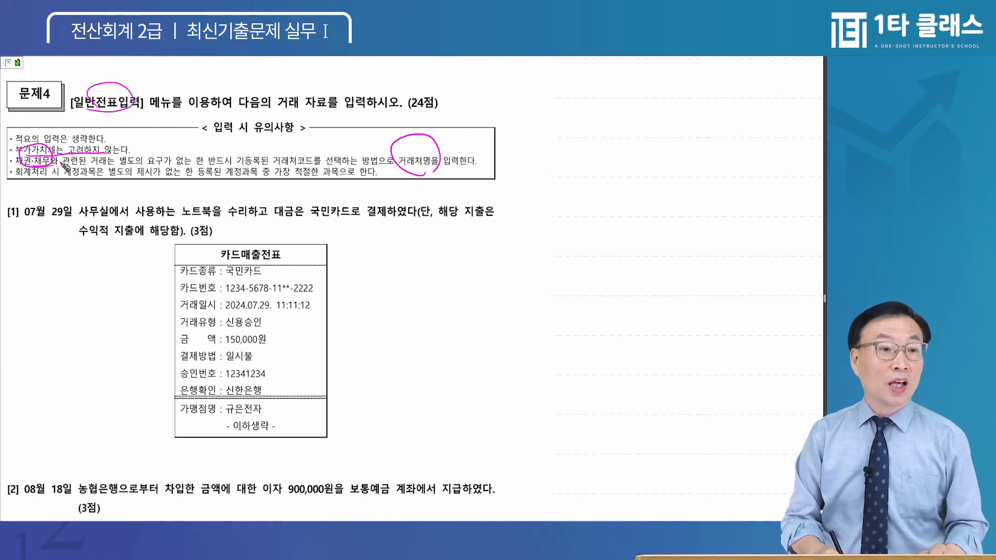
mouse_move(23, 156)
left_mouse_down()
mouse_move(58, 156)
mouse_move(59, 133)
left_mouse_up()
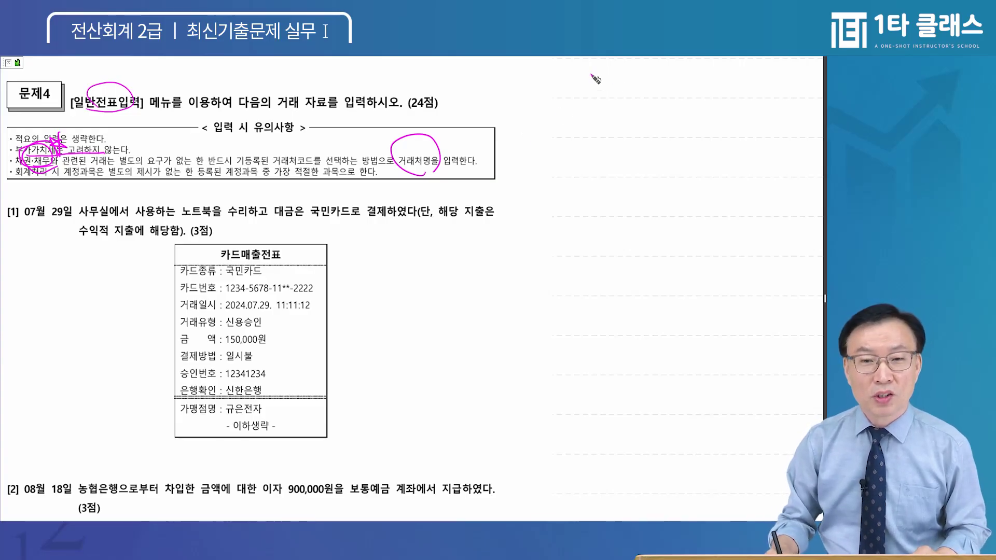
- Draw a T-account frame in the blank note area beside the 문제4 instructions
left_click_drag(536, 58, 763, 69)
left_click_drag(650, 66, 650, 196)
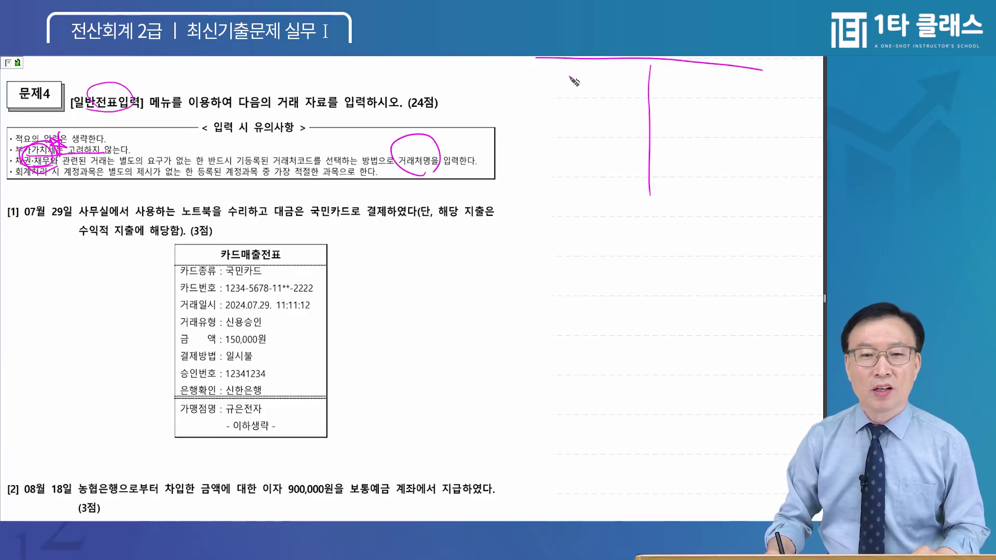
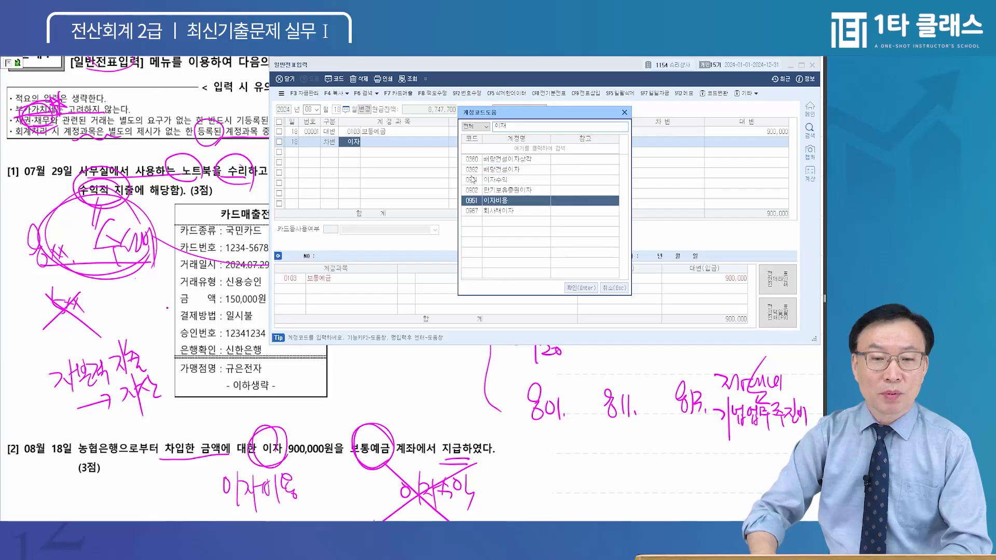
- Choose 이자비용 (0951) as the debit account for 900,000 in the August 18 voucher
key("Return")
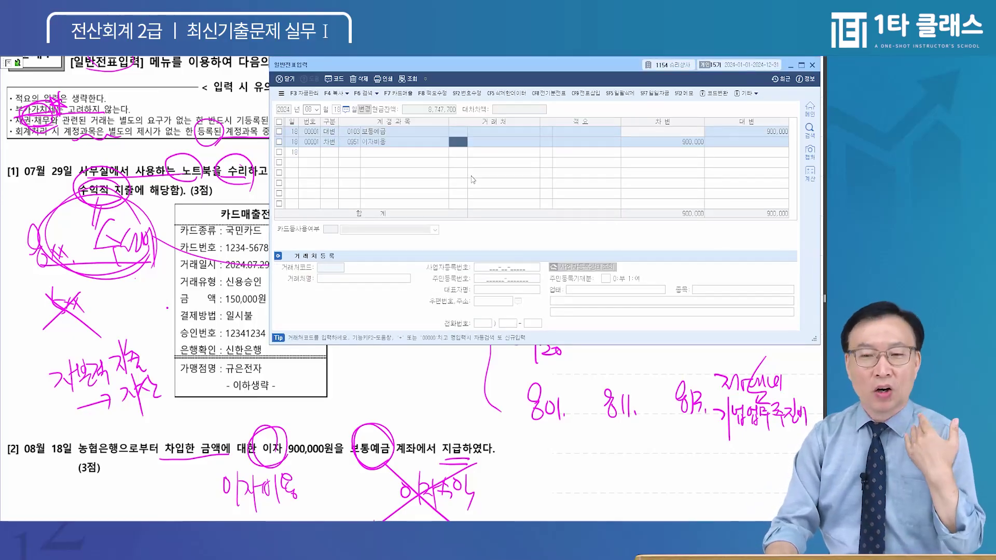
key("shift+Tab")
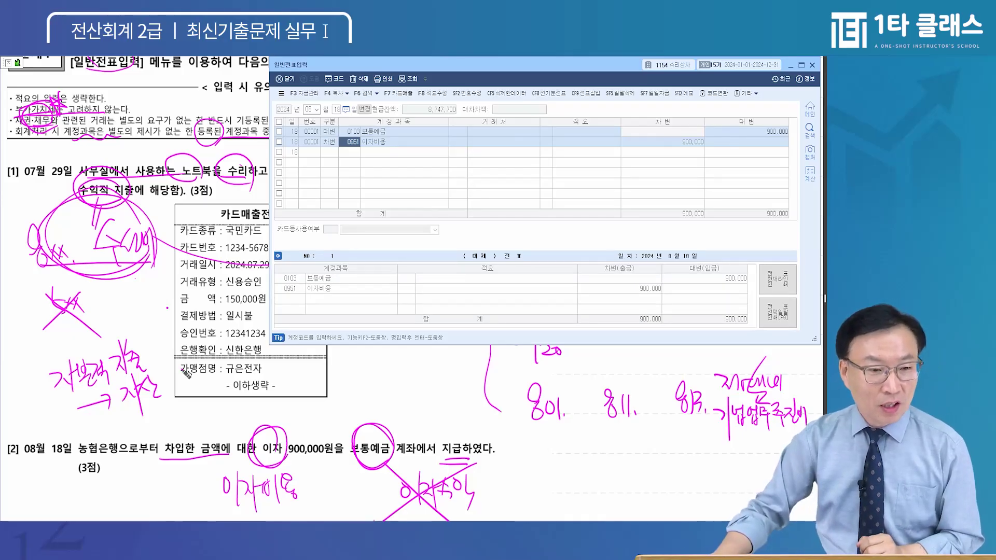
- Switch back to the problem sheet and go to 문제4 [3], the 08월 31일 transaction
scroll(22, 447, "down", 1)
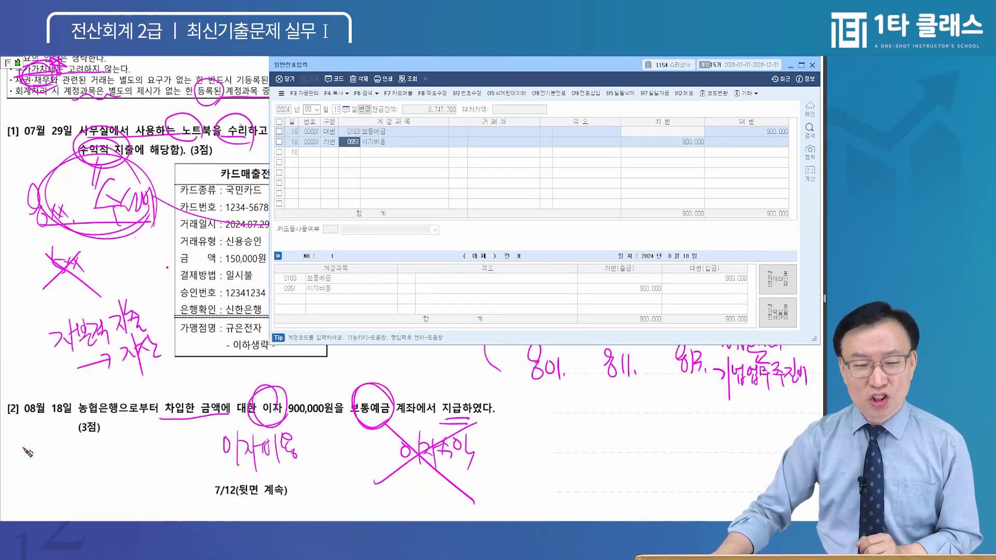
left_click(16, 419)
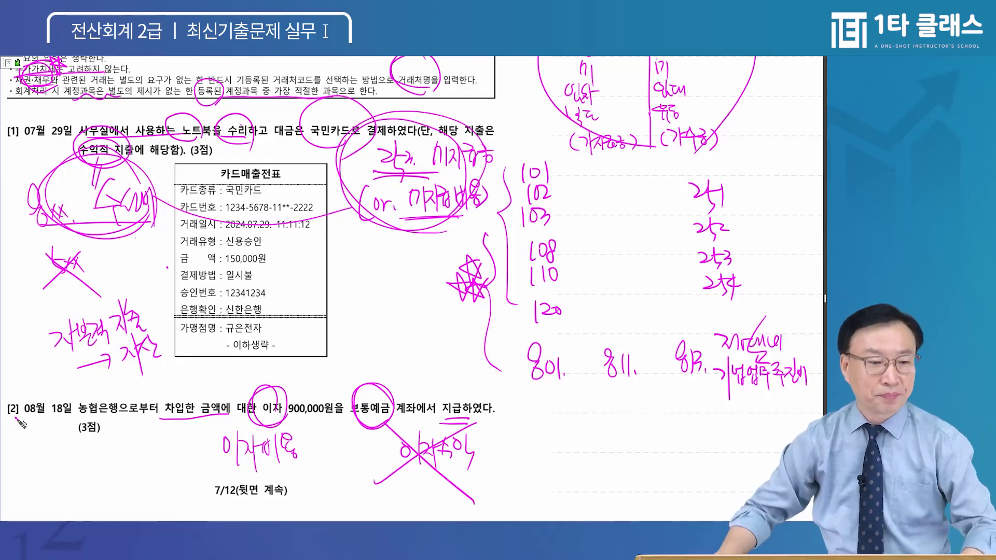
key("Escape")
scroll(148, 361, "down", 5)
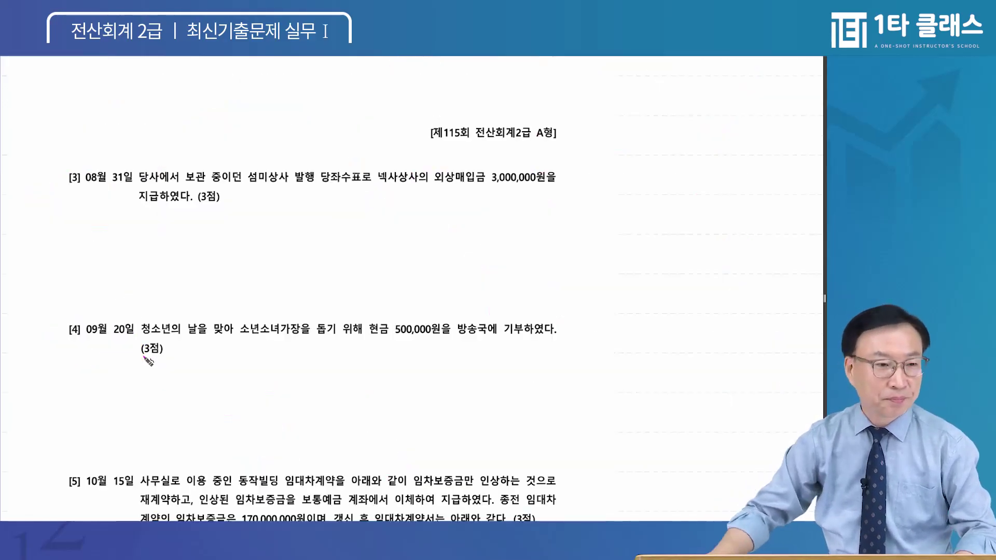
- Circle 보관 중이던 and underline 섬미상사 발행 당좌수표 in the 08월 31일 transaction
left_click_drag(303, 301, 228, 303)
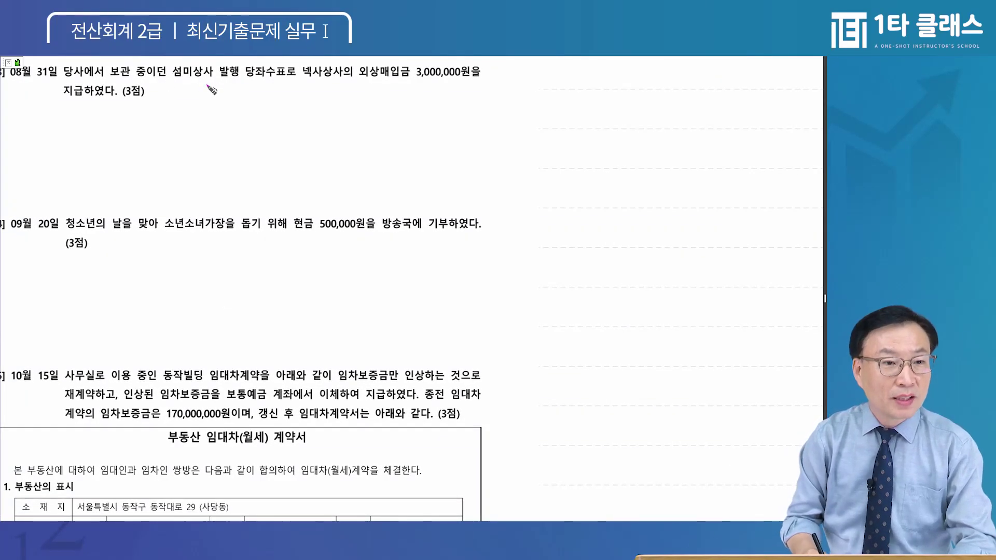
left_click_drag(175, 81, 278, 77)
left_click_drag(149, 81, 272, 82)
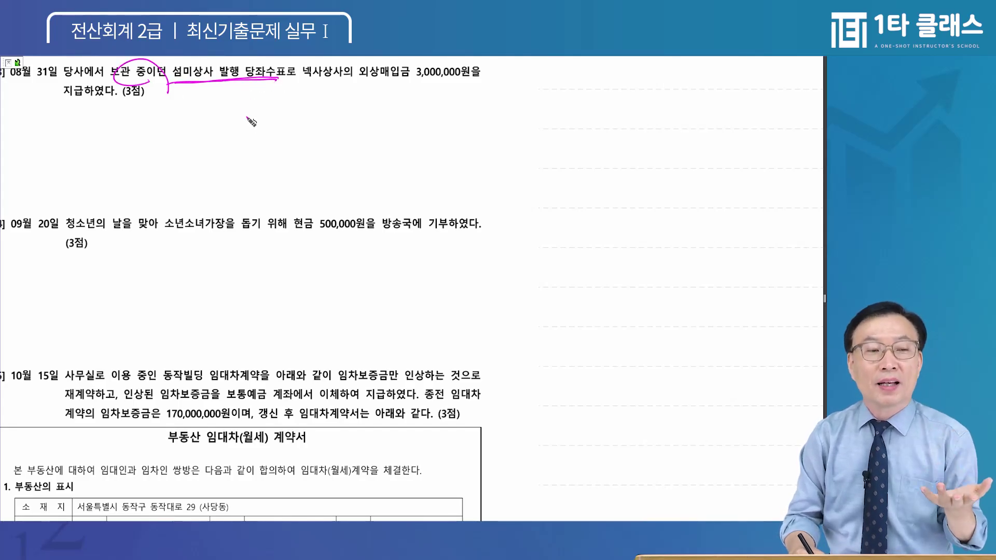
- Write "= 101." beneath the underlined 섬미상사 발행 당좌수표 in the 08월 31일 transaction
left_click_drag(190, 94, 219, 106)
left_click(223, 85)
left_click_drag(233, 87, 244, 105)
left_click_drag(248, 103, 247, 107)
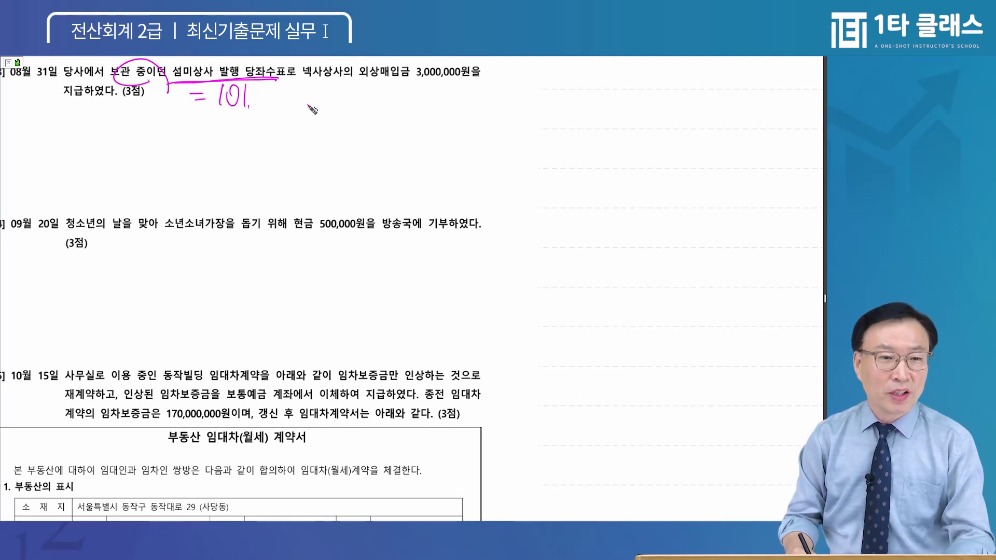
- Circle 외상매입금 and double-underline 지급 in the 08월 31일 transaction
left_click_drag(403, 67, 363, 64)
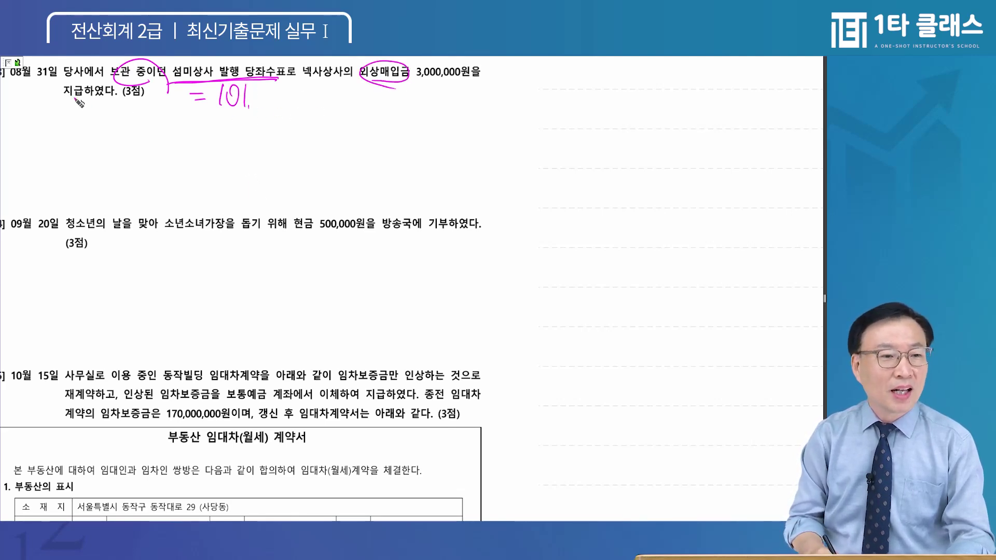
left_click_drag(66, 102, 83, 104)
left_click_drag(72, 107, 85, 109)
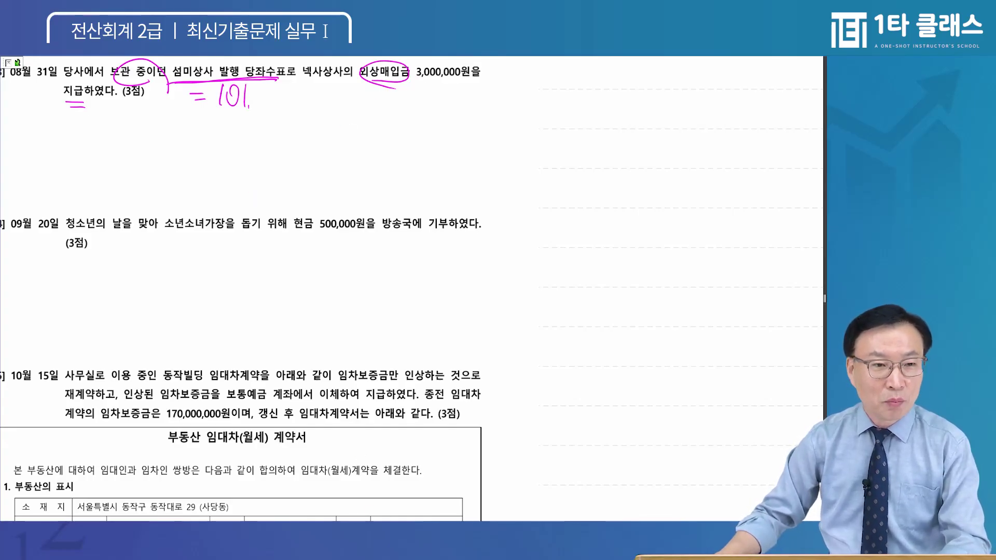
- Switch to the 일반전표입력 window, reposition it over the problem sheet and set the voucher date to August 31
key("alt+Tab")
left_click_drag(450, 63, 421, 106)
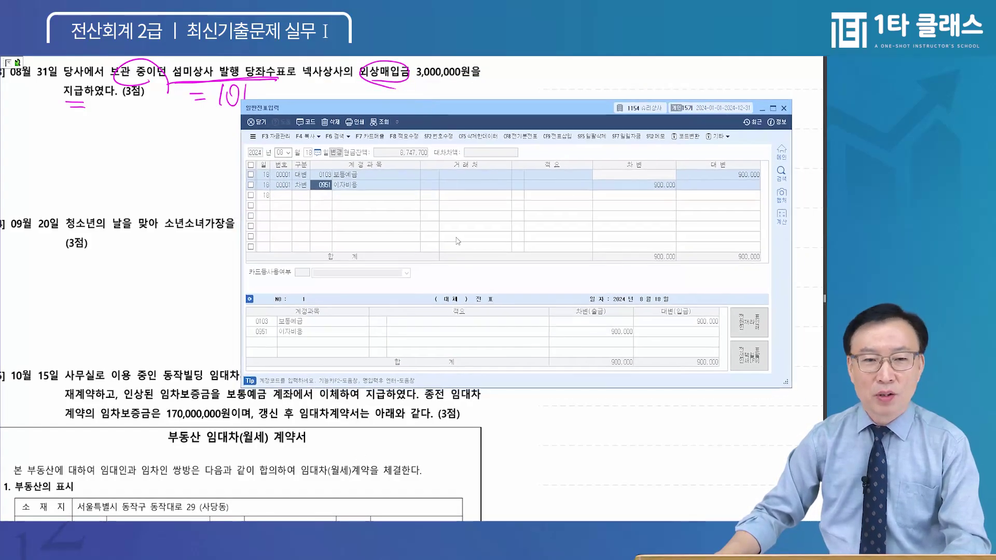
key("Escape")
type("31")
key("Return")
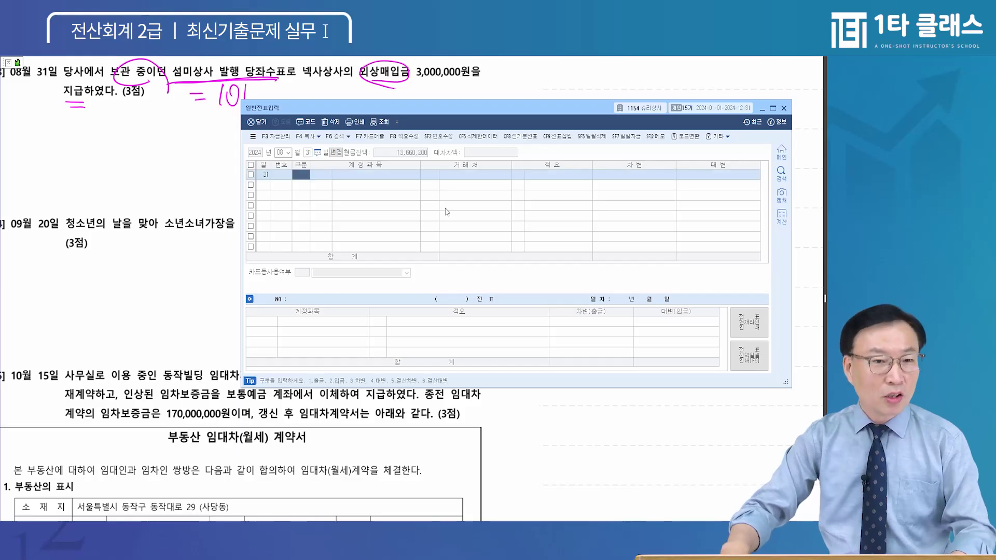
- Enter a credit line for 현금 (0101) of 3,000,000 in the August 31 voucher, without a 거래처
type("4")
key("Return")
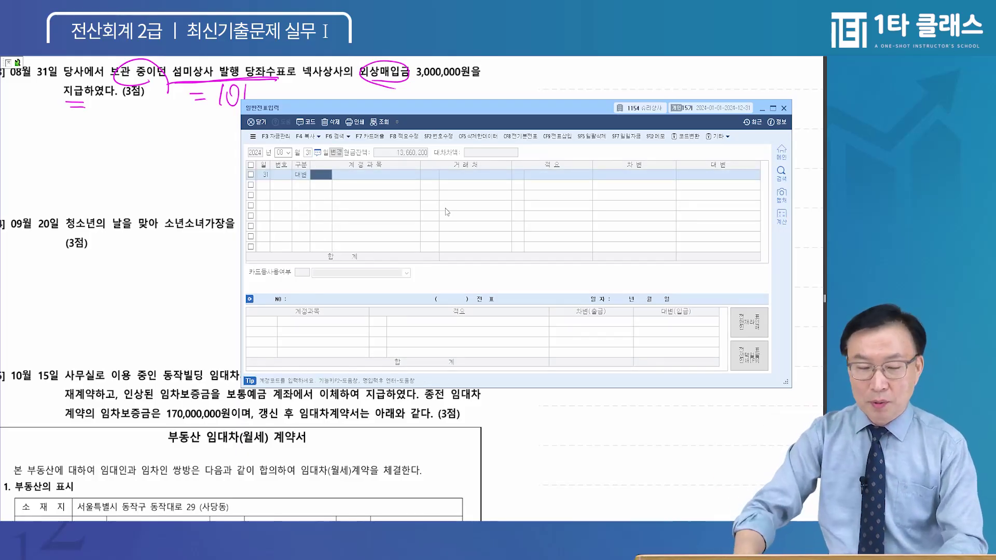
type("101")
key("Return")
key("Return")
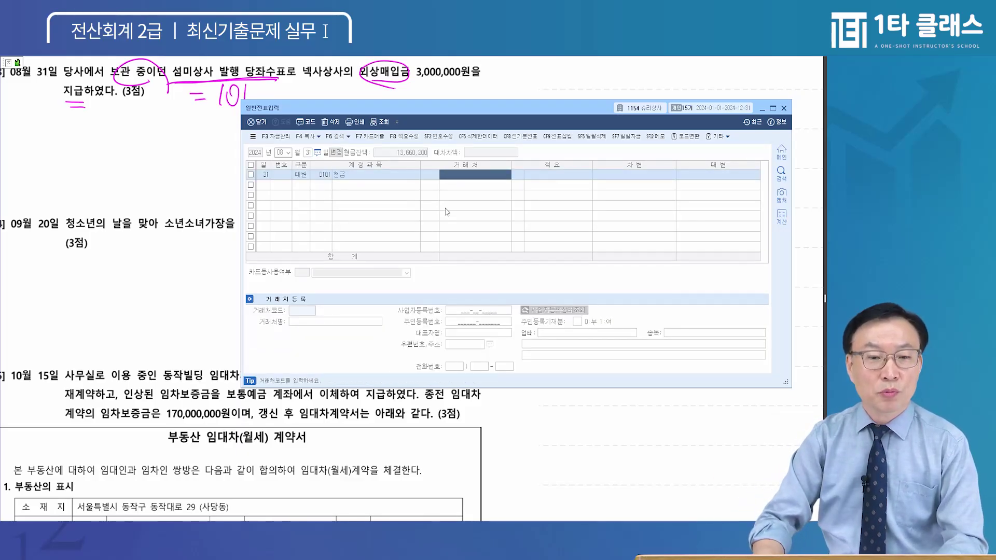
key("Return")
key("Return")
type("3000000")
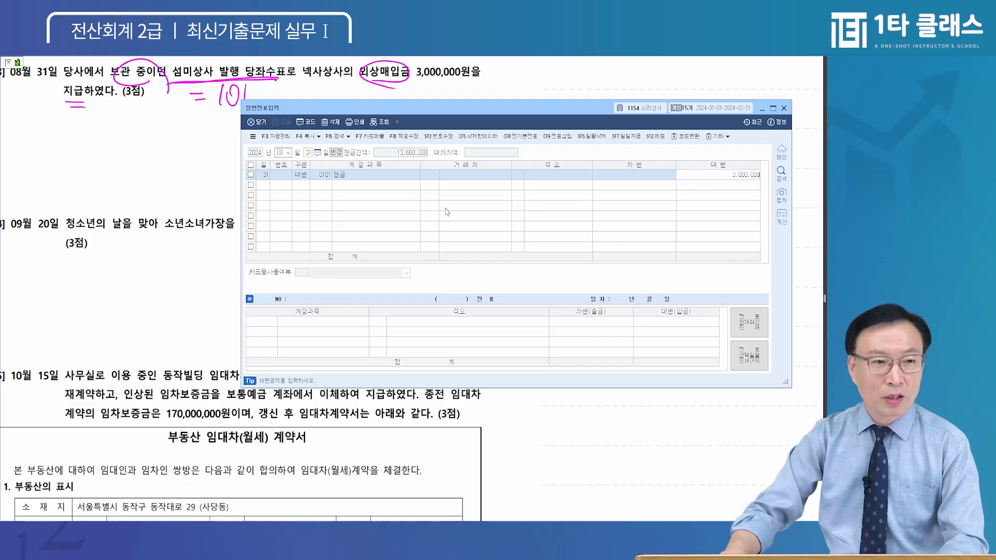
key("Return")
- Add a debit line for 외상매입금 (0251) of 3,000,000 with 넥사상사 as the 거래처
type("3")
key("Return")
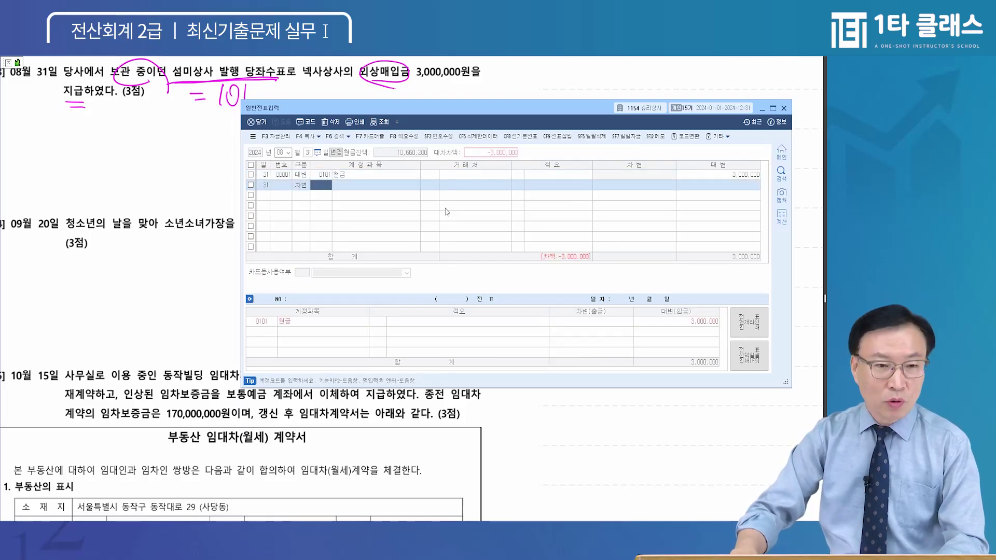
type("251")
key("Return")
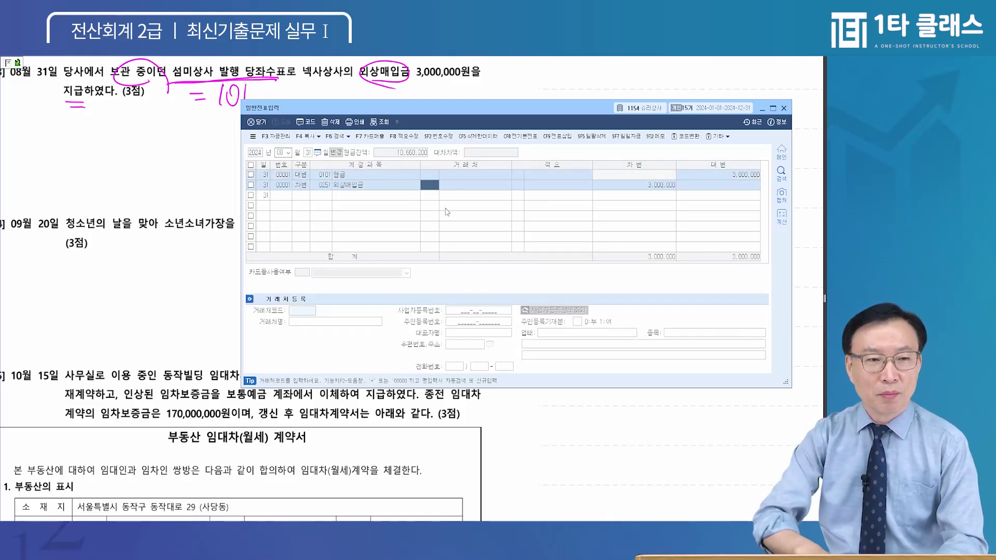
type("넥사")
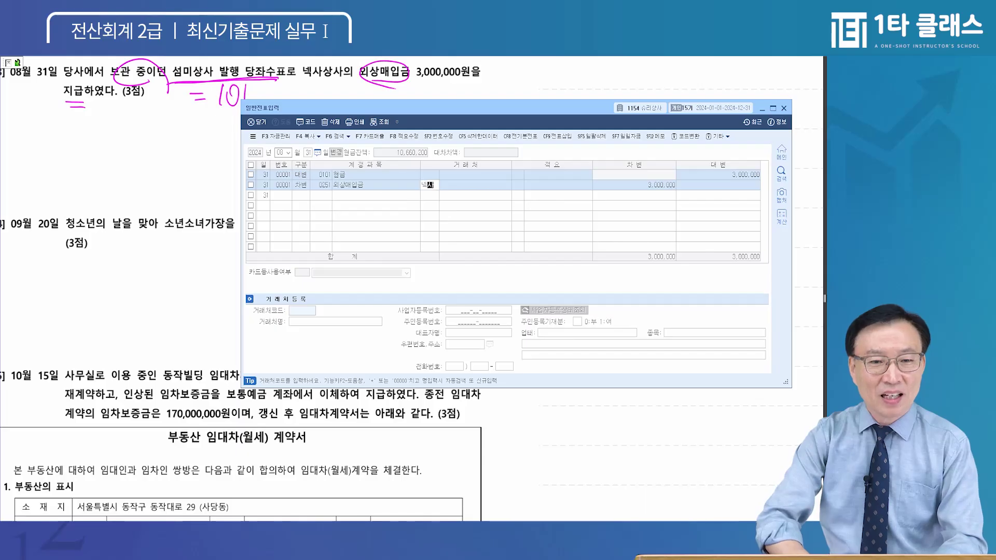
key("Return")
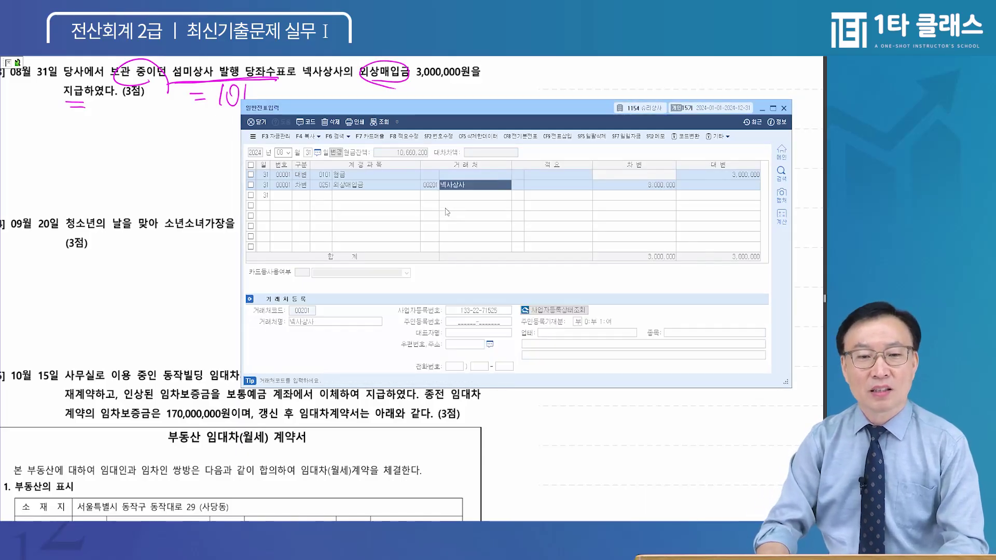
key("Return")
key("Return")
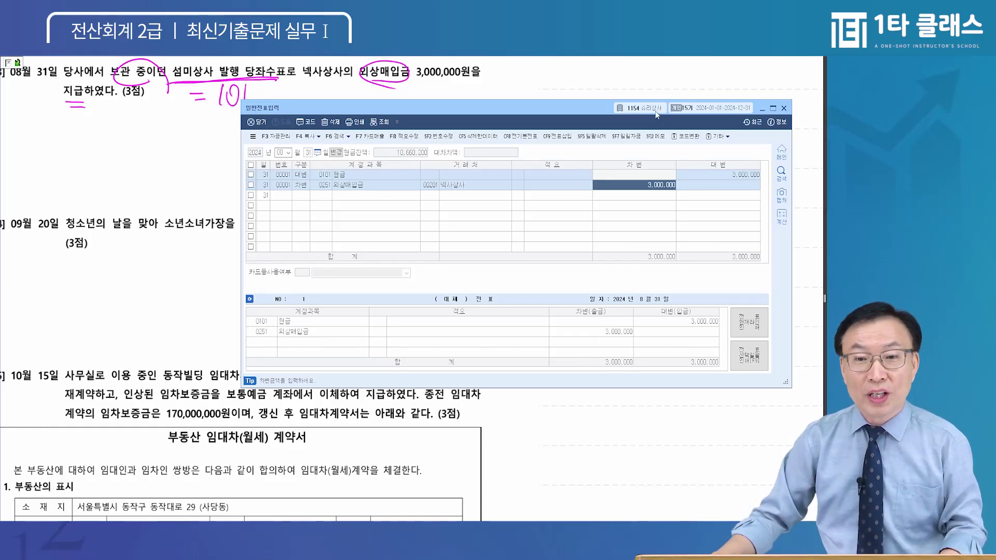
- Move the 일반전표입력 window clear of the handwritten 101 note on the problem sheet
key("ctrl")
key("ctrl")
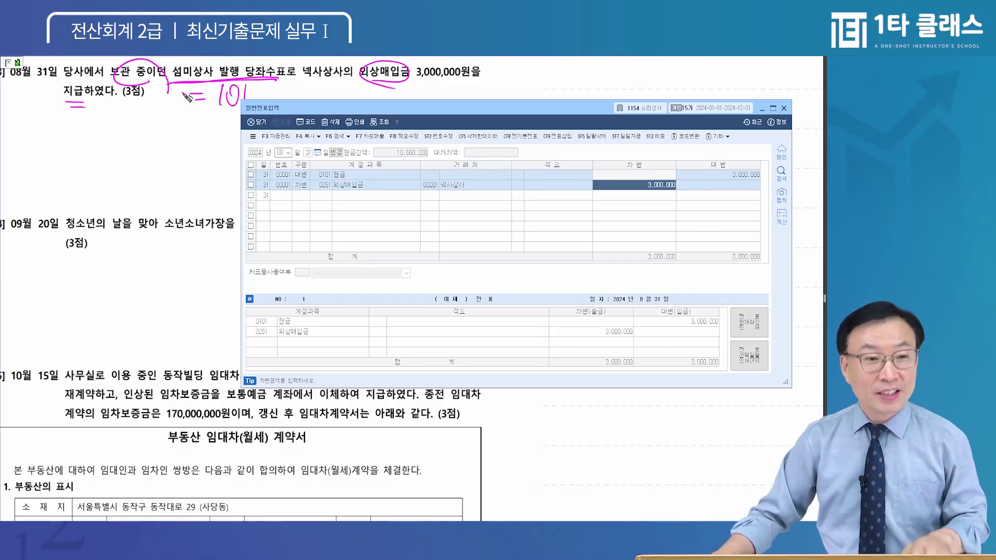
key("ctrl")
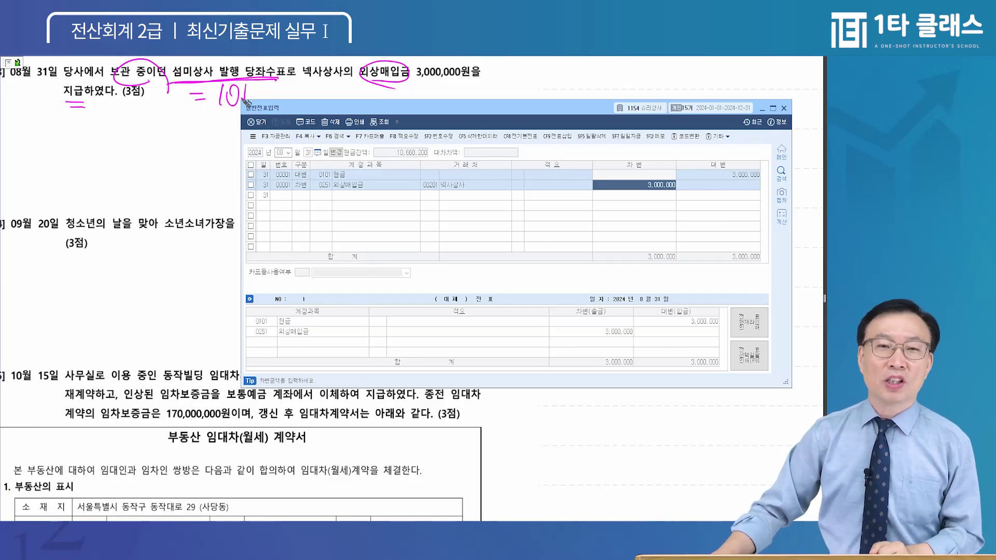
left_click_drag(386, 110, 413, 103)
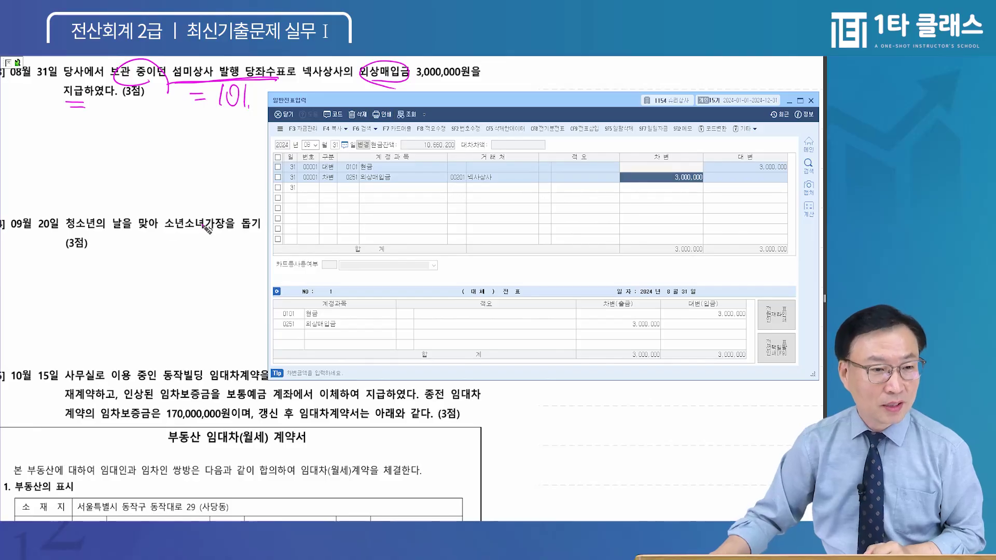
- Go to the 09월 20일 transaction on the problem sheet, underline 소년소녀가장 and circle 현금 and 기부
scroll(70, 239, "down", 1)
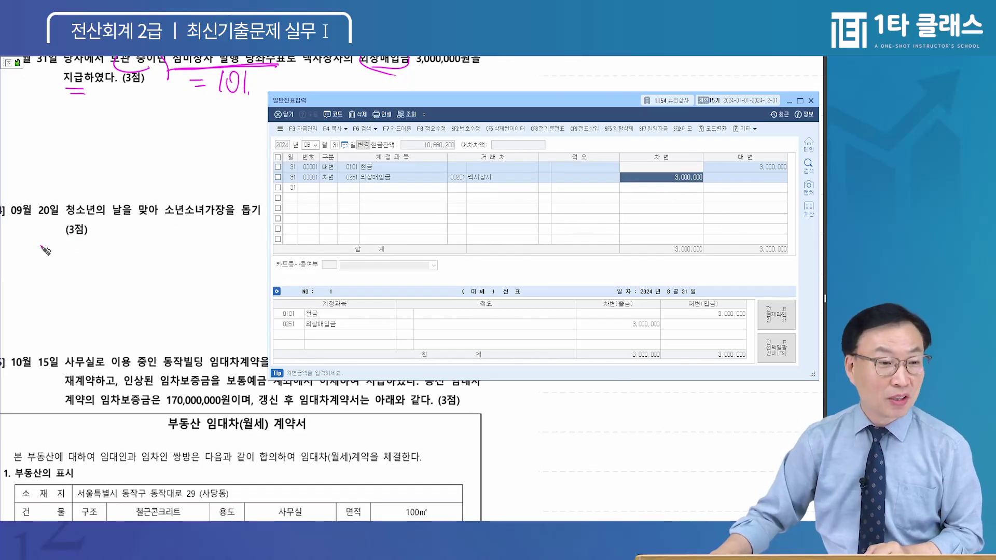
left_click(66, 240)
scroll(63, 238, "down", 6)
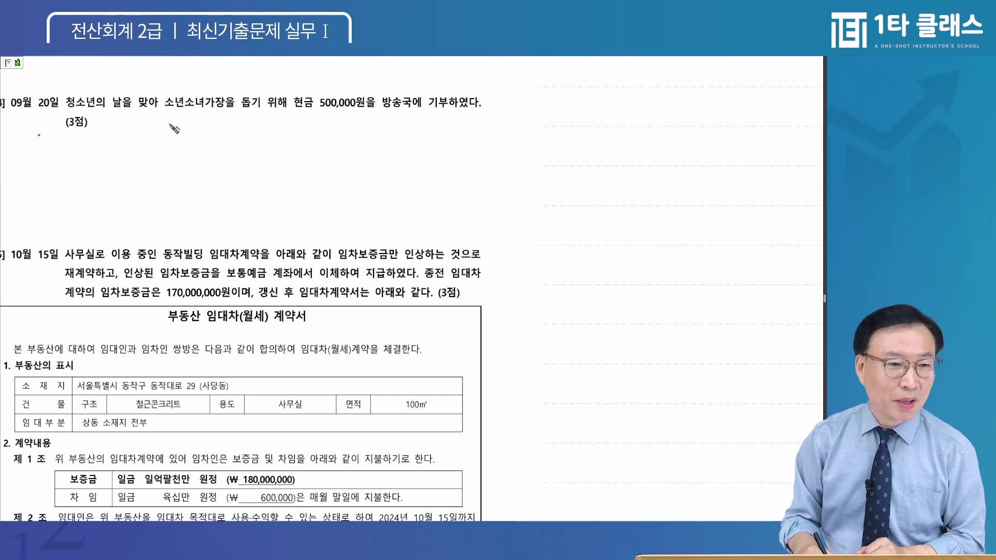
left_click_drag(167, 111, 219, 113)
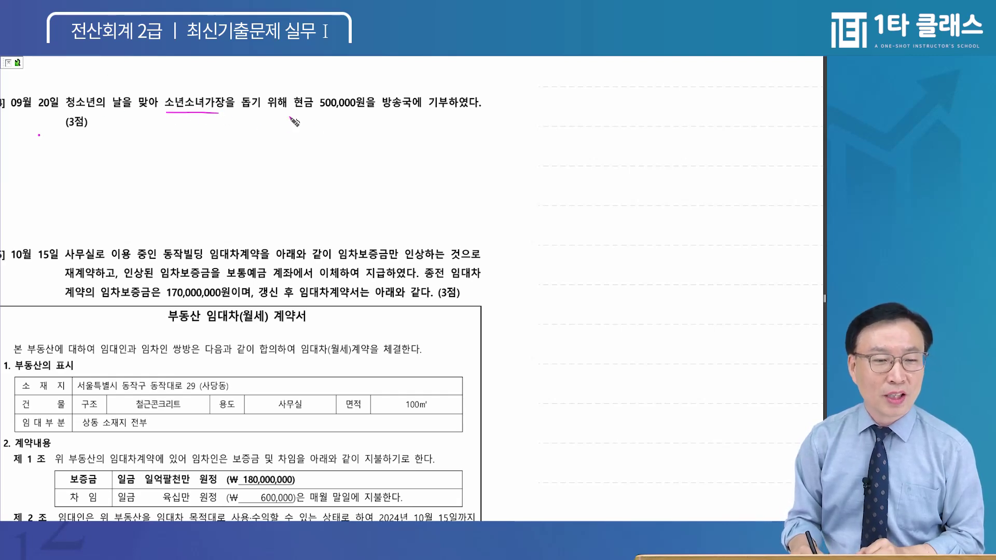
left_click_drag(309, 91, 313, 110)
left_click_drag(457, 119, 469, 108)
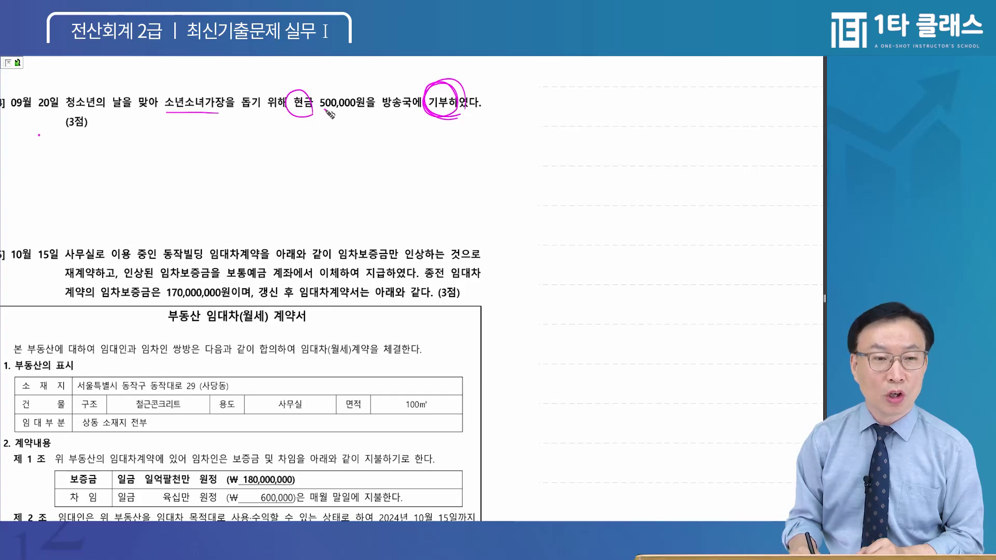
left_click_drag(324, 110, 315, 124)
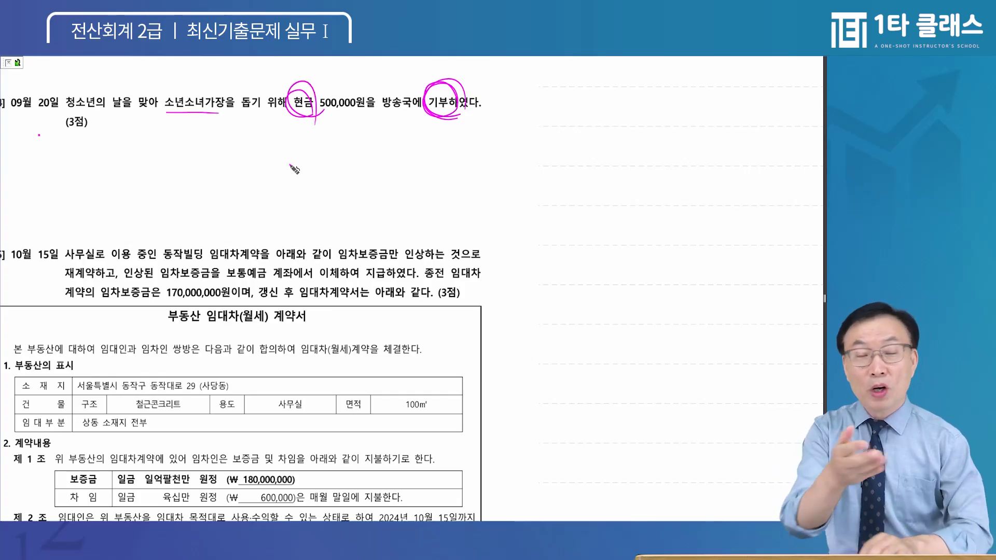
scroll(387, 185, "down", 1)
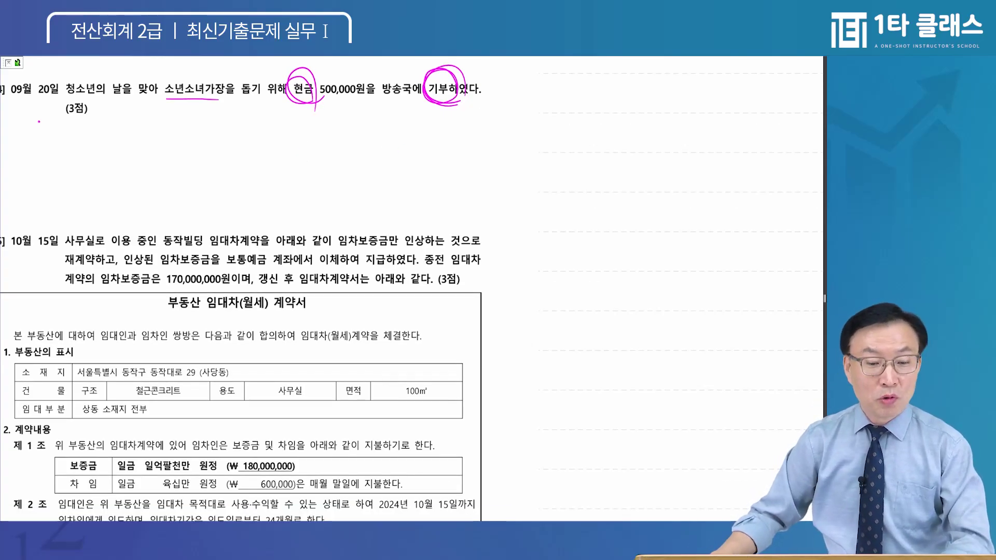
- Return to the 일반전표입력 window, place it below the 09월 20일 text and set the voucher date to September 20
key("alt+Tab")
left_click_drag(493, 101, 487, 120)
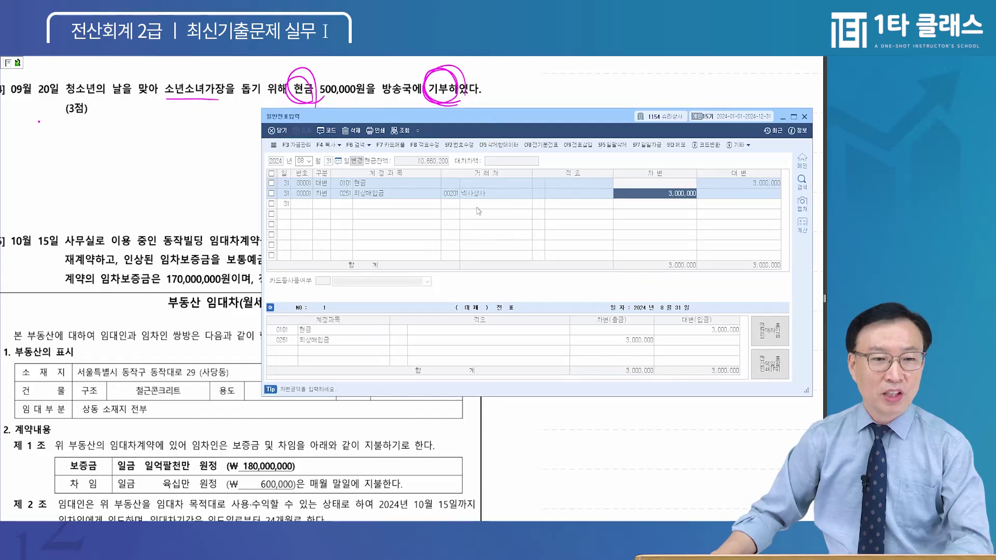
key("Return")
key("Escape")
key("Escape")
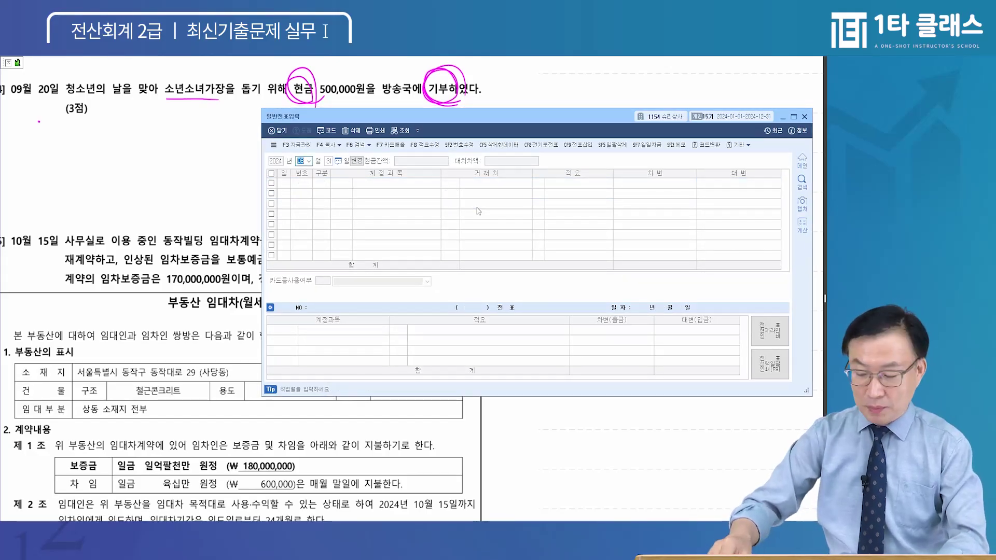
type("09")
key("Return")
type("20")
key("Return")
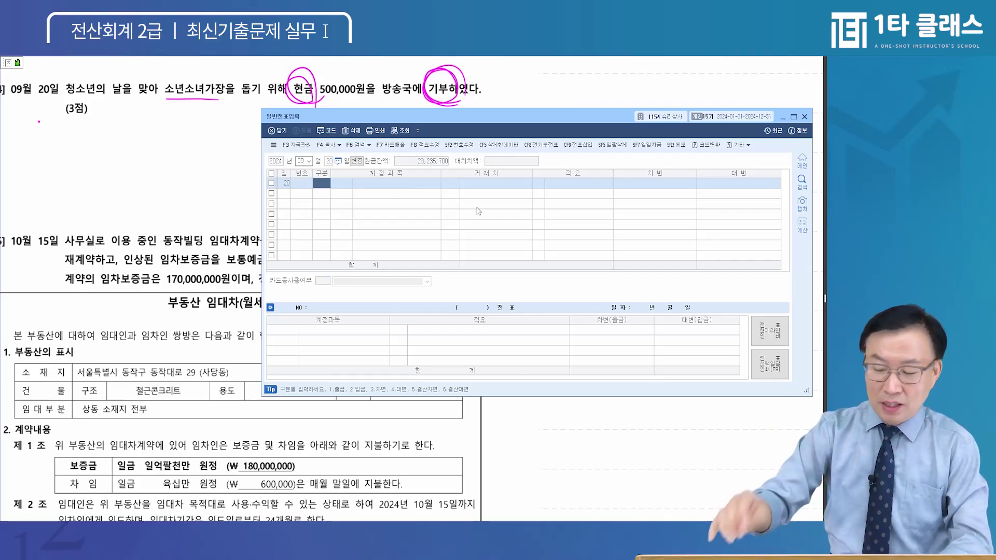
type("4")
key("Return")
type("101")
key("Return")
key("Left")
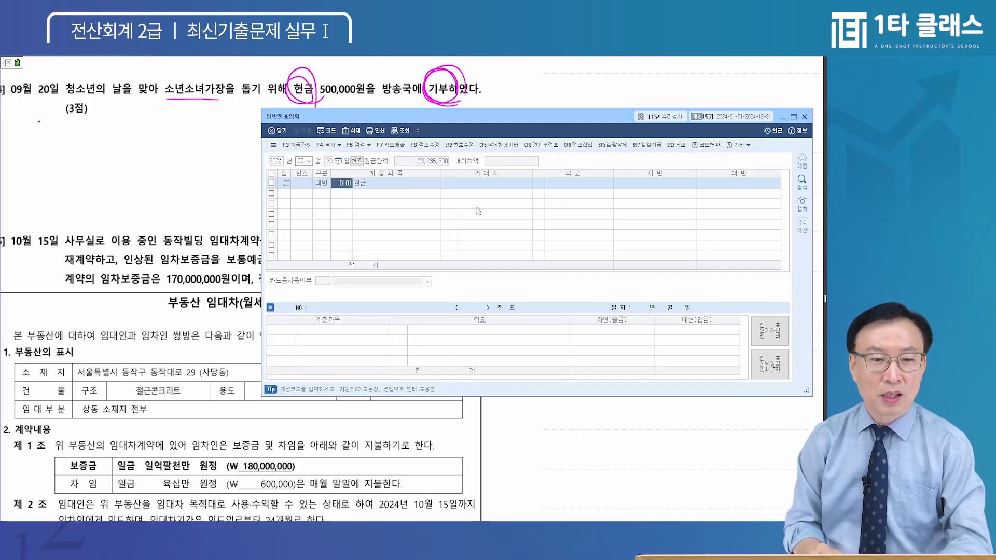
key("Return")
key("Return")
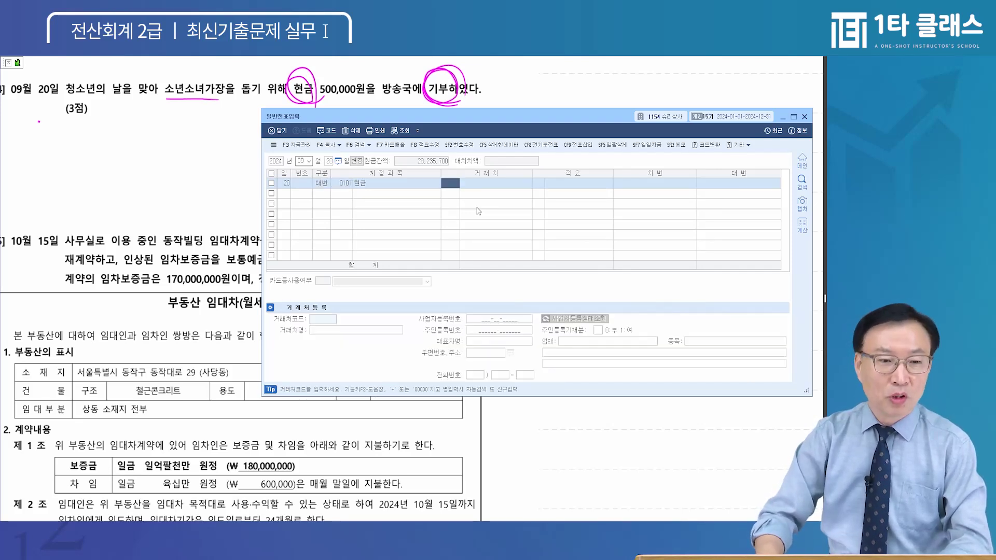
key("Return")
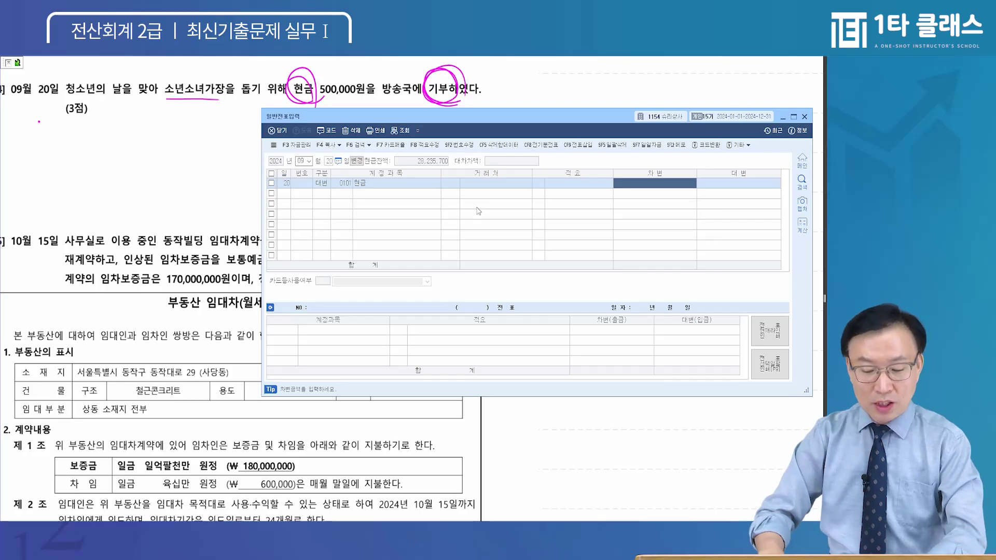
key("F5")
key("Return")
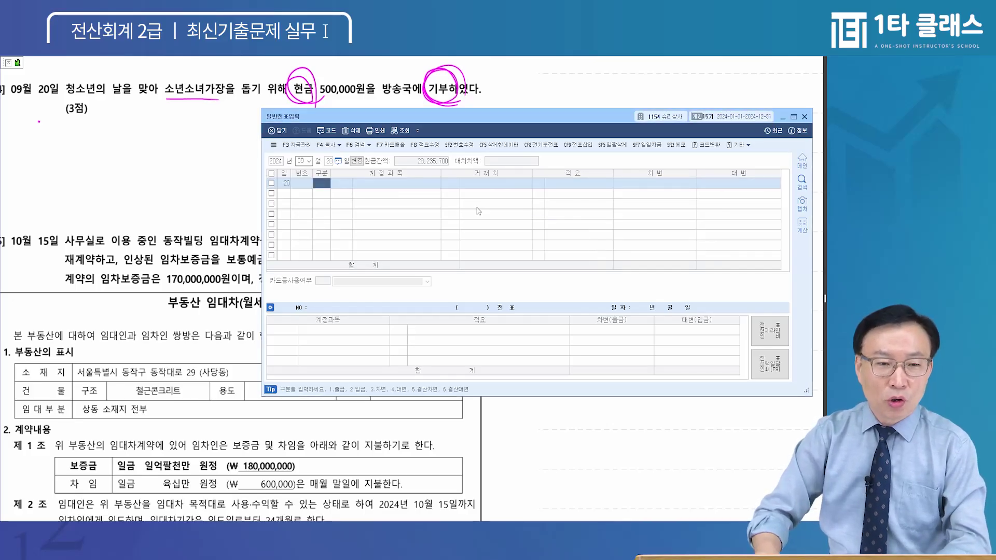
- Enter a 출금 line for 기부금 (0953) of 500,000 in the September 20 voucher and check its 현금 counter-entry
type("1")
key("Return")
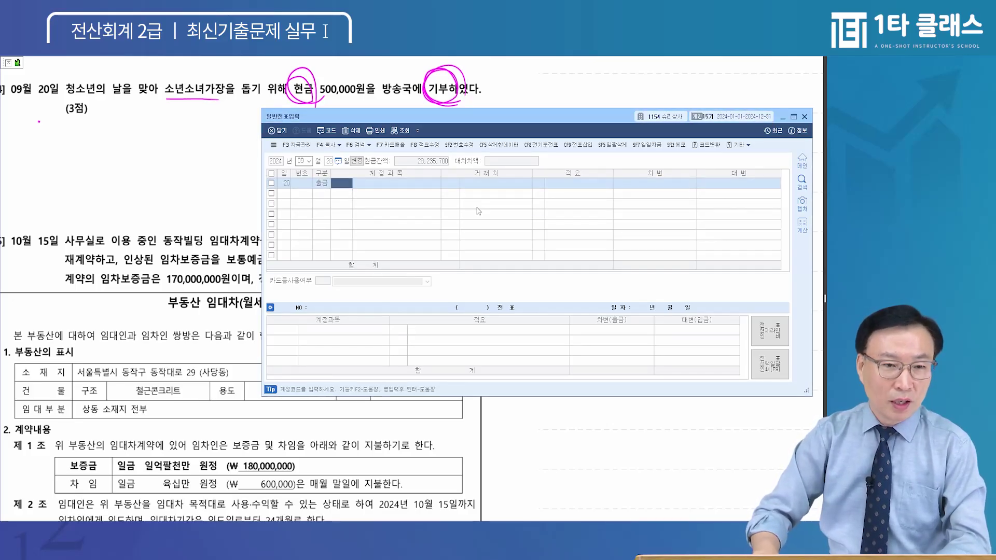
type("953")
key("Return")
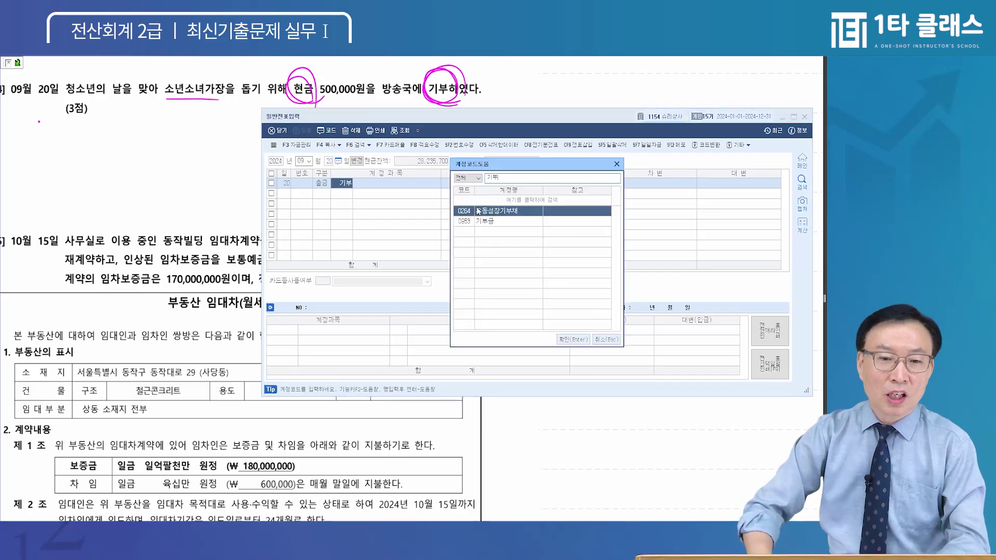
key("Return")
key("Return")
key("Return")
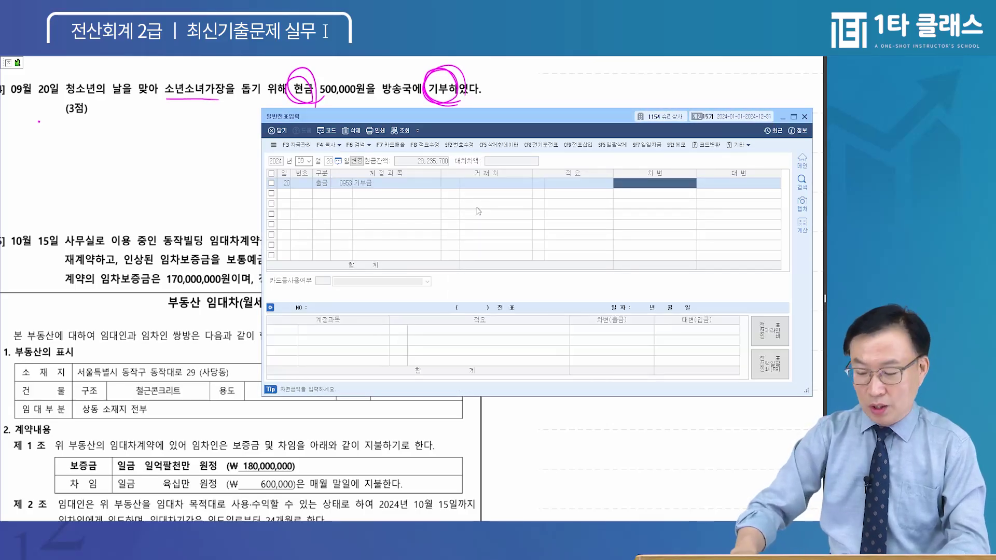
type("500,000")
key("Return")
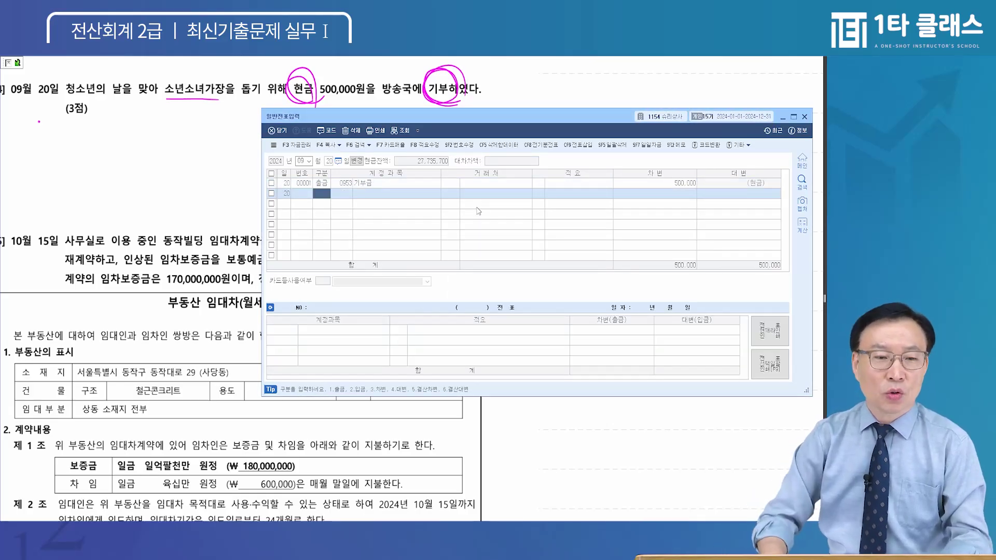
key("Up")
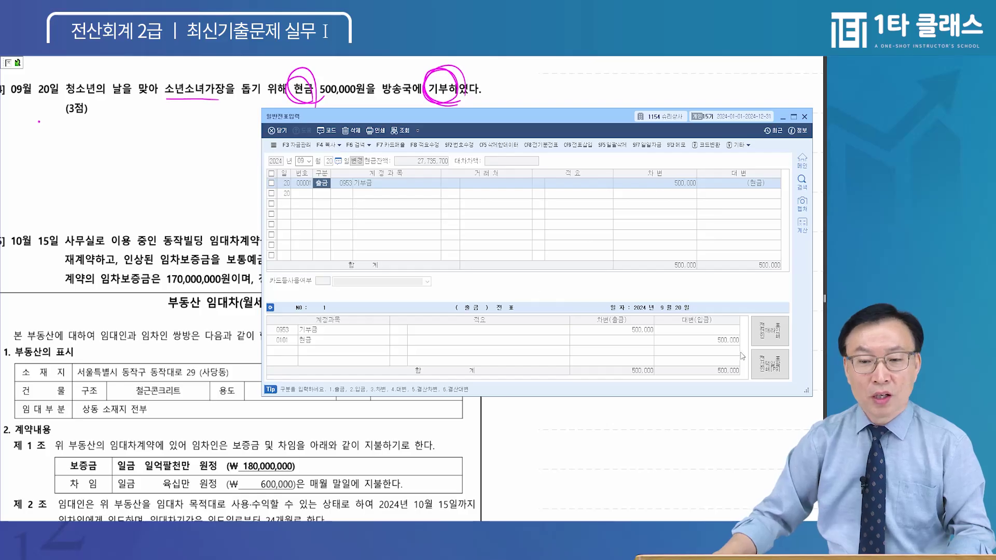
left_click(726, 340)
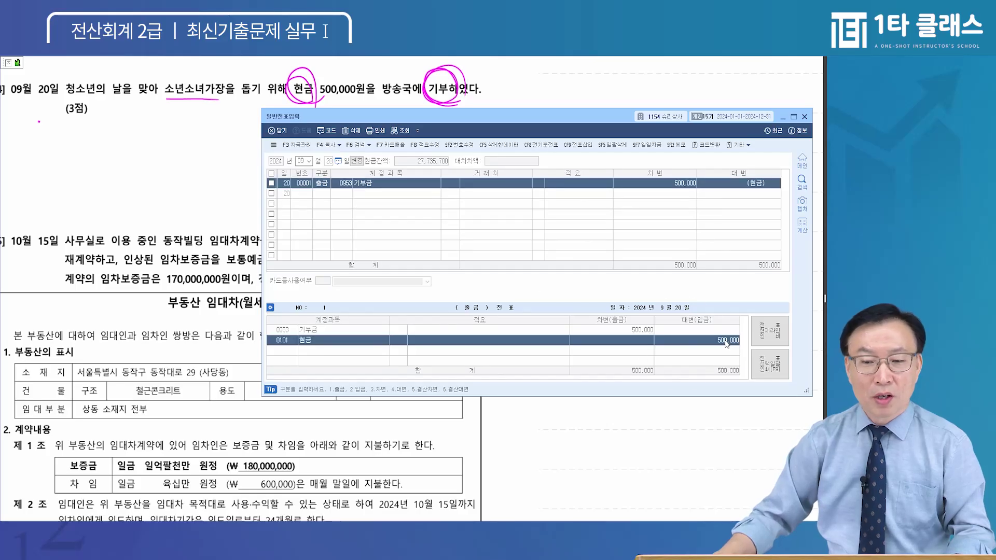
- Magnify the lower entry list of the September 20 voucher and underline the 기부금 and 현금 accounts in red
key("ctrl+1")
left_click(350, 344)
mouse_move(217, 345)
left_mouse_down()
mouse_move(271, 339)
mouse_move(272, 322)
mouse_move(300, 321)
mouse_move(285, 343)
left_mouse_up()
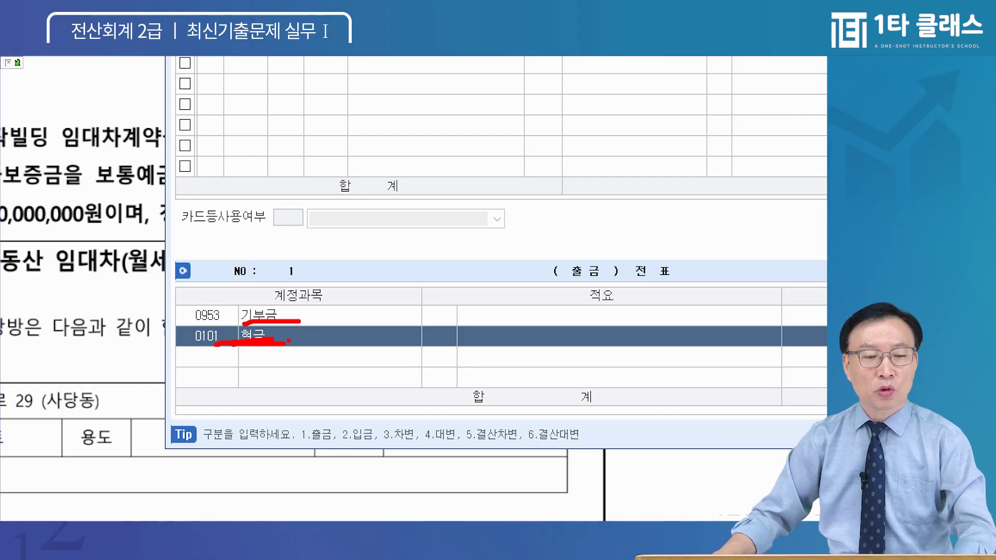
key("Escape")
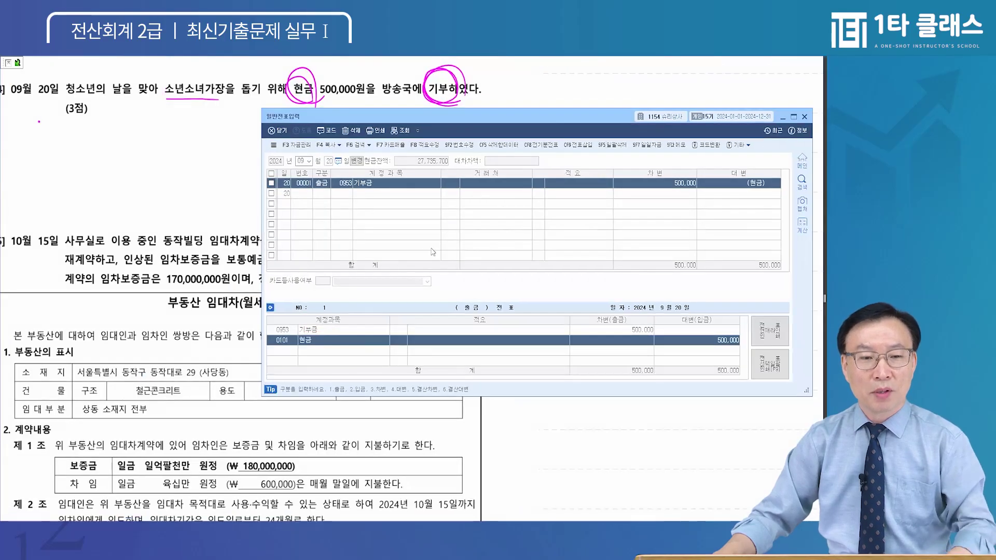
- Check the 구분, 적요 and account fields of the 기부금 line and its 현금 counter-entry in the September 20 voucher
left_click(326, 184)
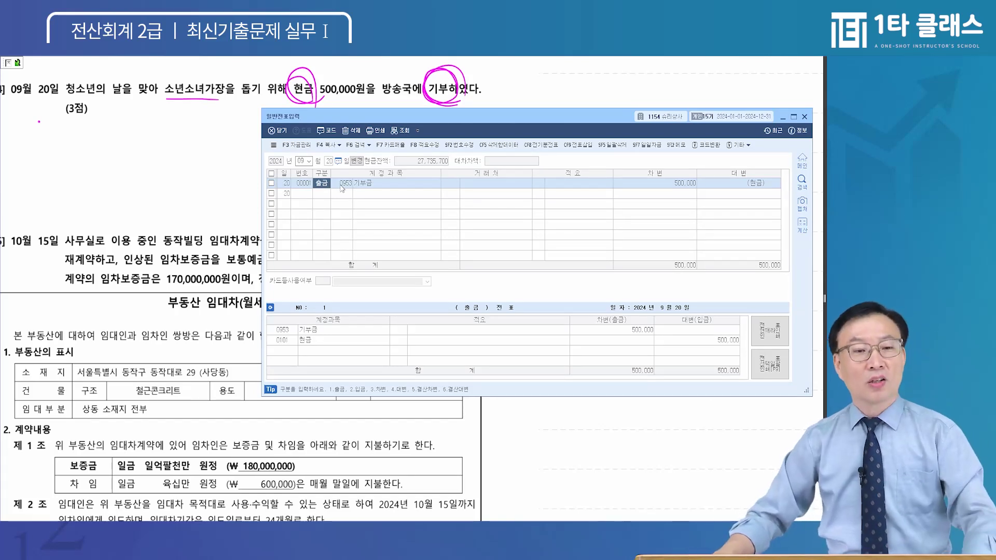
left_click(548, 188)
left_click(539, 183)
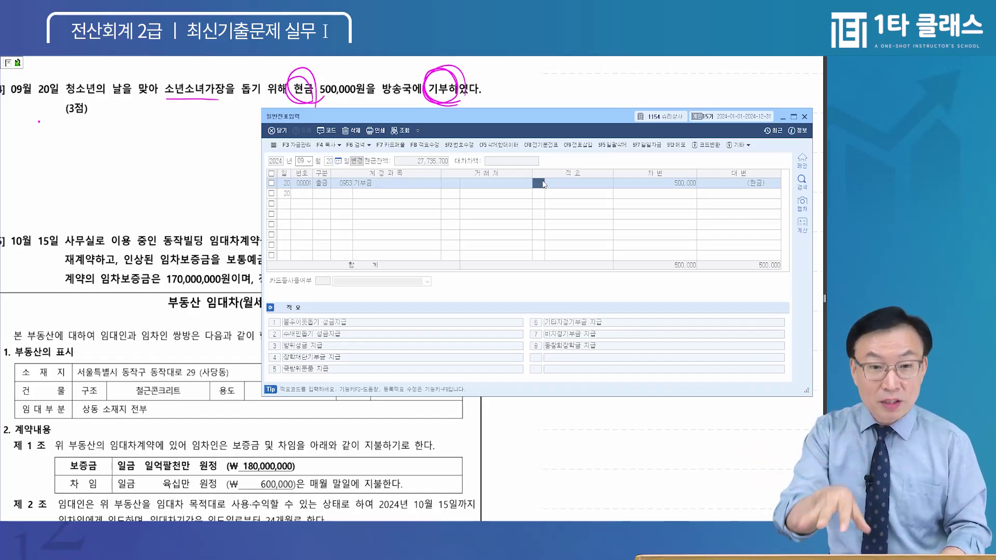
left_click(346, 186)
left_click(335, 343)
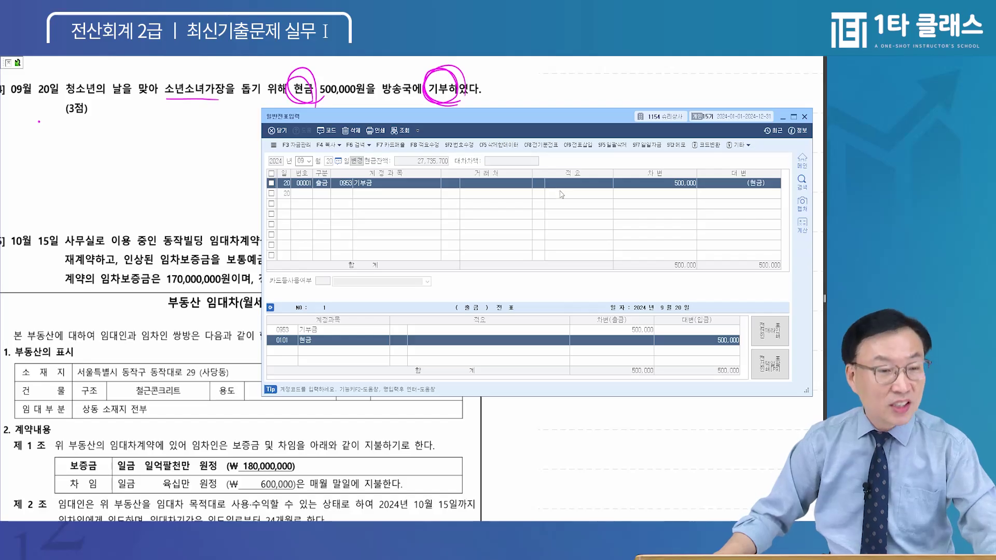
- Go to the 10월 15일 transaction on the problem sheet, bracket the lease contract, underline 동작빌딩 임대차계약 and circle 임차보증금
left_click(146, 227)
scroll(207, 203, "down", 3)
scroll(206, 203, "down", 2)
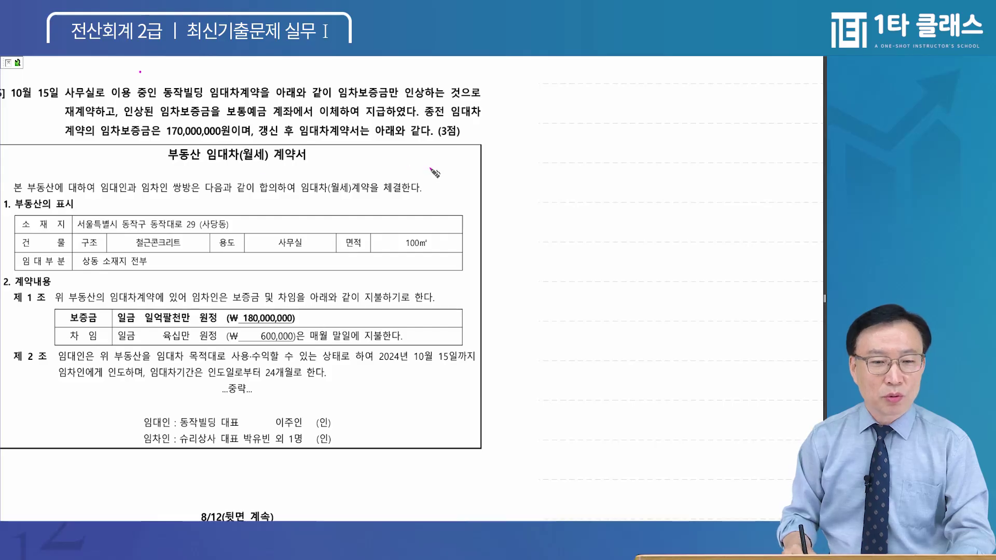
mouse_move(440, 161)
left_mouse_down()
mouse_move(459, 220)
mouse_move(445, 389)
left_mouse_up()
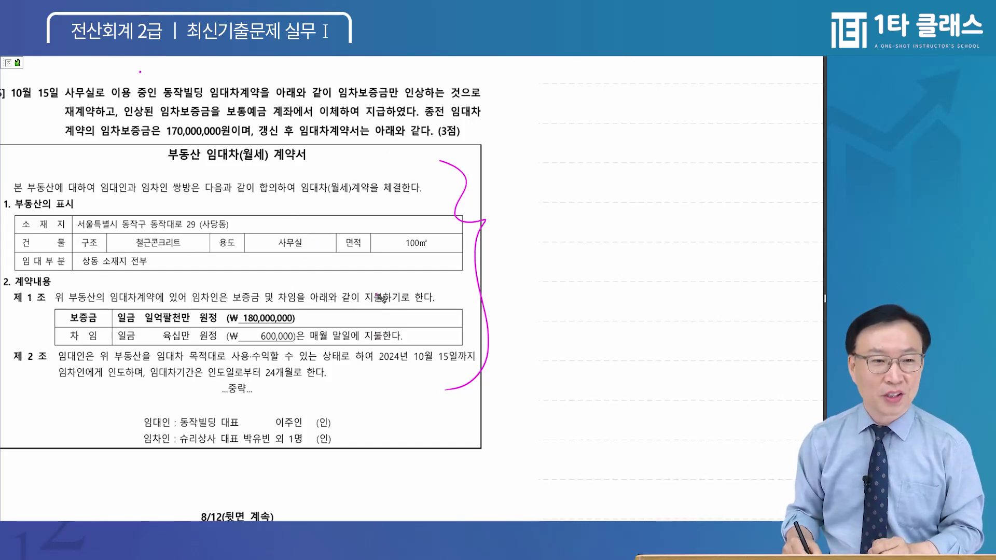
left_click_drag(162, 99, 433, 106)
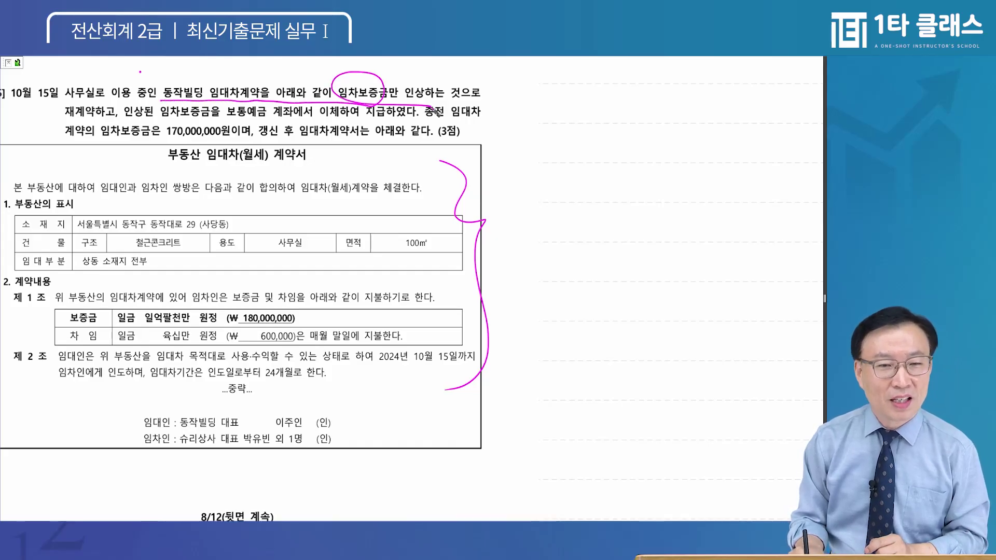